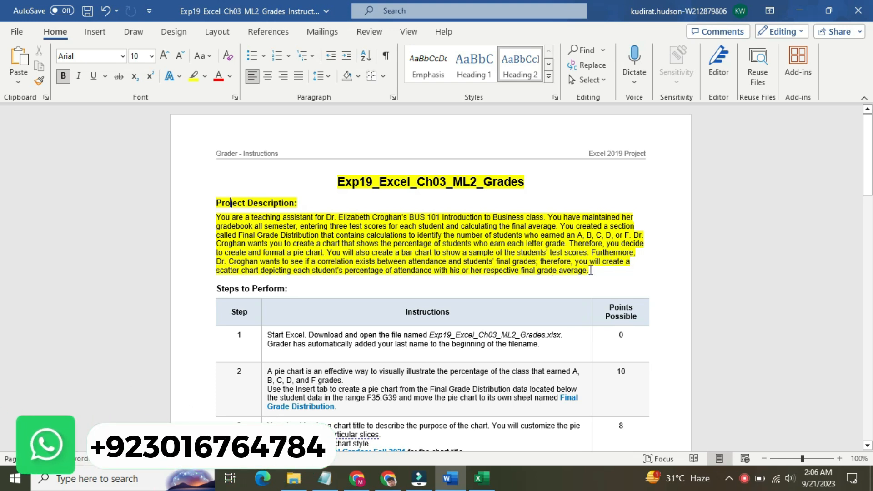
Step: Remove the yellow highlighting from the document title and the Project Description text
drag(591, 272, 343, 183)
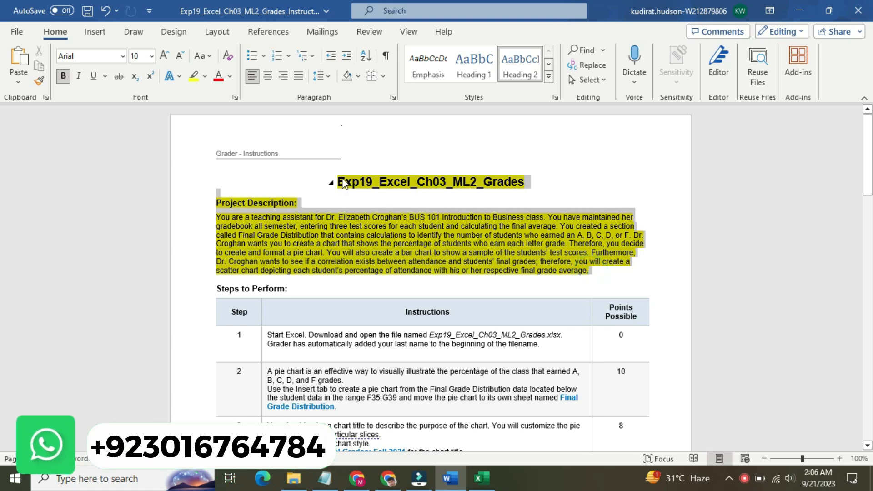
click(404, 156)
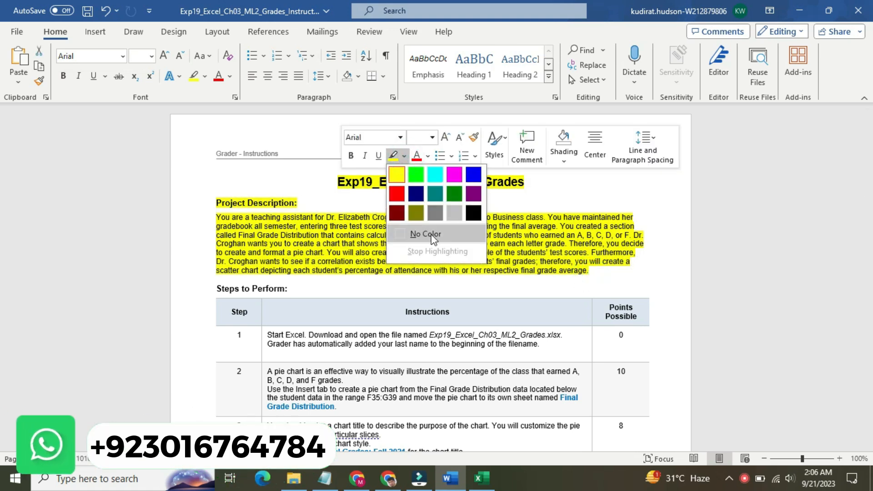
click(432, 234)
click(455, 245)
drag(871, 132, 871, 176)
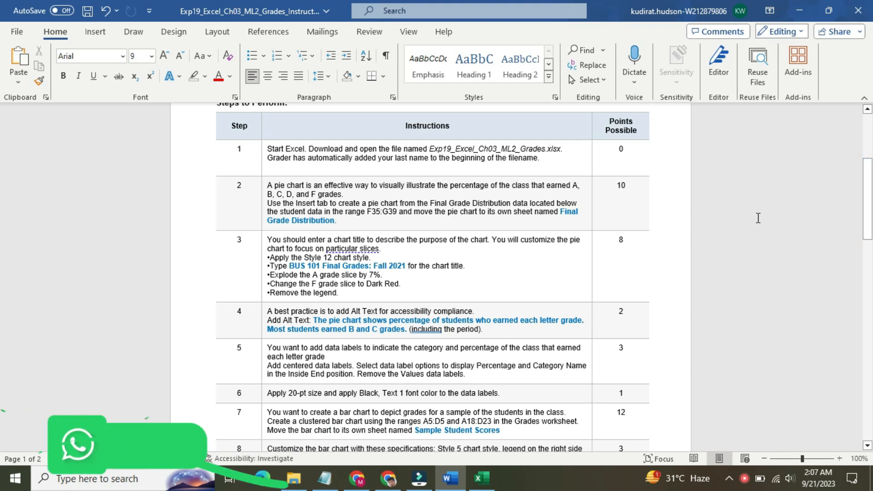
Step: Enlarge the step 1 instruction text to 16 pt and highlight it in yellow
click(263, 156)
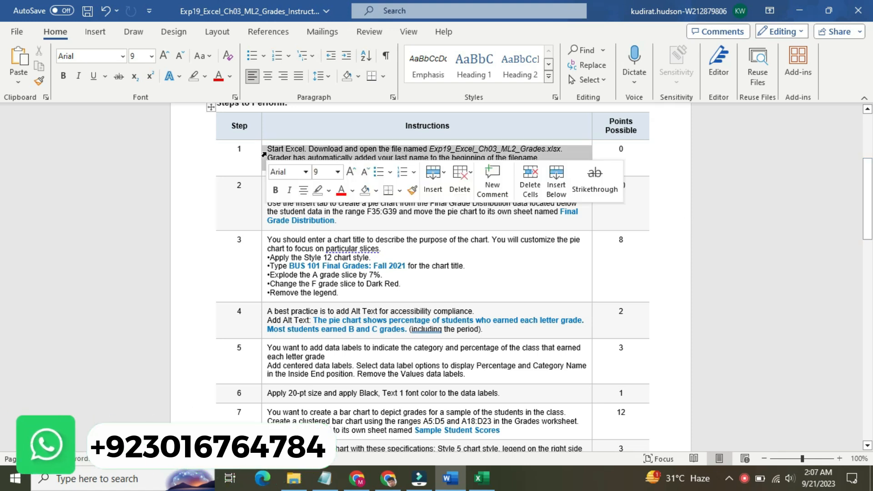
click(337, 171)
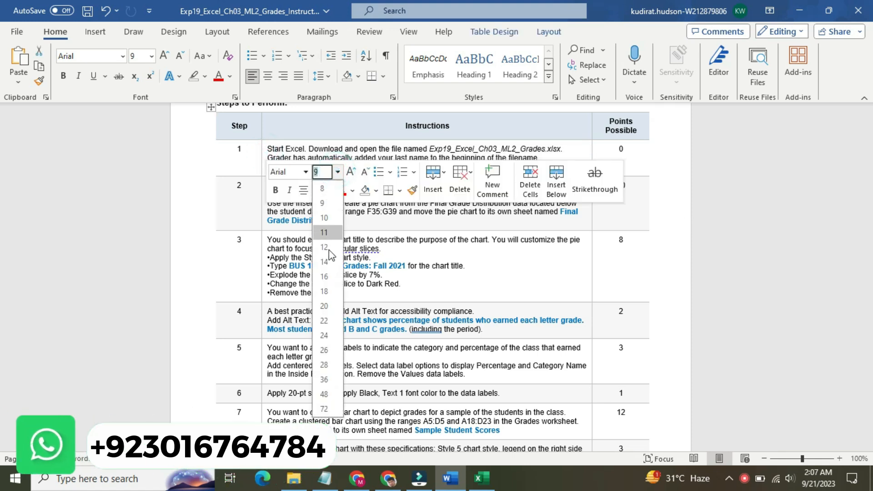
click(325, 275)
click(328, 190)
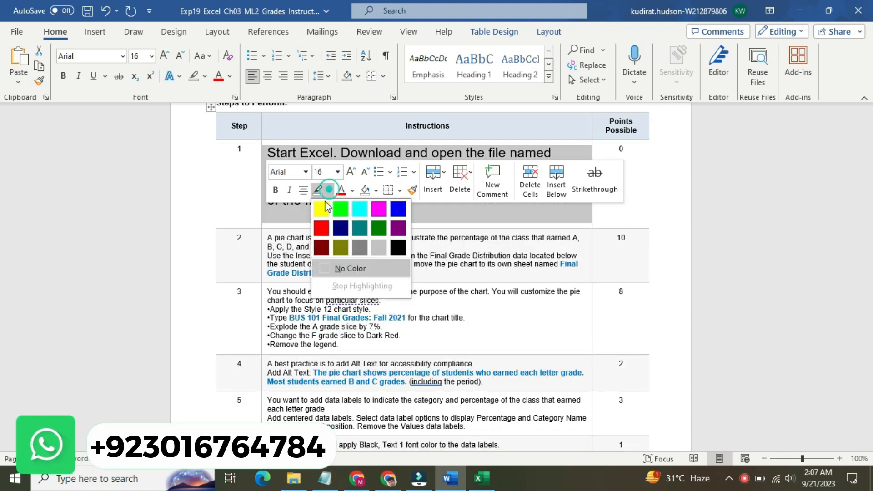
click(319, 200)
click(299, 212)
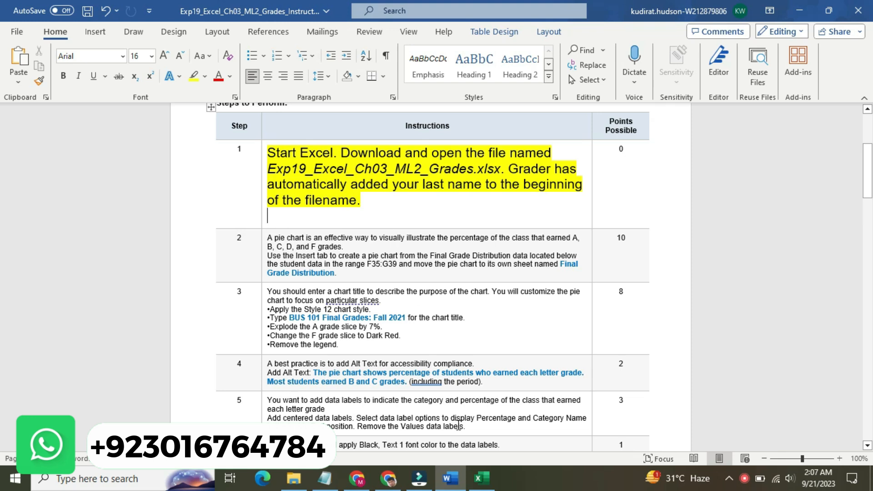
Step: Switch to the Excel gradebook, look through the Grades worksheet, and return to the Word instructions
click(481, 478)
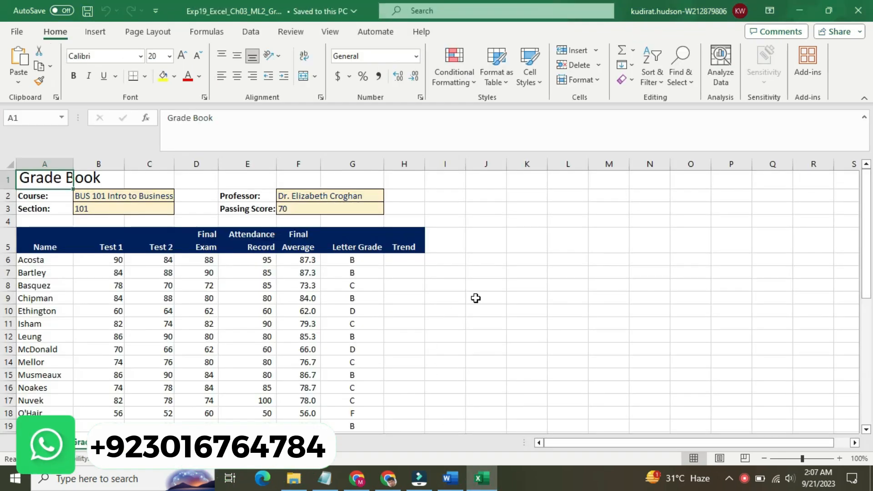
mouse_move(866, 215)
mouse_down()
mouse_move(870, 351)
mouse_move(870, 216)
mouse_up()
mouse_move(871, 273)
mouse_down()
mouse_move(870, 294)
mouse_move(870, 259)
mouse_up()
click(450, 479)
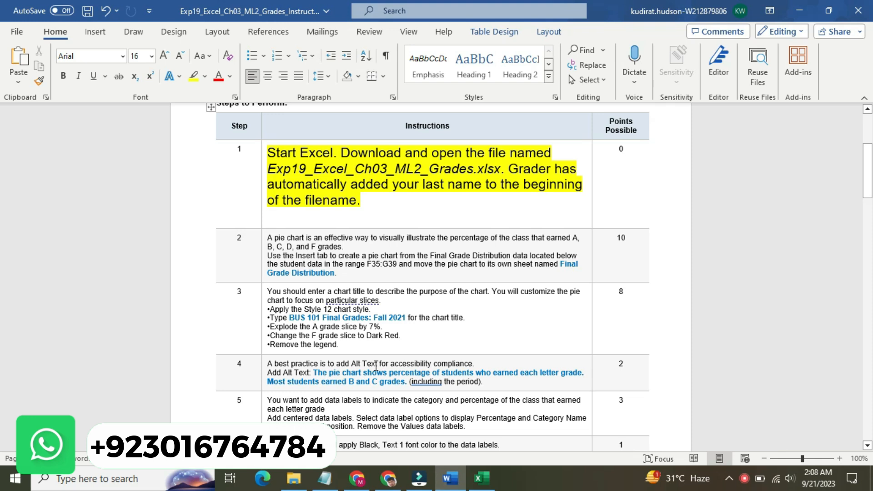
Step: Reset the step 1 instruction text to 9 pt and clear its highlighting
click(261, 193)
click(335, 150)
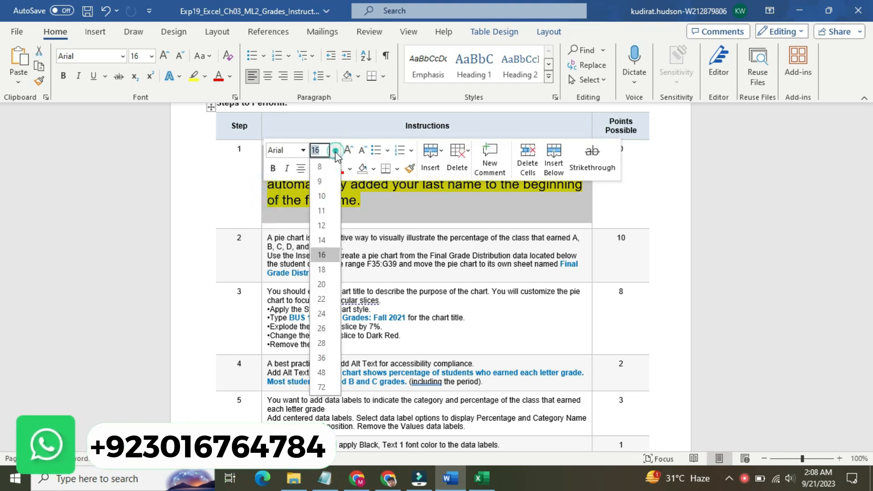
click(325, 181)
click(326, 169)
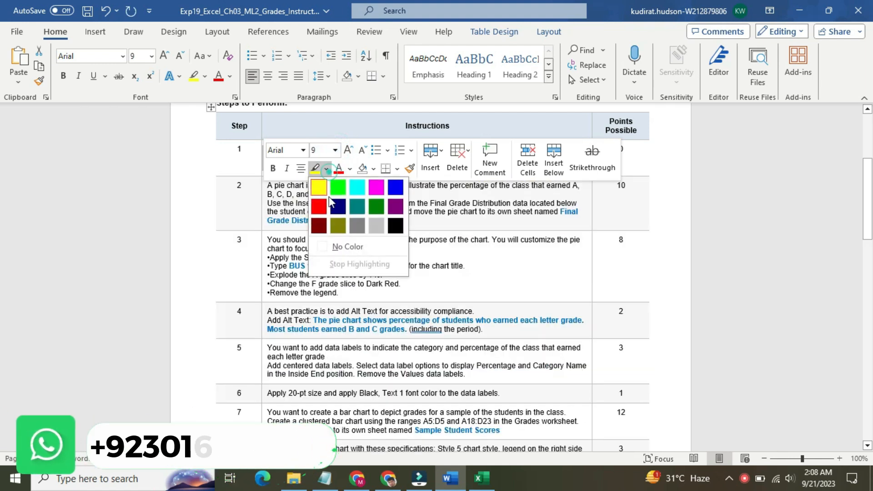
click(339, 247)
Step: Enlarge the step 2 instruction text to 16 pt and highlight it in yellow
click(262, 193)
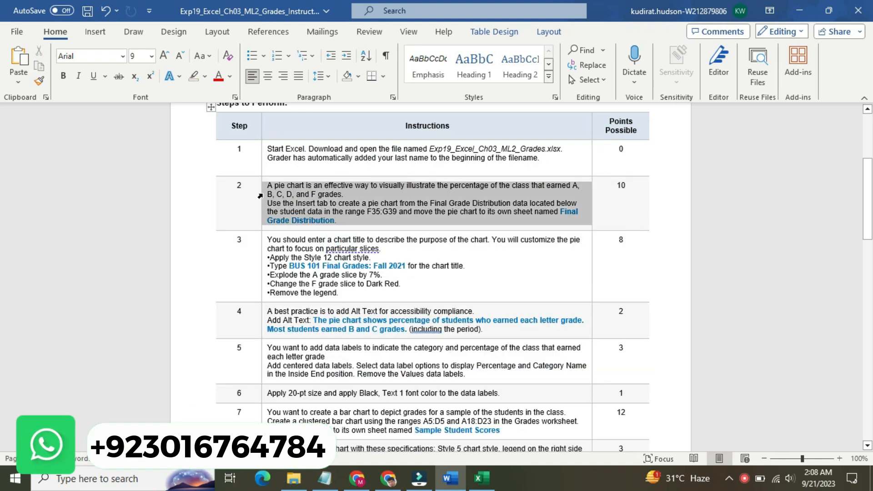
click(333, 153)
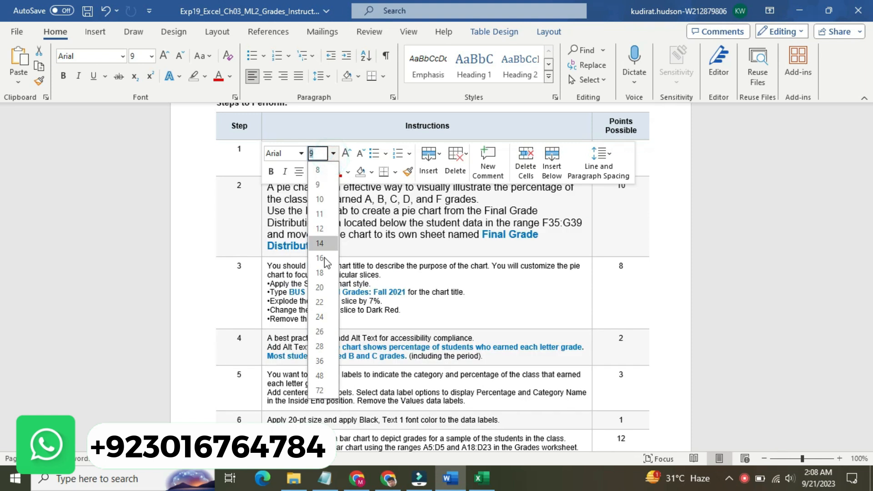
click(324, 258)
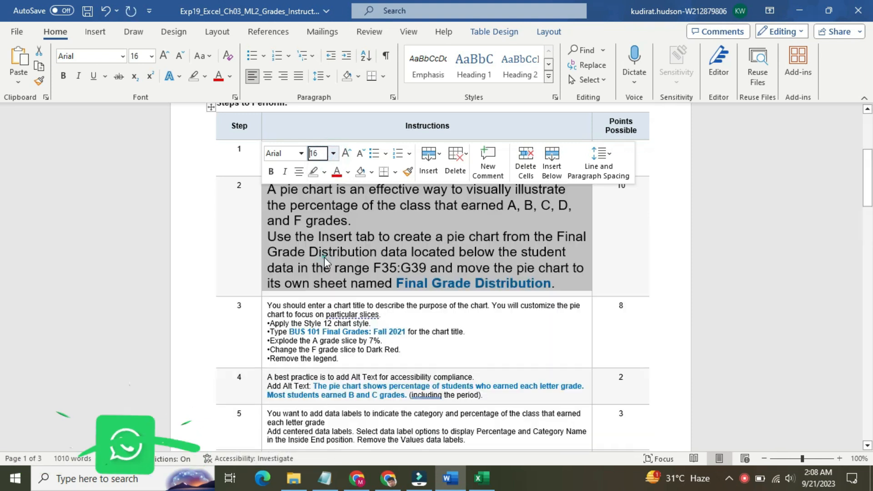
click(324, 172)
click(318, 196)
click(280, 190)
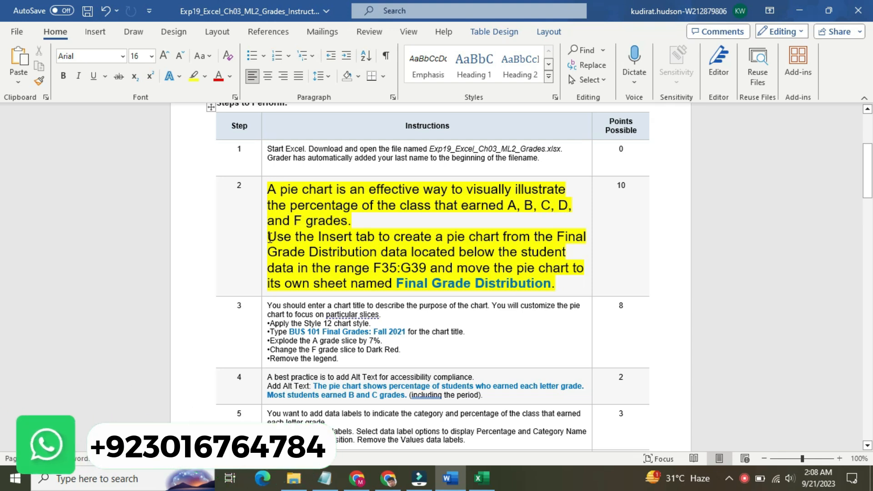
Step: Highlight step 2's second paragraph, about creating and moving the pie chart, in turquoise
drag(268, 236, 562, 277)
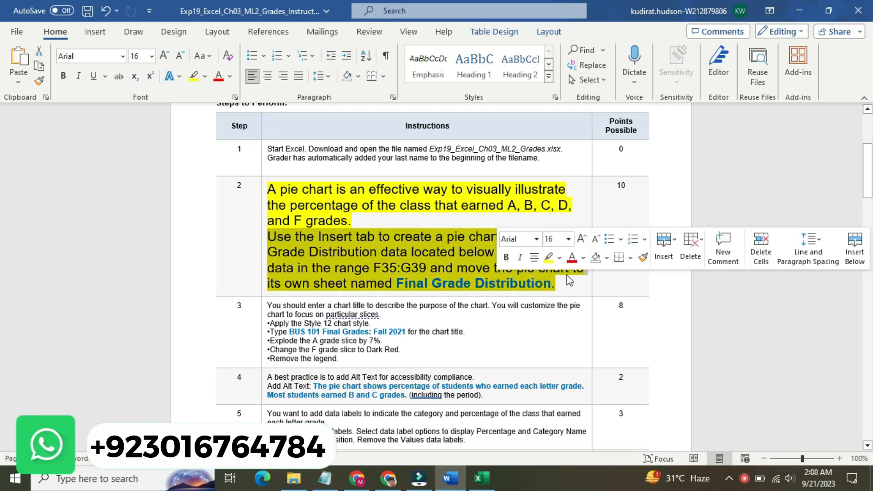
click(560, 260)
click(582, 273)
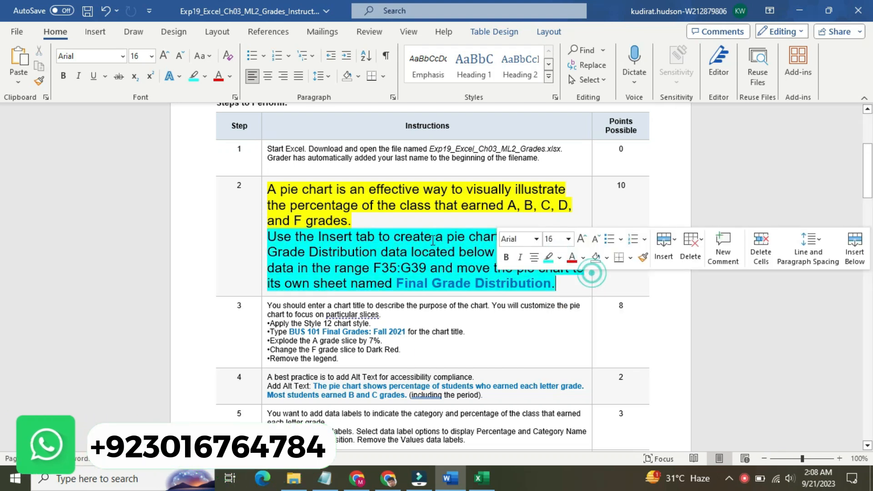
click(321, 237)
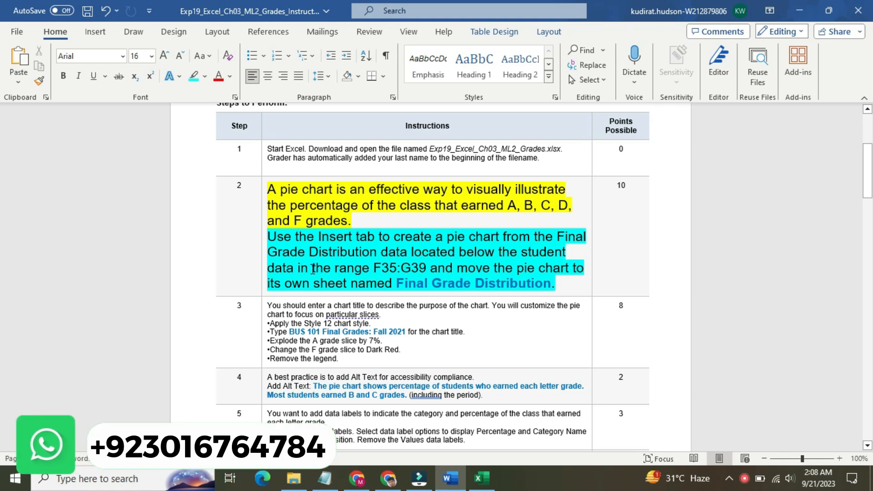
Step: Copy the range reference F35:G39 from step 2 and use it to select those cells in the Excel Grades sheet
drag(373, 267, 416, 268)
key(ctrl+c)
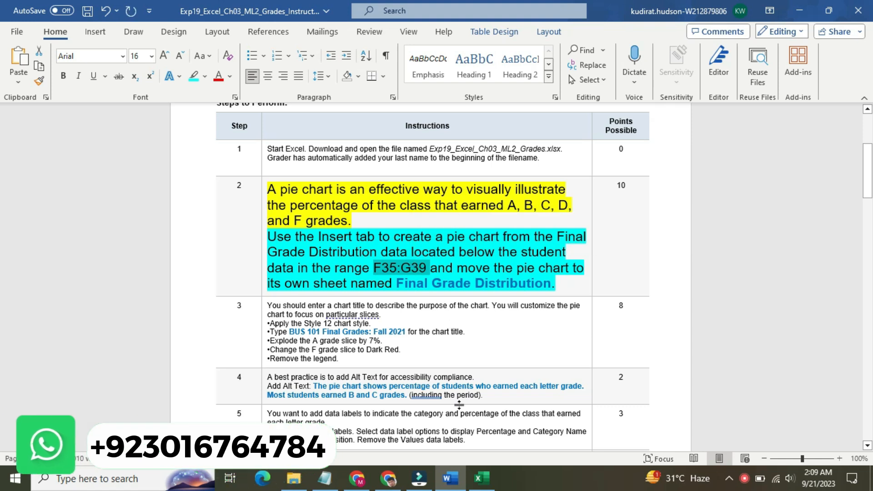
click(481, 478)
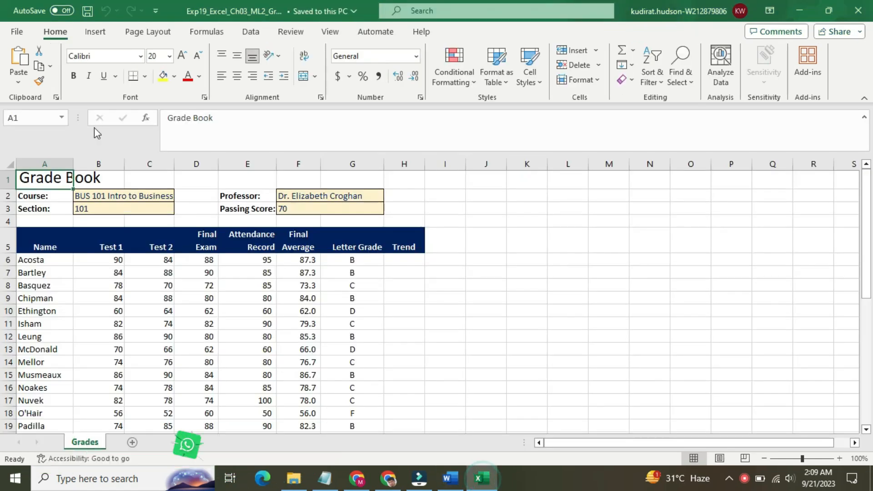
key(ctrl+v)
key(Return)
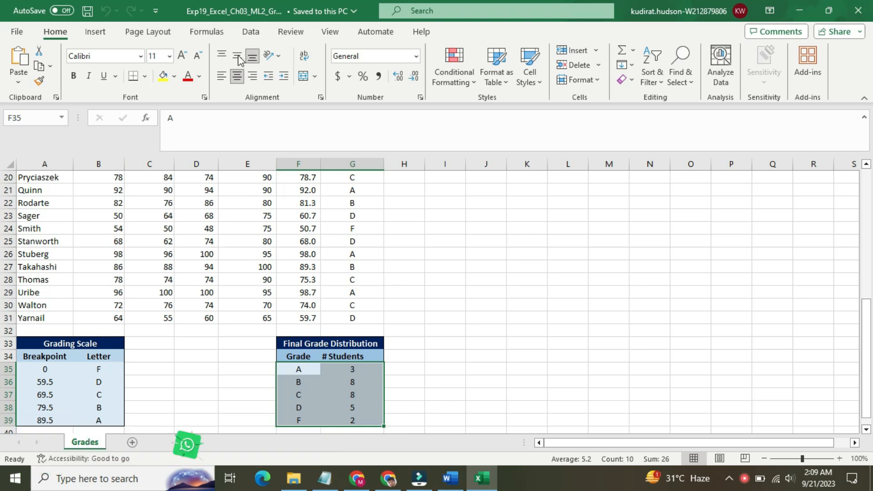
Step: Insert a standard 2-D pie chart from the selected Final Grade Distribution data
click(96, 32)
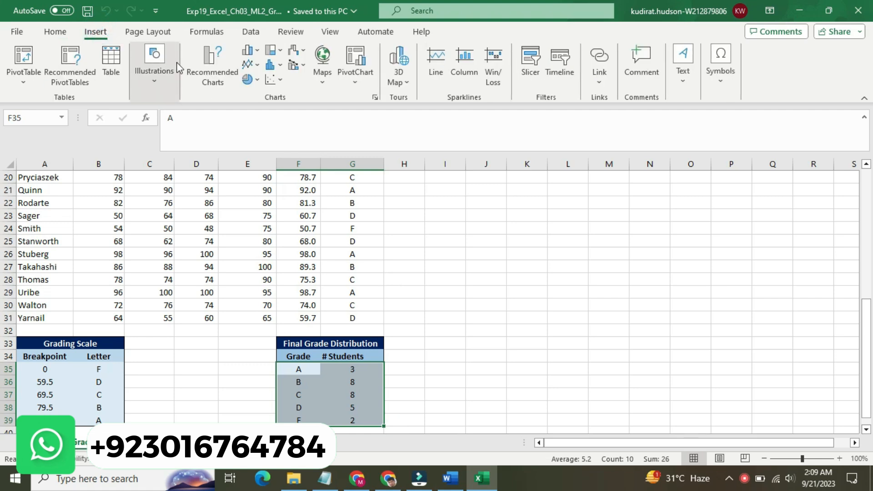
click(227, 72)
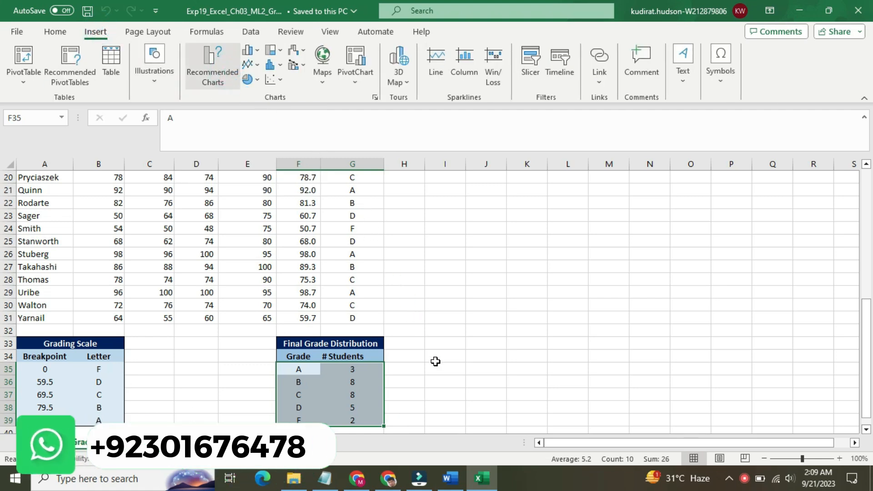
click(449, 478)
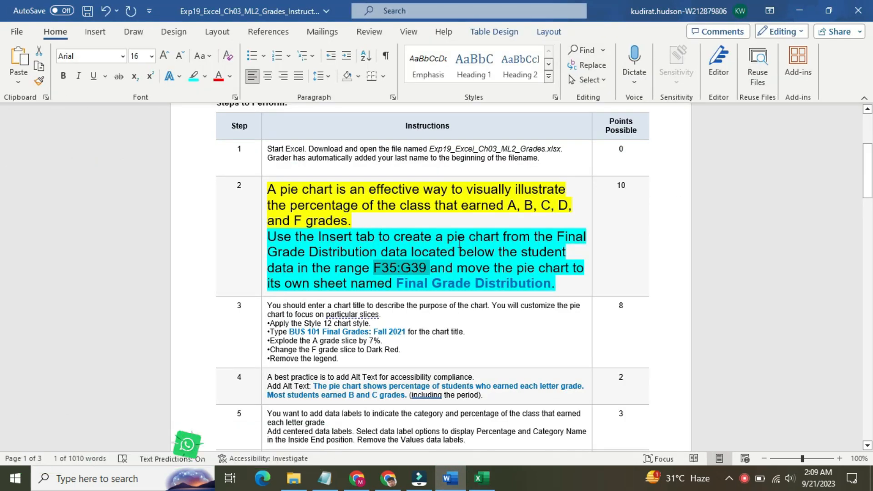
click(482, 477)
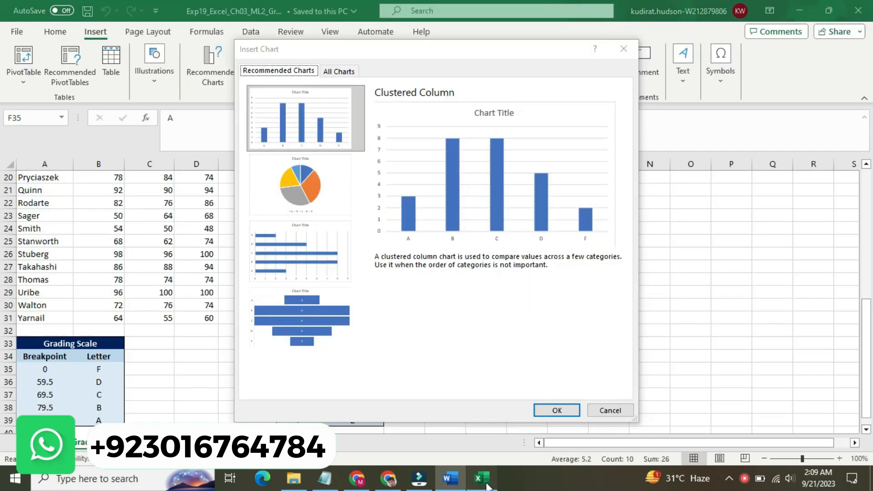
click(342, 72)
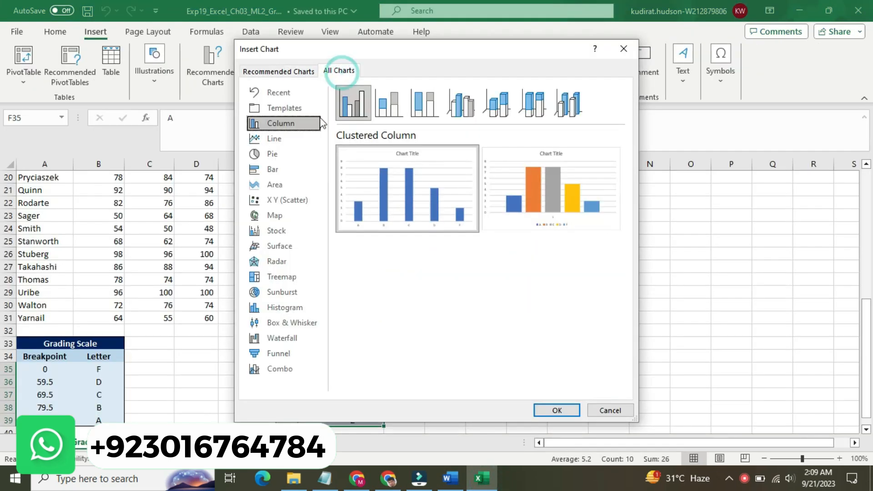
click(294, 152)
mouse_move(381, 160)
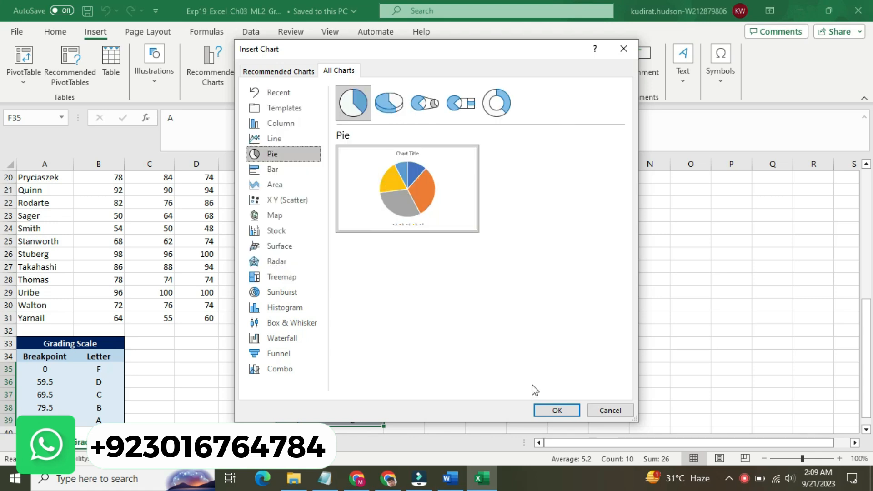
click(544, 404)
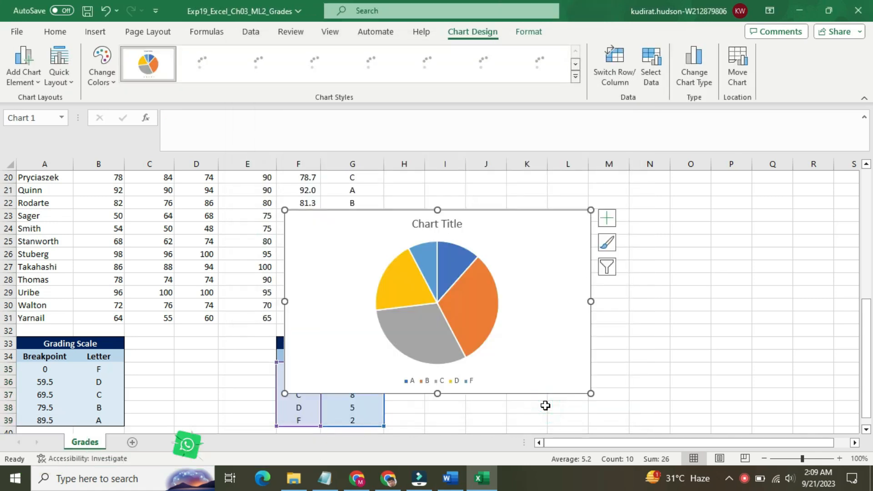
Step: Review the move requirement in Word's step 2, then open Move Chart for the Excel pie chart and choose a new sheet as its destination
click(450, 478)
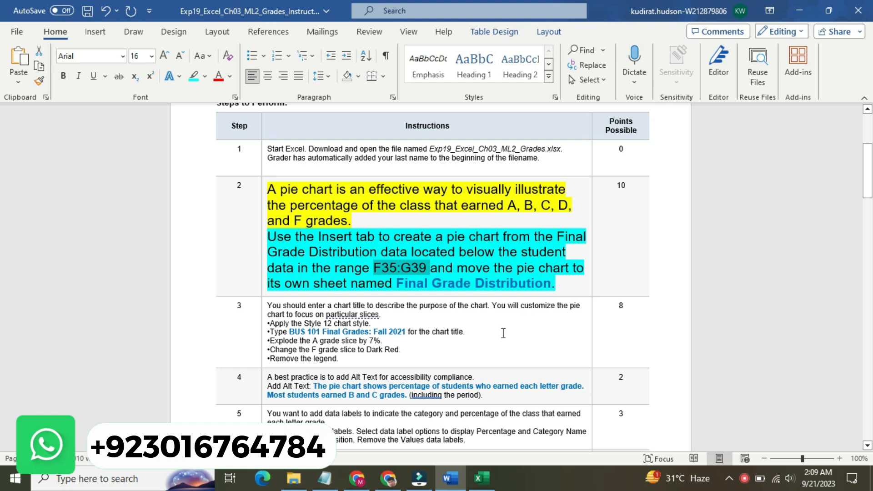
mouse_move(481, 479)
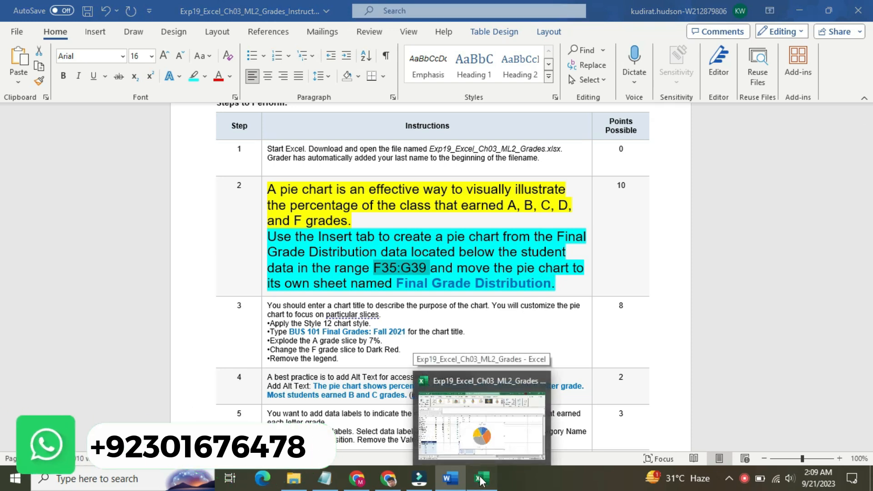
click(480, 479)
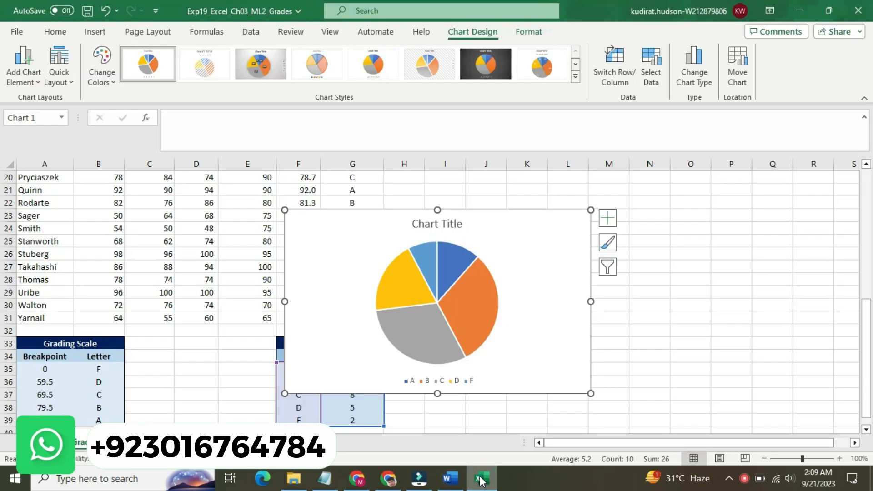
right_click(533, 232)
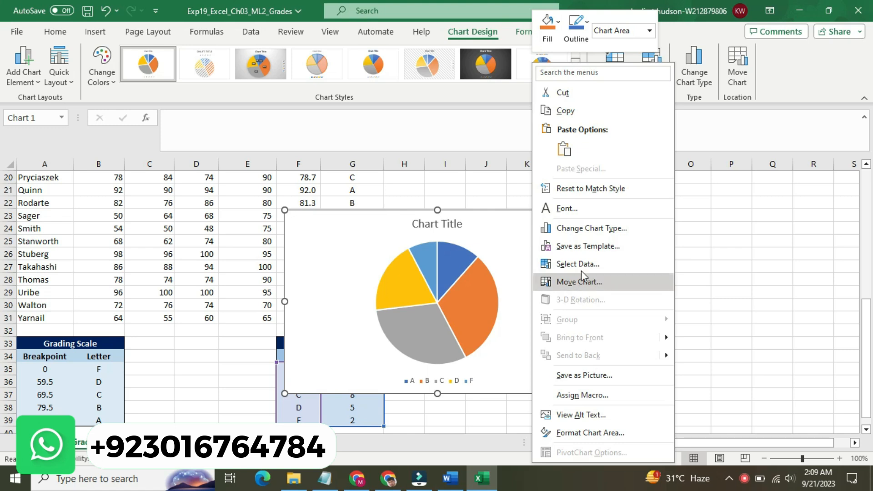
click(583, 282)
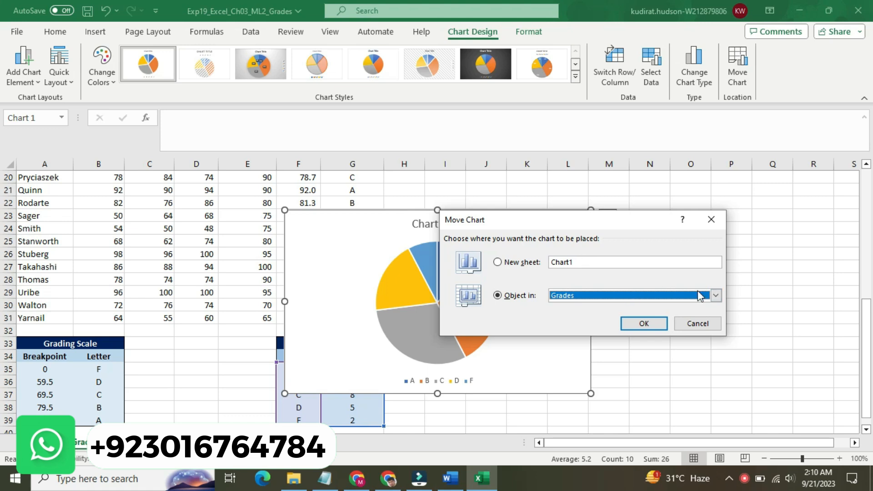
click(715, 296)
click(716, 295)
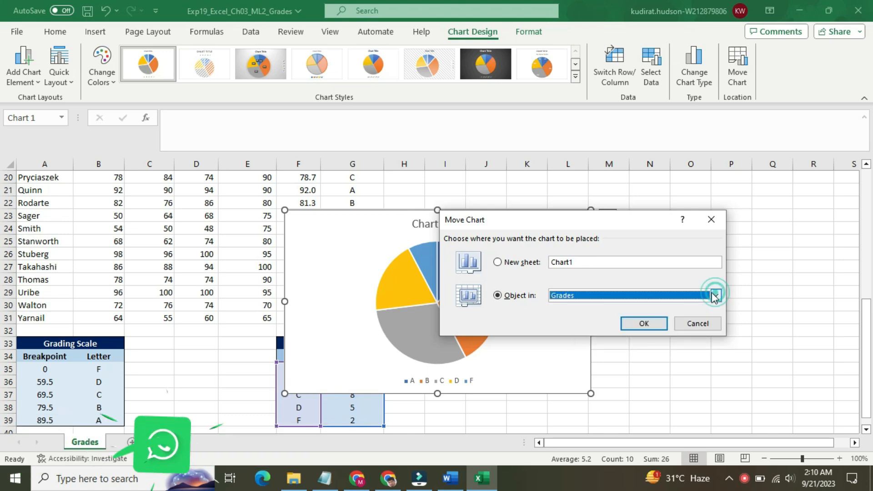
click(497, 262)
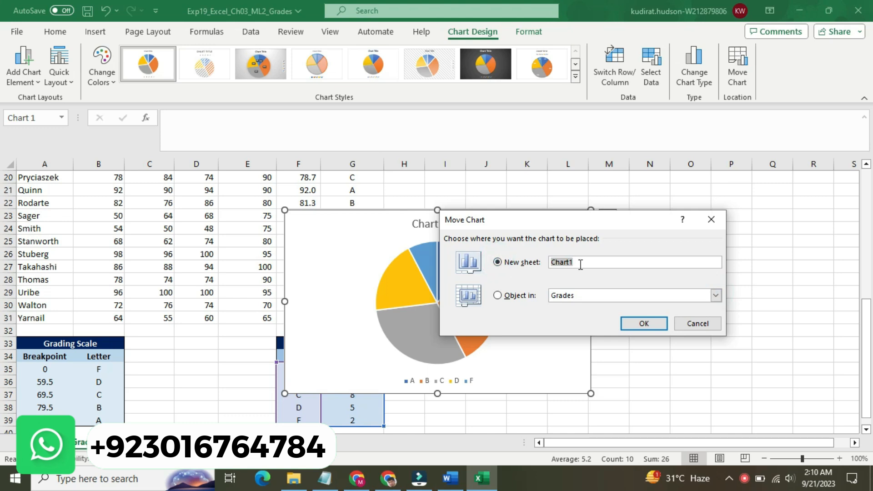
Step: Copy the sheet name Final Grade Distribution from step 2 in Word and move the Excel pie chart to a new sheet with that name
click(450, 479)
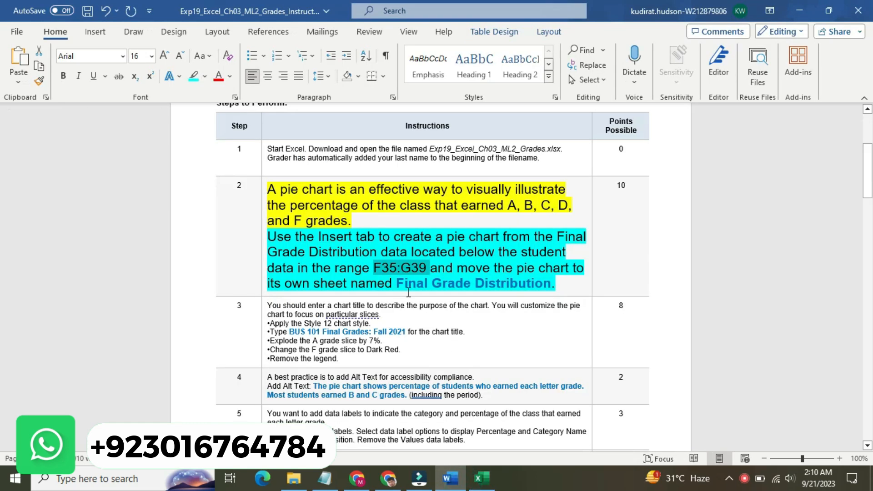
drag(398, 282, 543, 291)
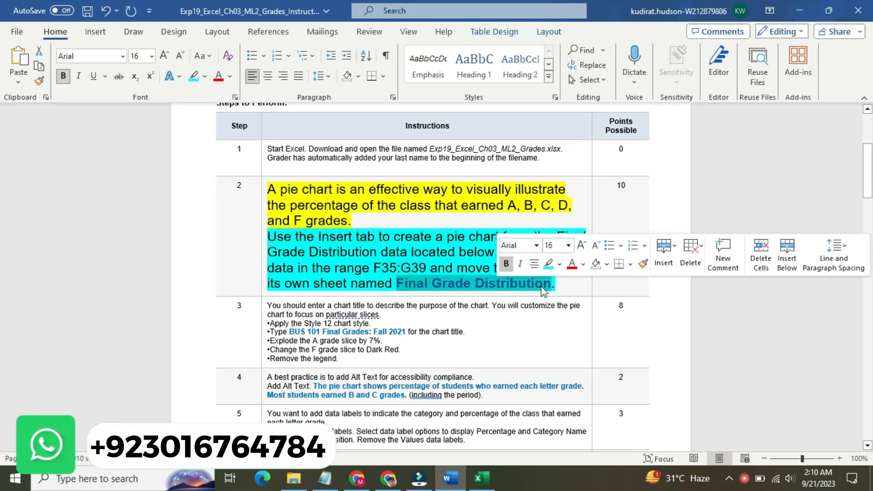
key(ctrl+c)
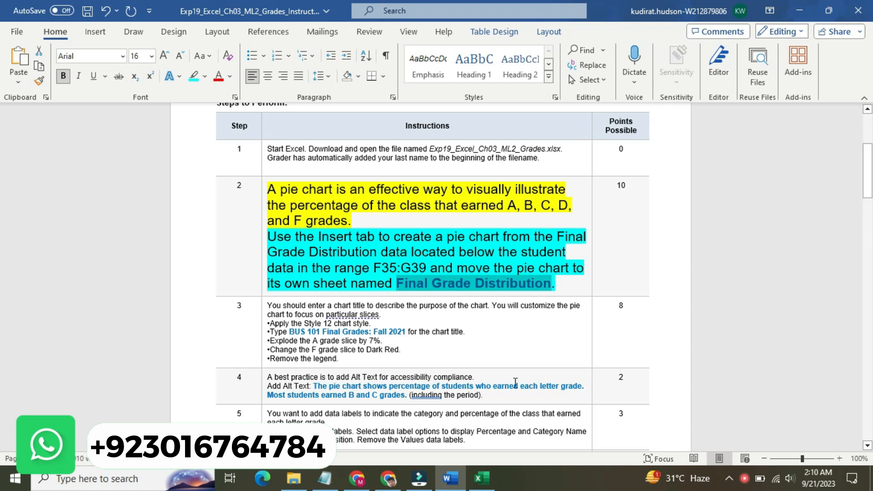
click(485, 478)
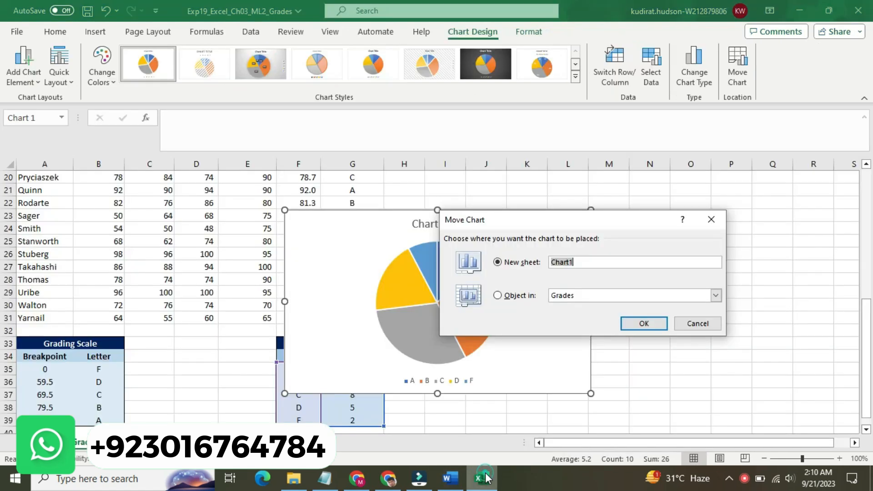
click(463, 479)
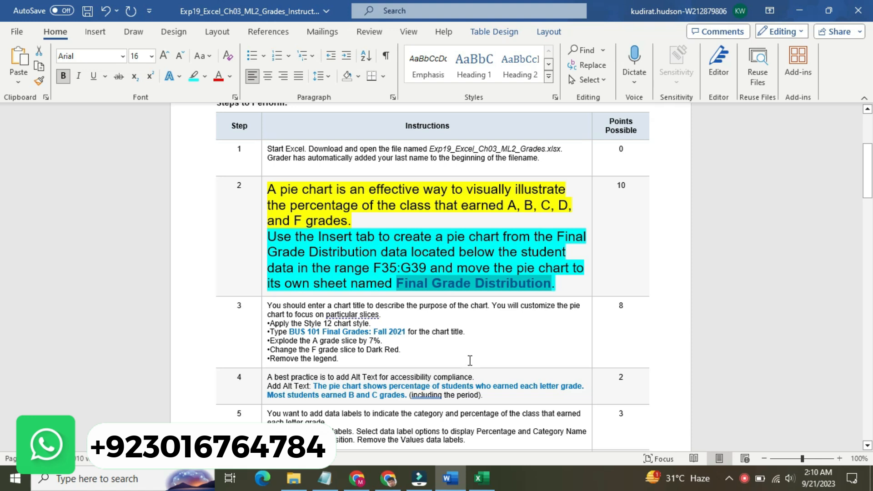
click(481, 478)
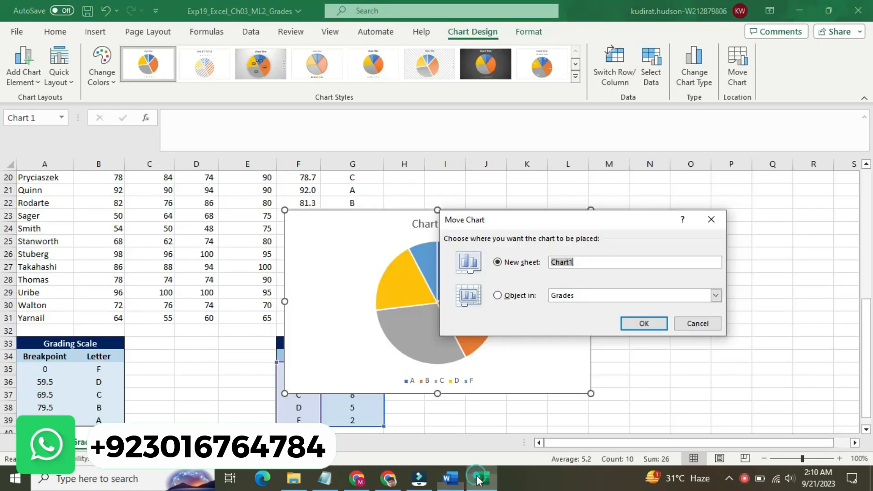
key(ctrl+v)
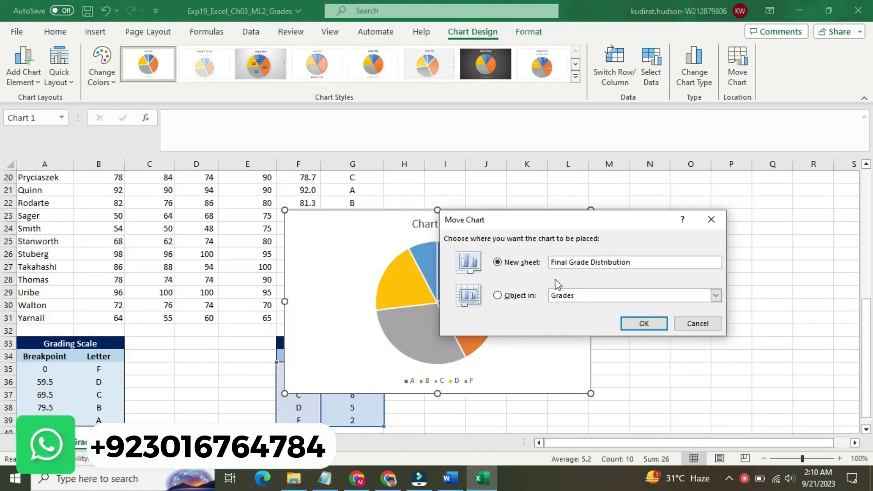
click(642, 324)
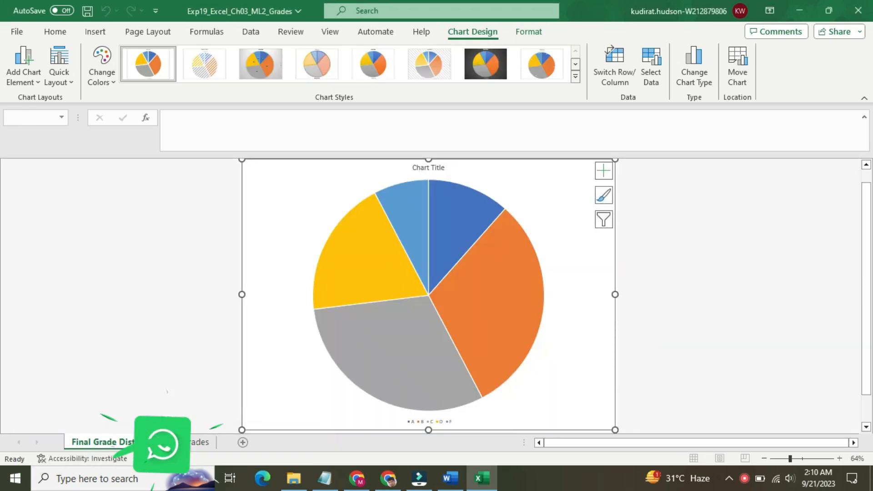
Step: In the Word instructions, return the step 2 text to 9 pt and remove its highlighting
click(450, 478)
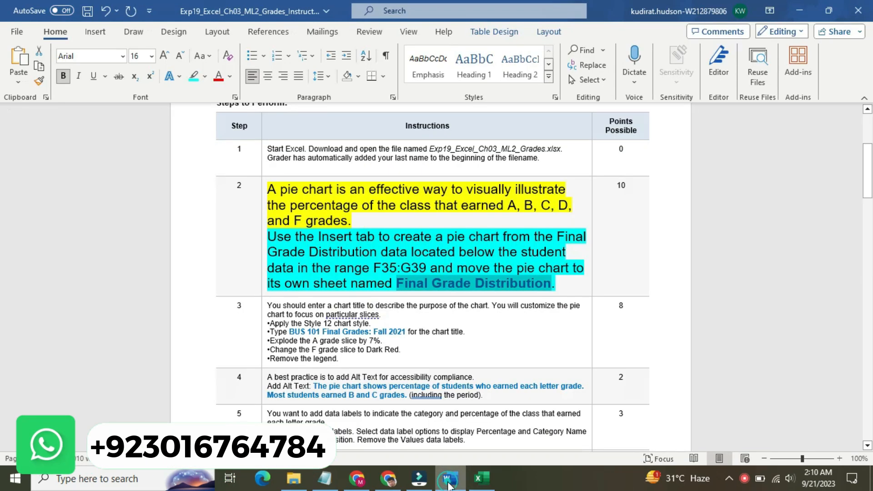
click(263, 204)
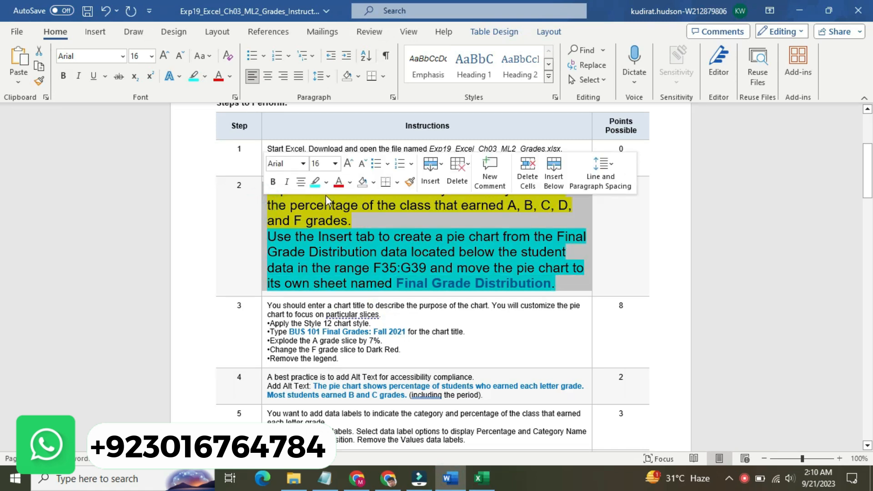
click(335, 163)
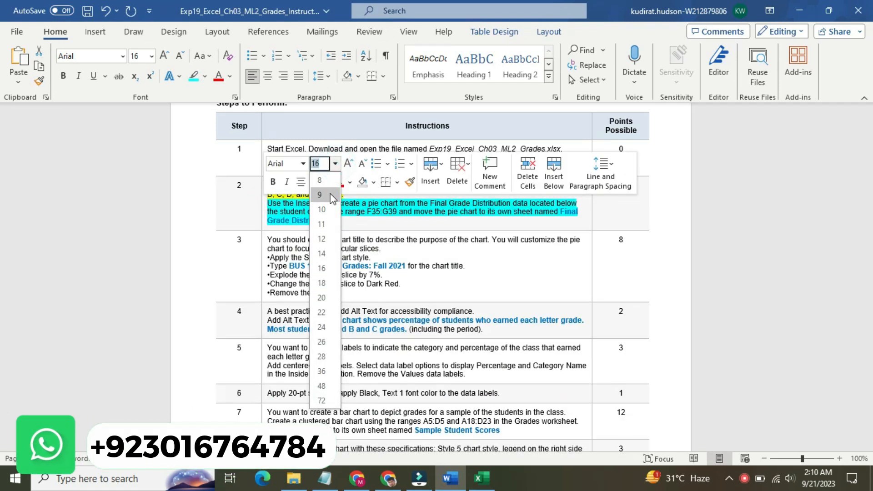
click(331, 198)
click(326, 183)
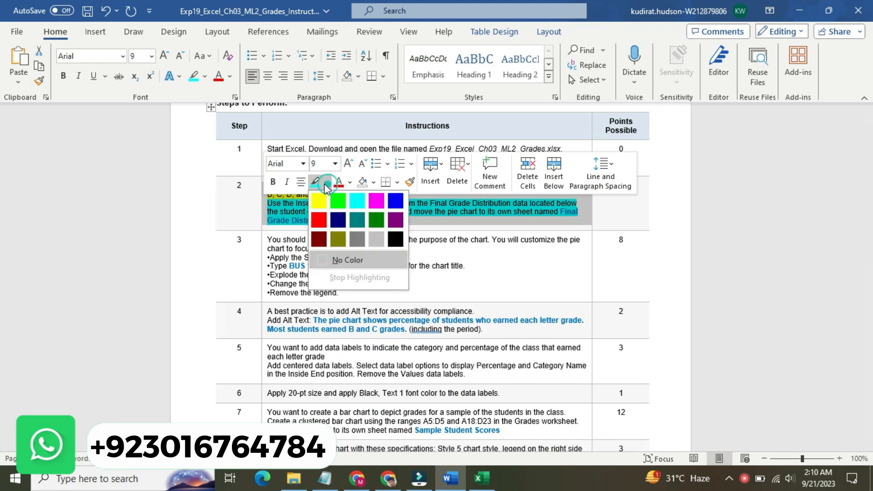
click(335, 263)
Step: Enlarge the step 3 instruction text to 14 pt and highlight it in yellow
click(263, 246)
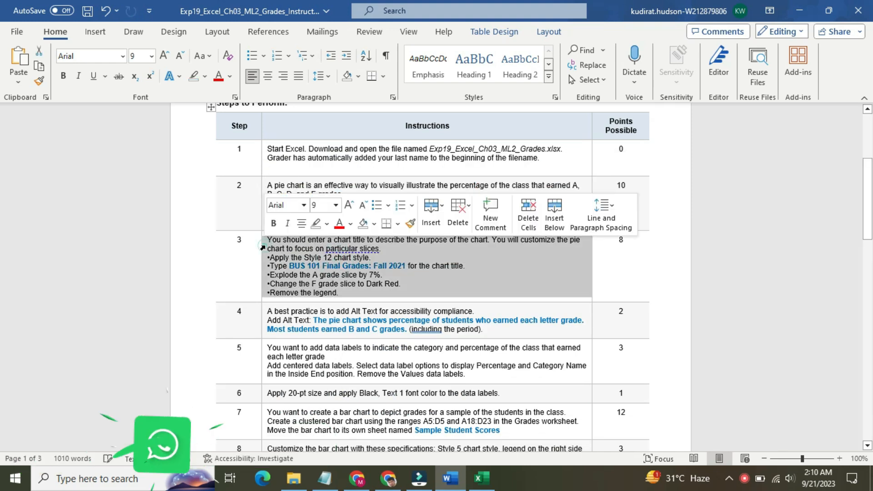
click(336, 205)
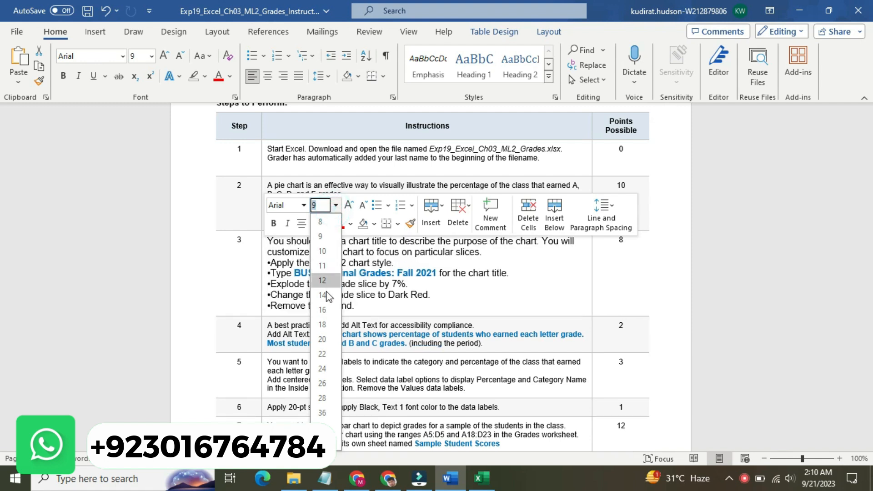
click(328, 297)
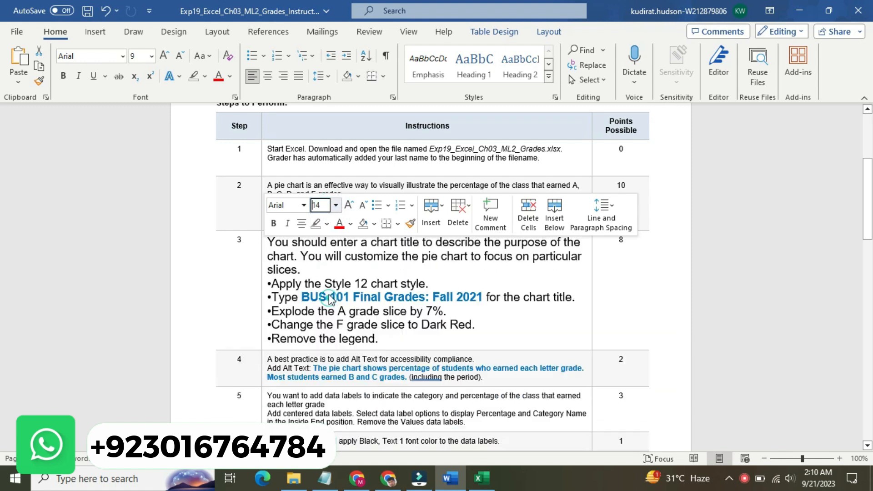
click(326, 224)
click(272, 255)
click(295, 242)
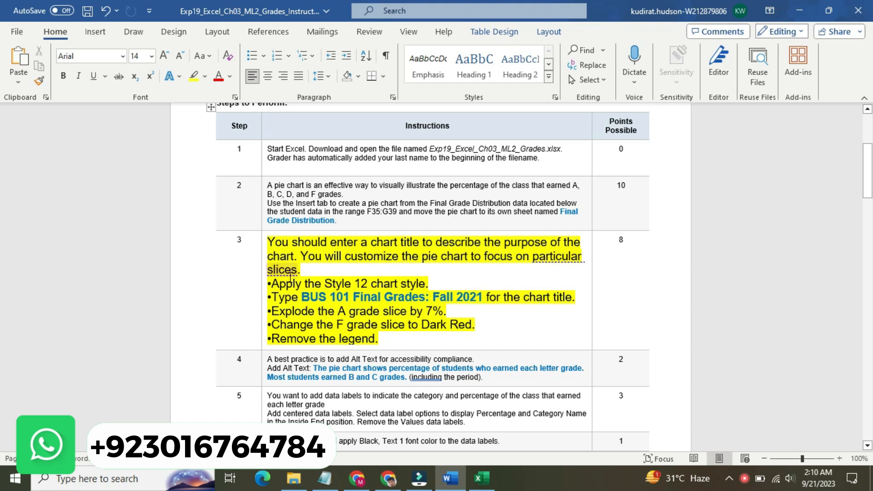
Step: Mark the chart style instruction in step 3 and apply the Style 12 chart style to the pie chart in Excel
drag(269, 282, 429, 283)
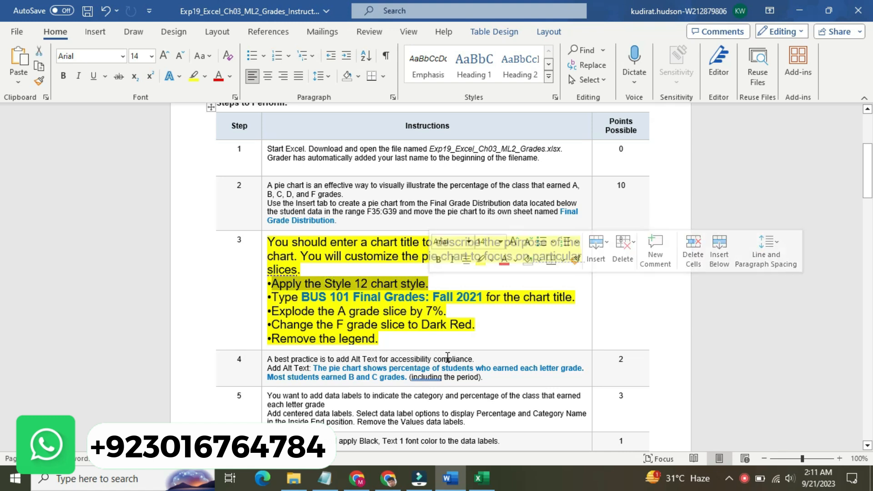
click(478, 476)
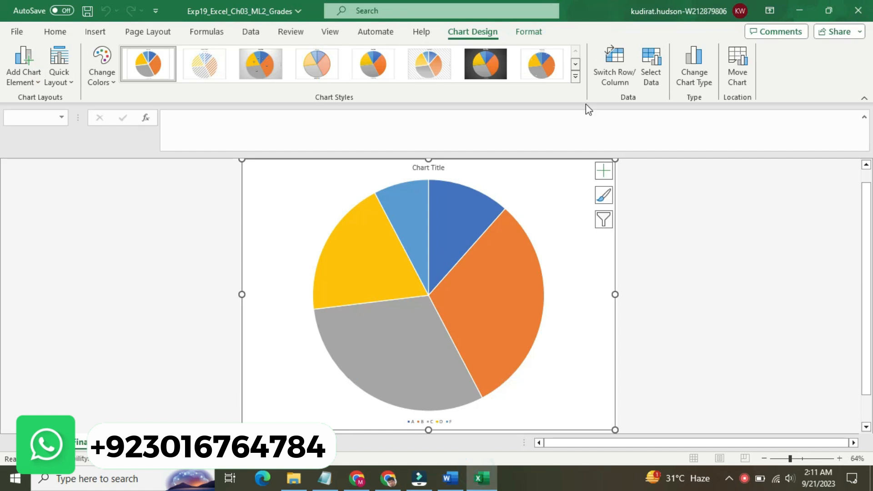
click(576, 78)
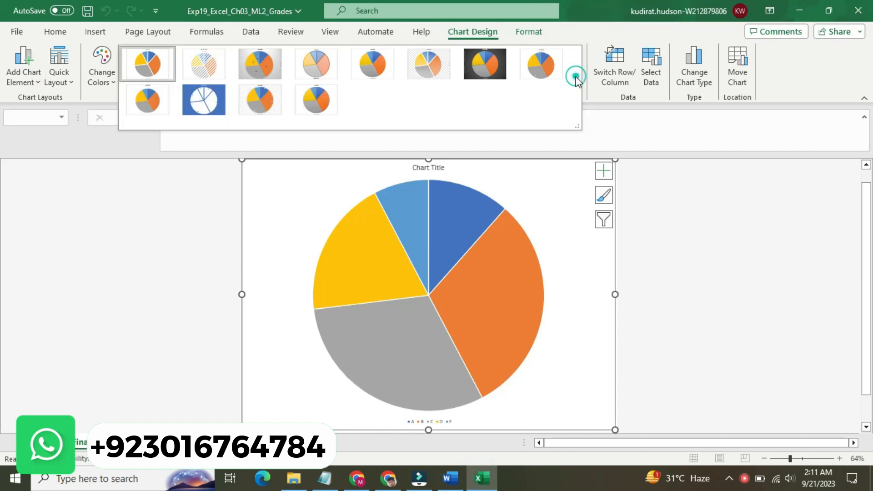
click(313, 103)
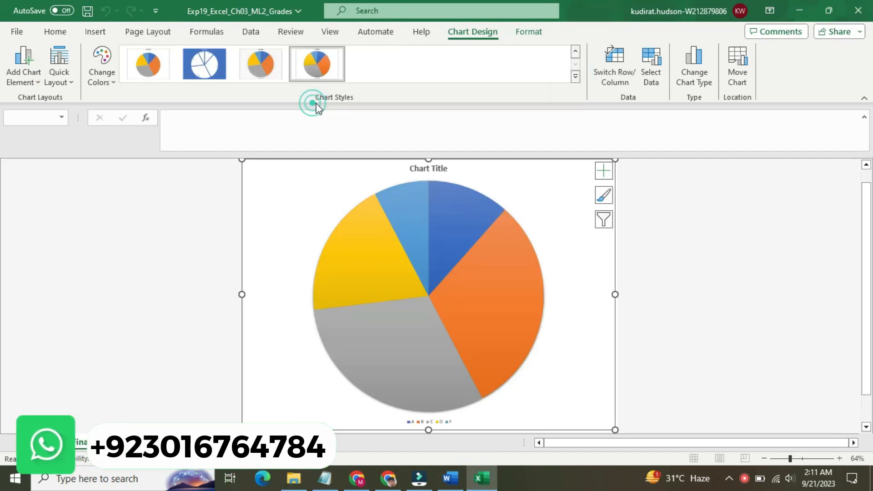
Step: Copy the chart title text BUS 101 Final Grades: Fall 2021 from step 3 in the Word instructions
click(450, 477)
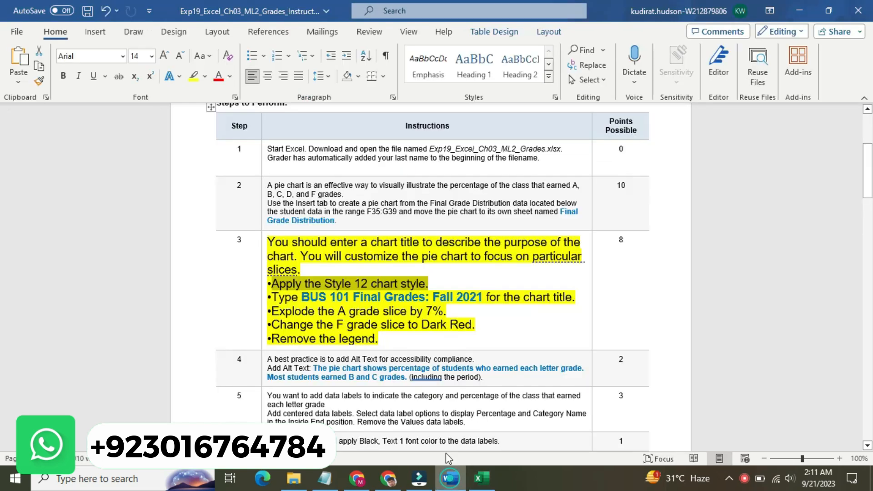
drag(272, 298, 464, 304)
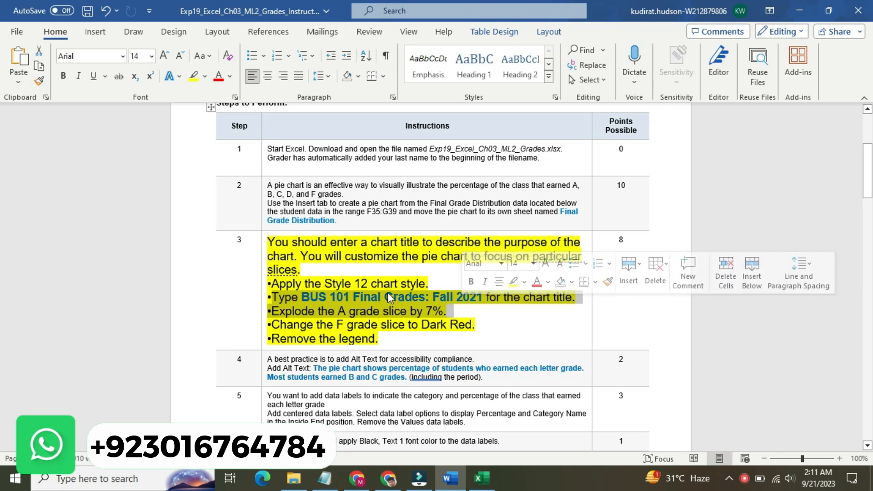
click(308, 298)
drag(309, 297, 463, 299)
key(ctrl+c)
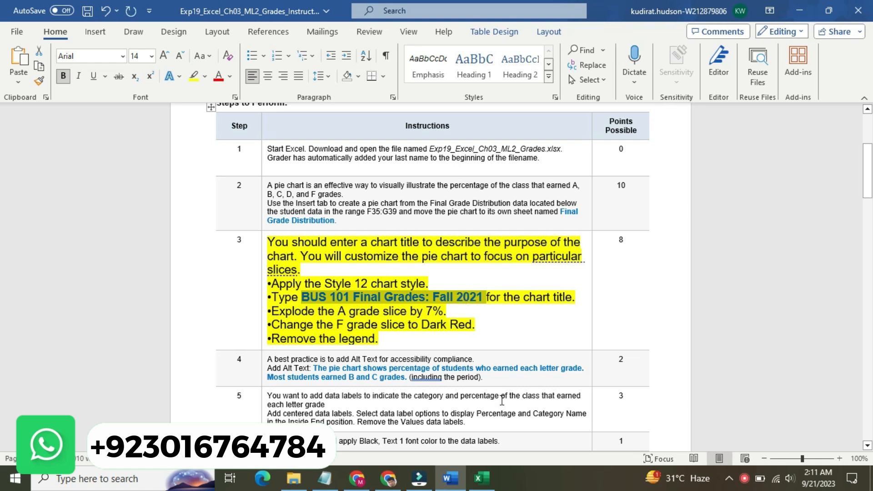
Step: Switch to Excel and replace the pie chart's placeholder title with the copied text BUS 101 Final Grades: Fall 2021
click(482, 478)
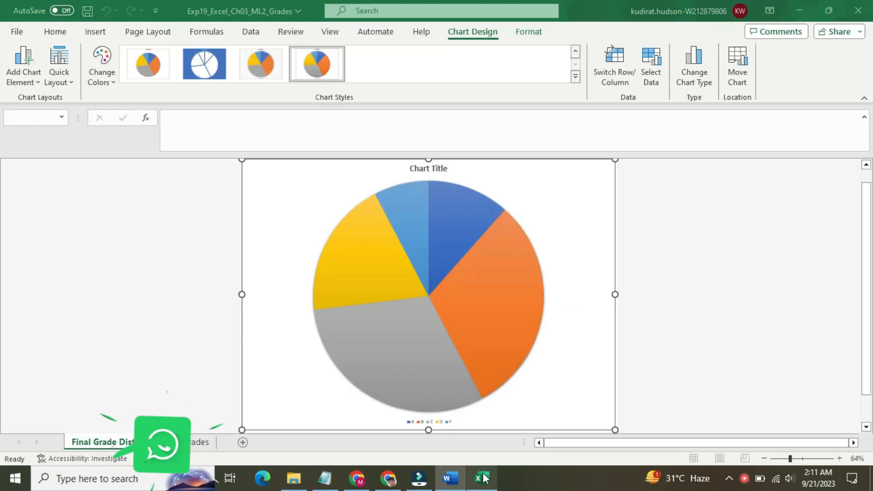
click(439, 168)
click(441, 168)
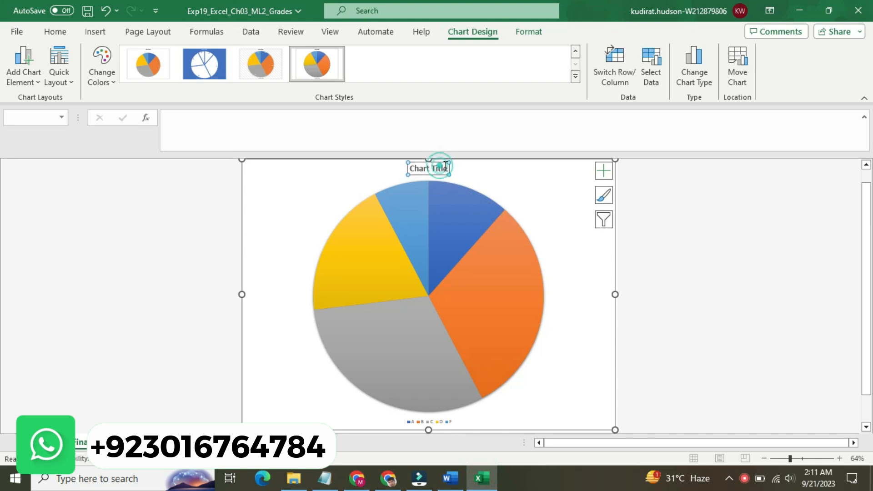
click(423, 169)
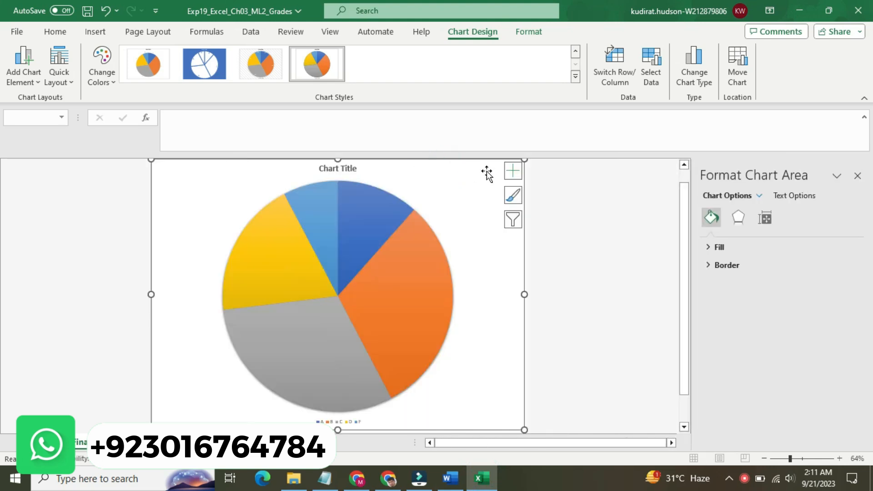
click(857, 175)
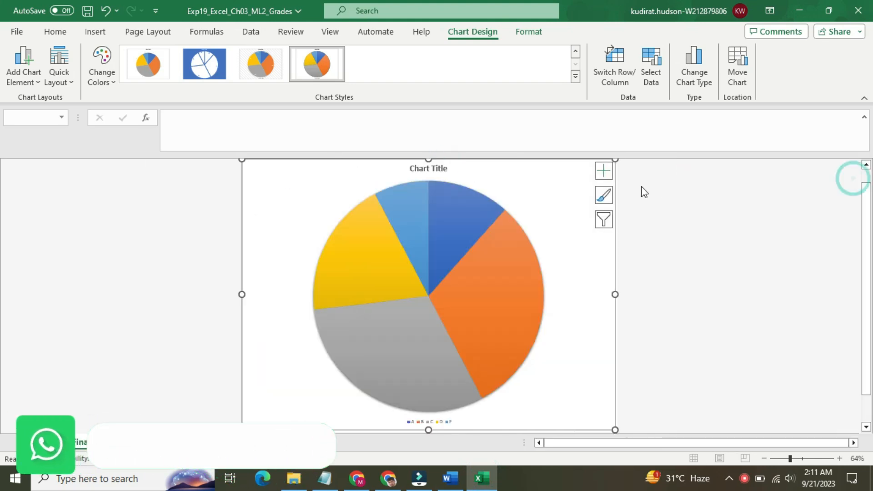
click(435, 169)
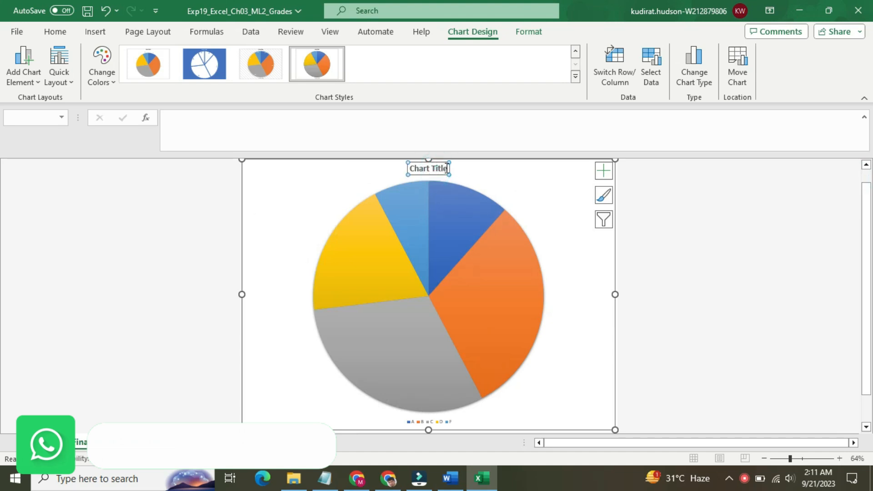
drag(444, 169, 415, 167)
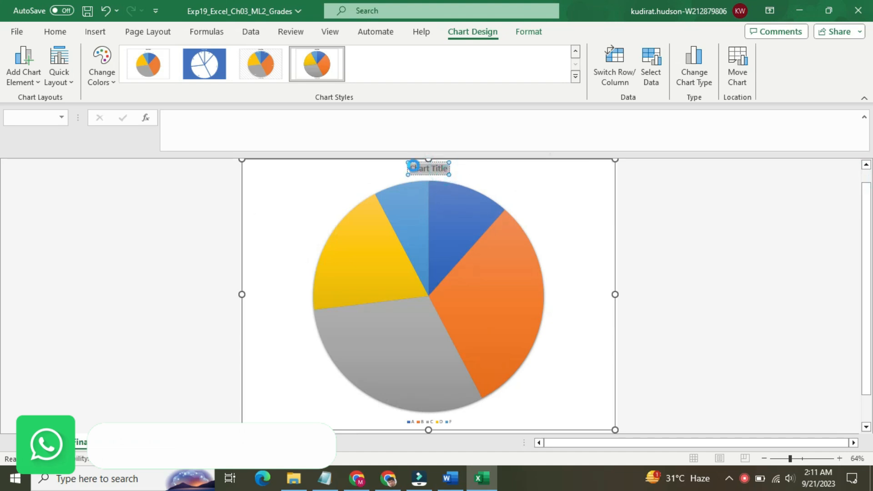
key(ctrl+v)
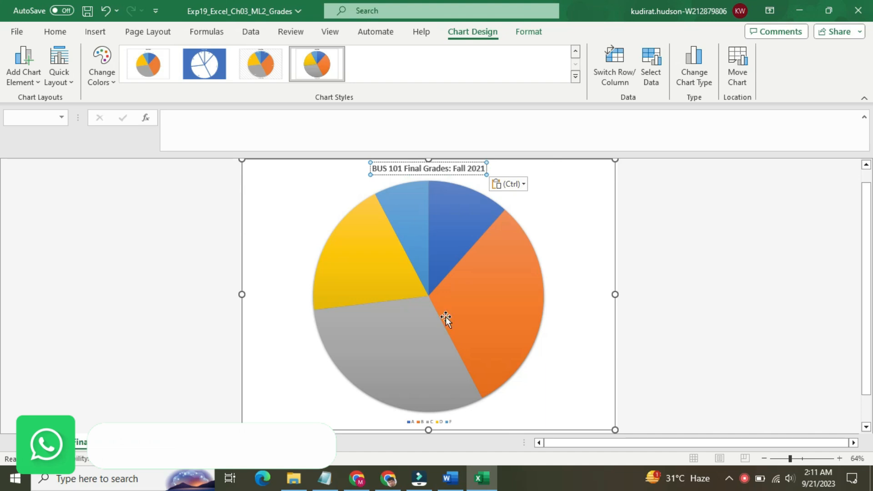
Step: Check the slice instructions for step 3 in Word, and examine in Excel which grade each pie slice represents
click(450, 477)
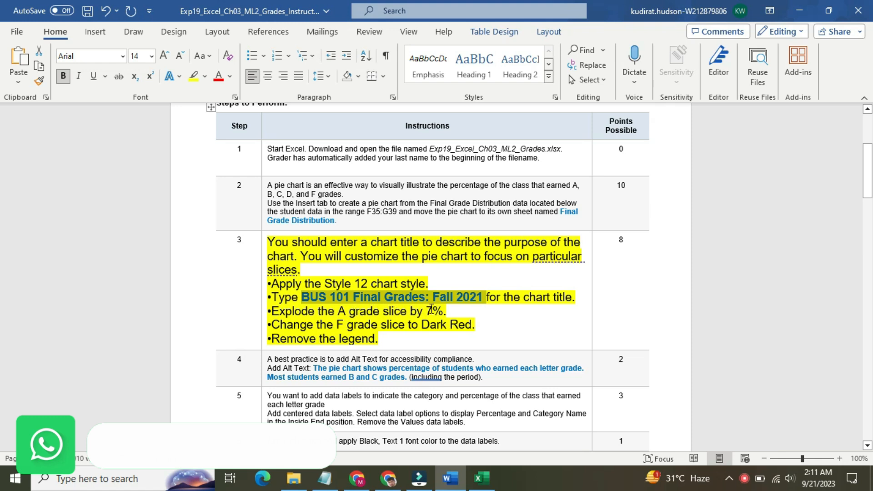
click(481, 480)
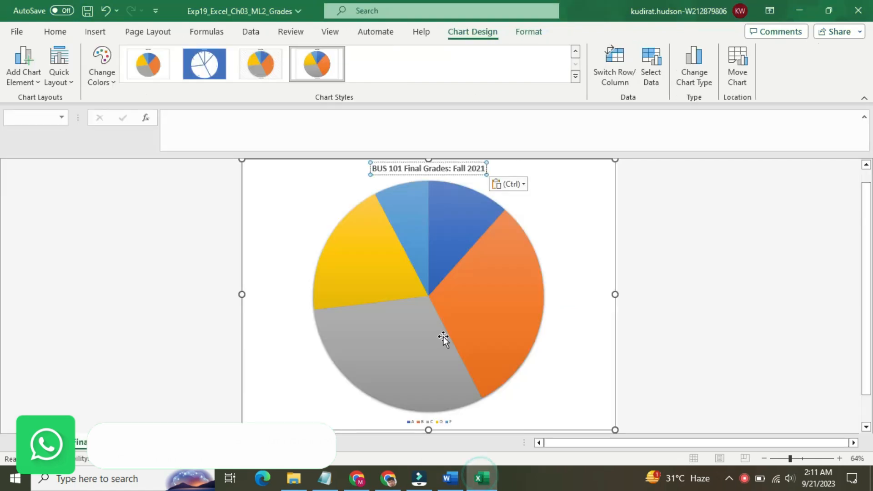
click(435, 250)
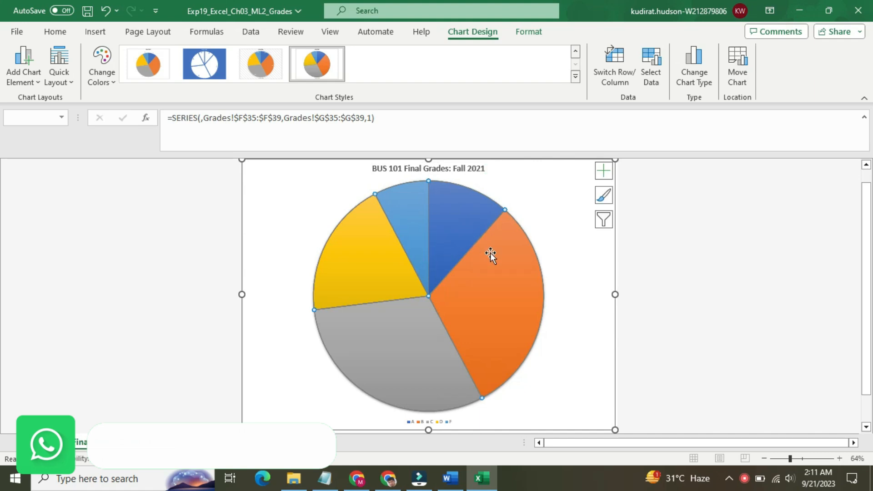
click(601, 219)
click(561, 221)
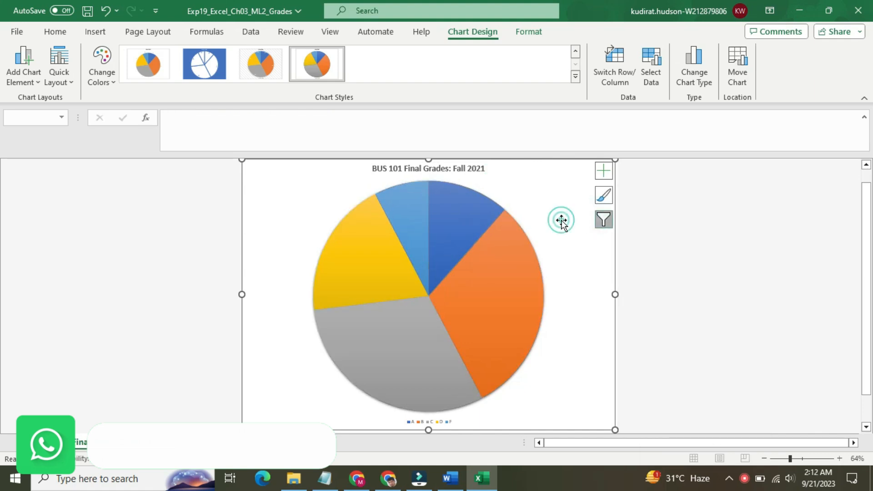
mouse_move(510, 256)
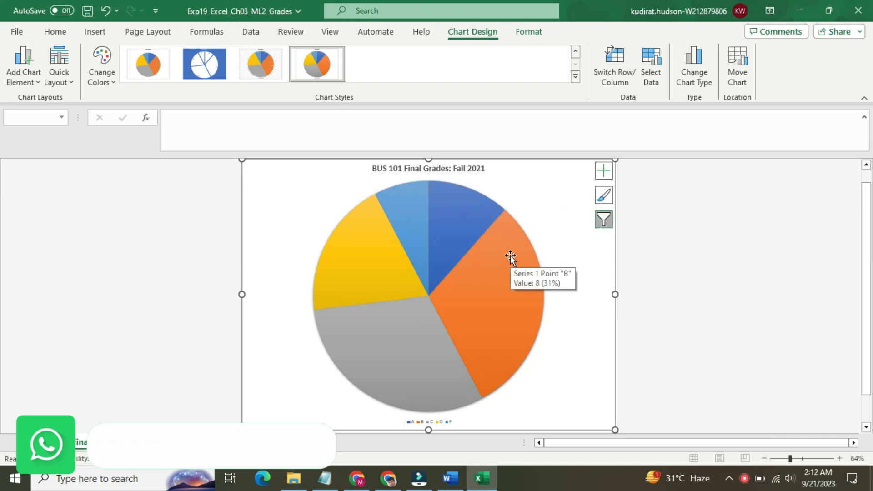
mouse_move(464, 244)
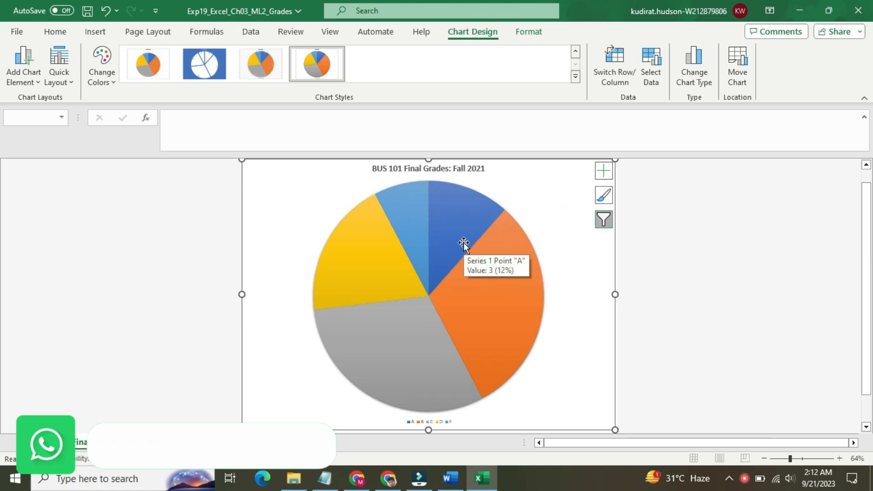
mouse_move(417, 241)
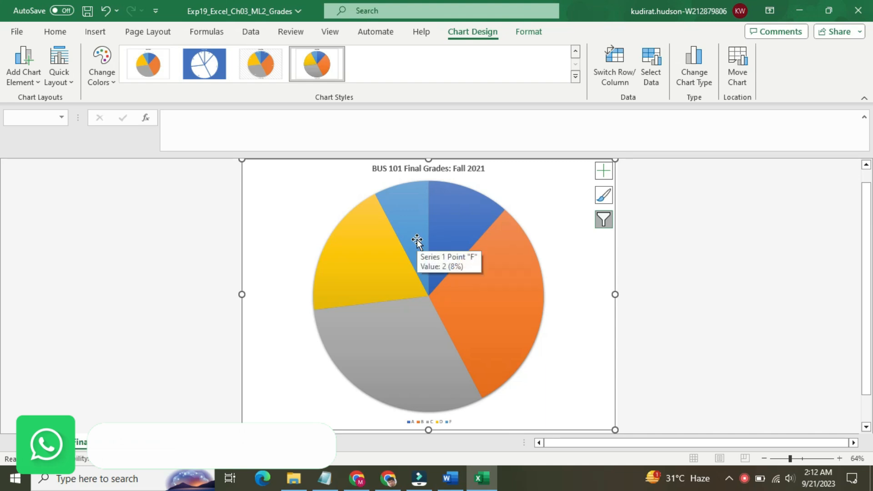
mouse_move(380, 250)
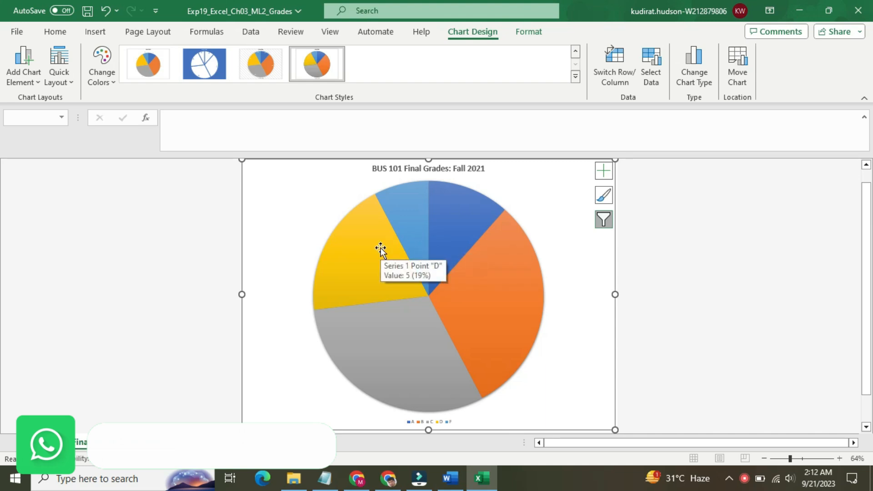
mouse_move(408, 365)
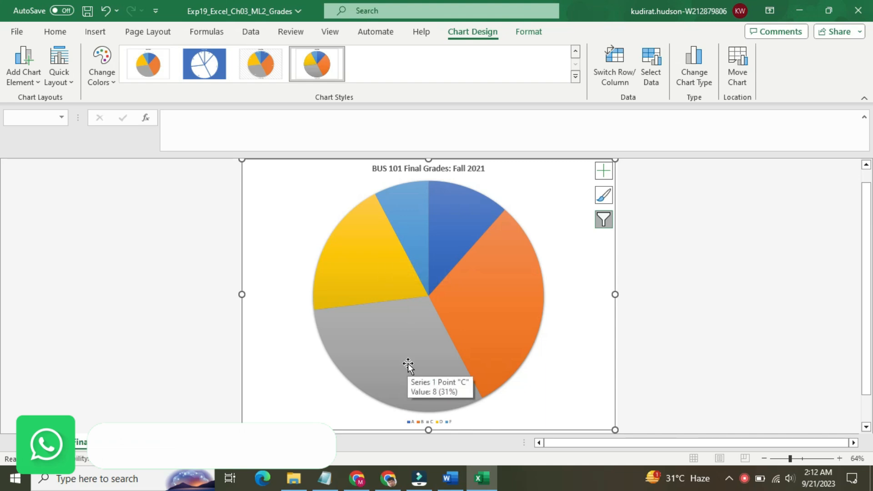
mouse_move(469, 302)
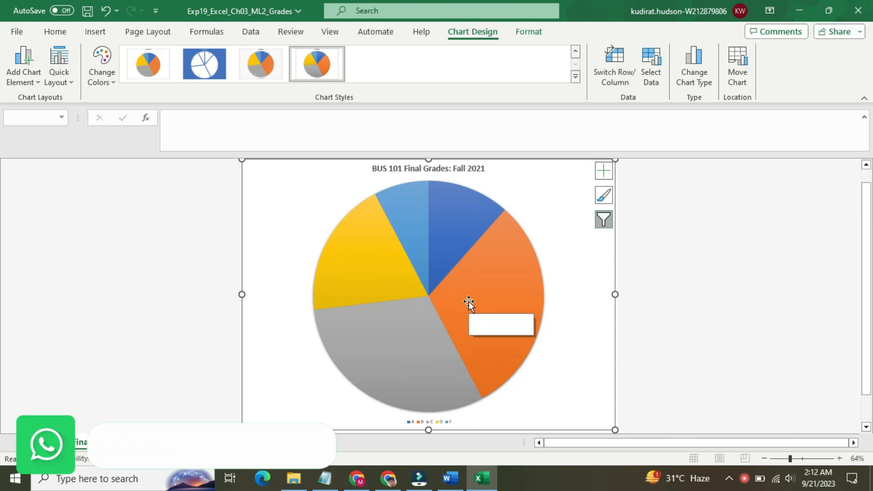
Step: Explode the A grade slice of the pie chart by setting its point explosion to 7%
click(442, 242)
double_click(442, 242)
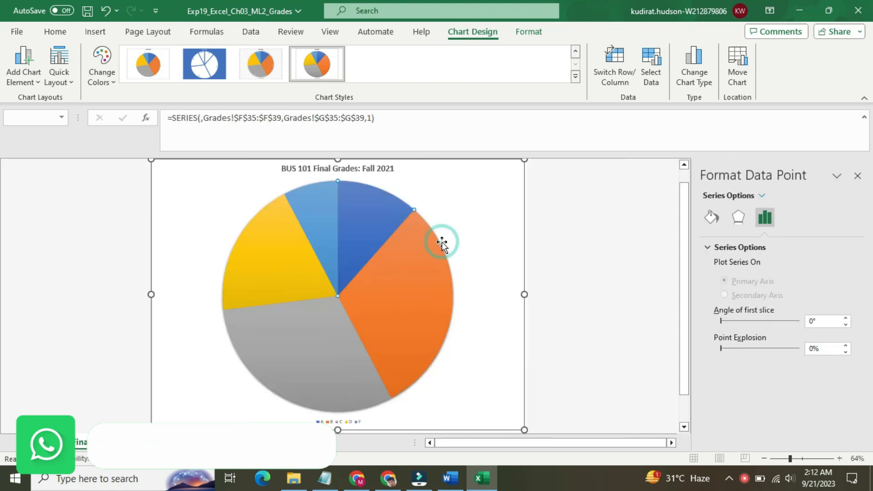
click(816, 350)
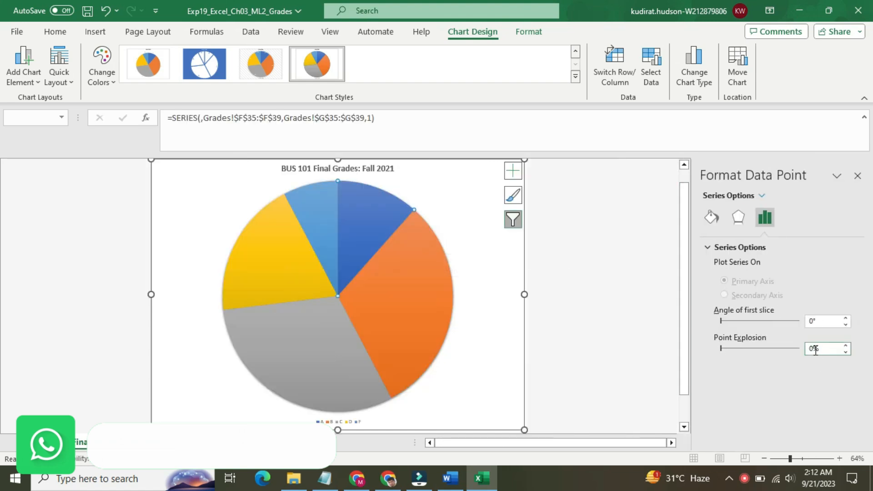
click(814, 351)
key(BackSpace)
text(7)
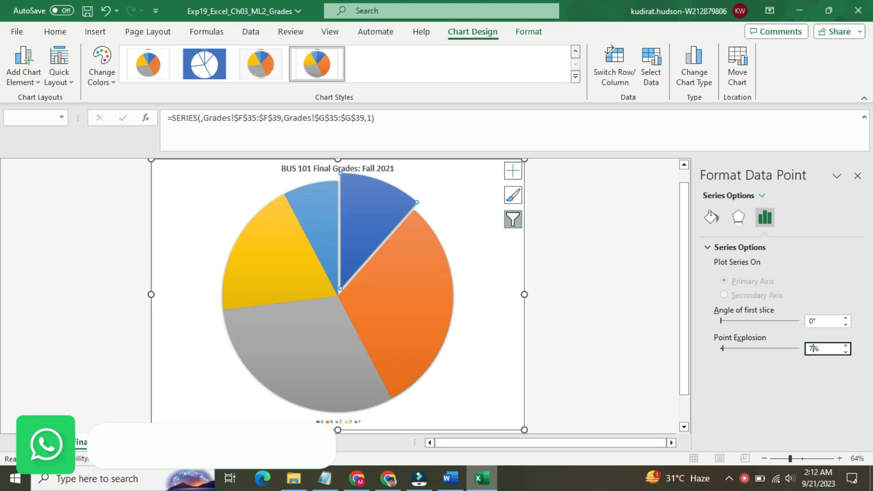
Step: Switch to the Word instructions and select the text F grade slice to Dark Red in step 3
click(450, 478)
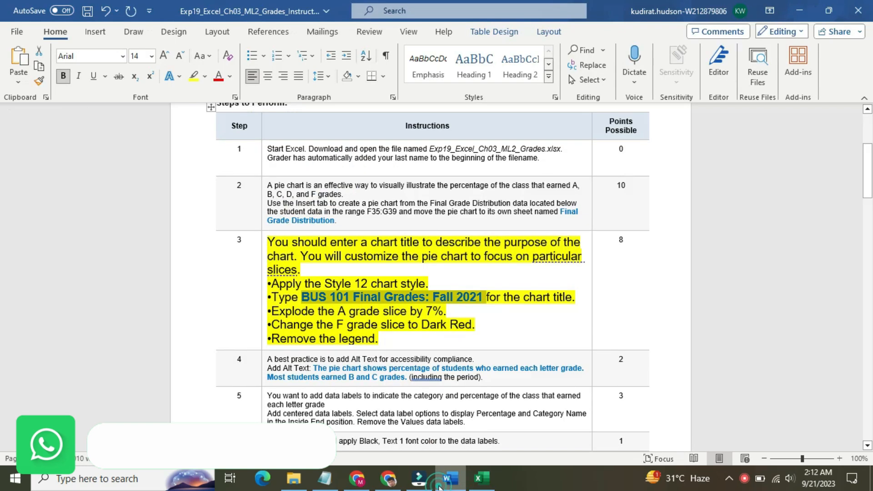
click(412, 314)
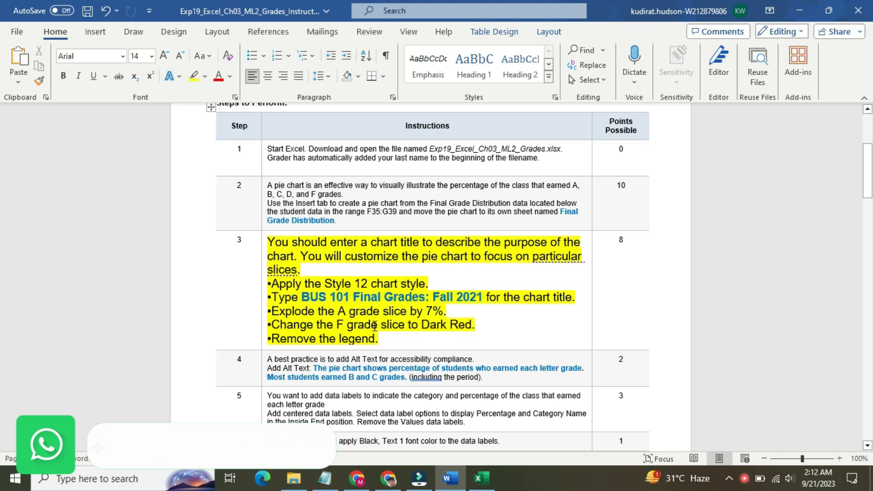
drag(339, 325, 474, 326)
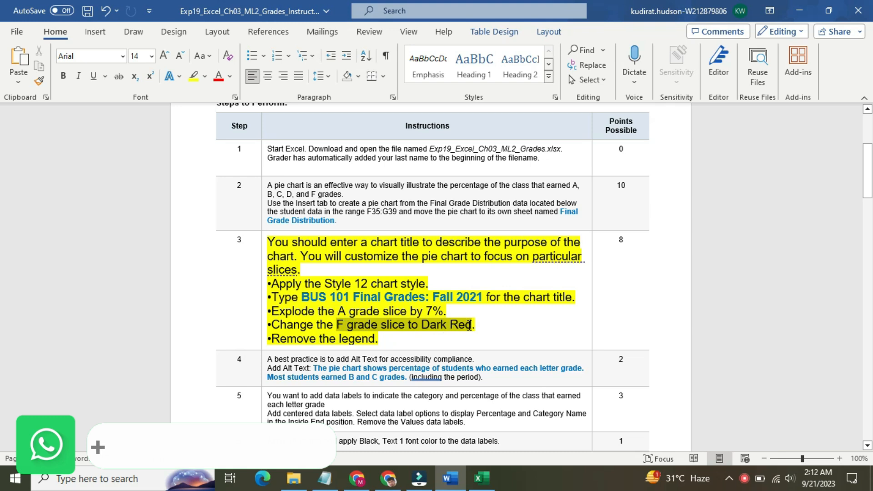
Step: Switch to Excel and give the F grade slice of the pie chart a solid fill in Dark Red
click(482, 477)
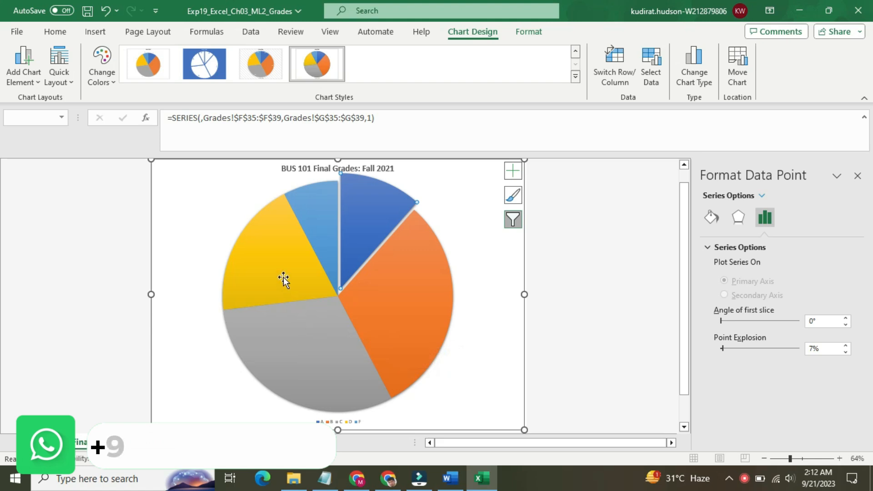
click(330, 241)
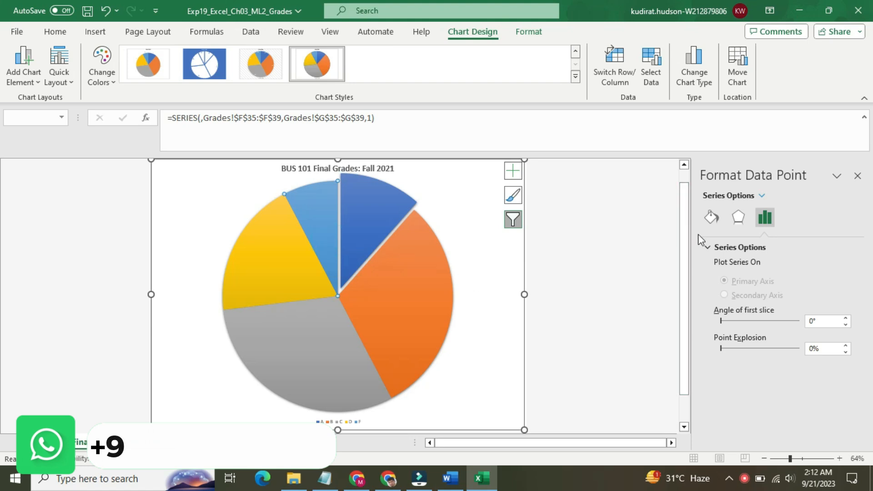
click(710, 222)
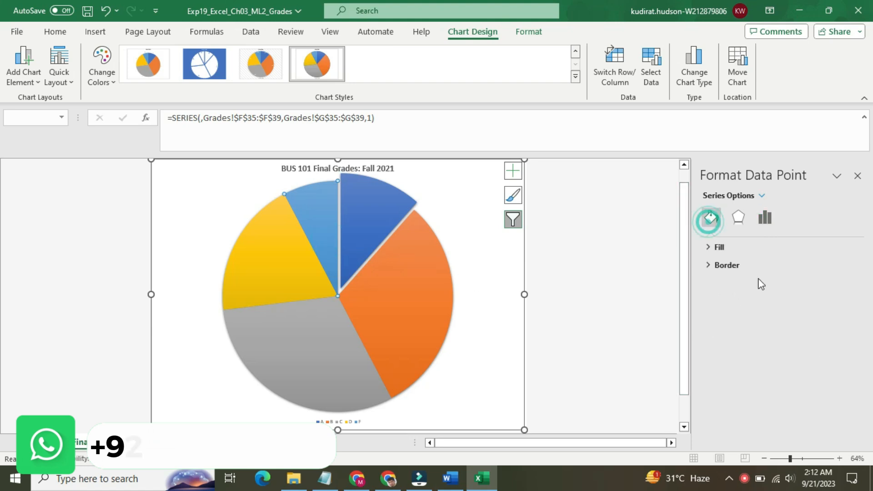
click(746, 249)
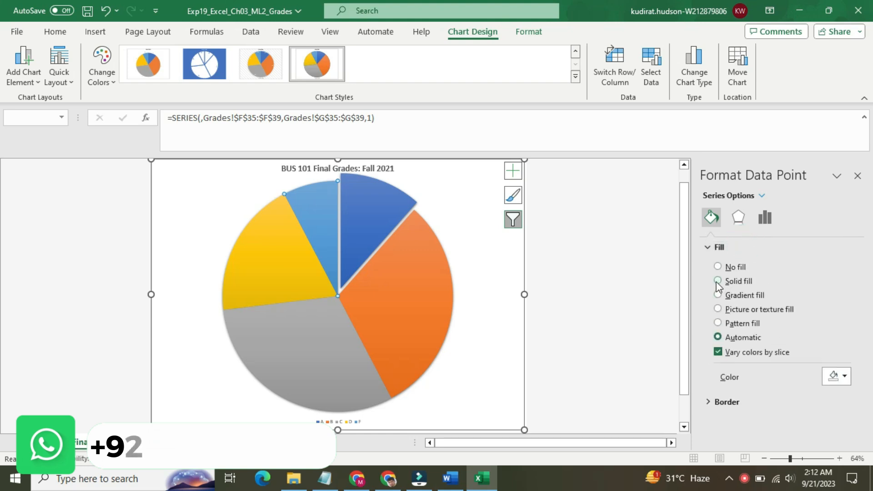
click(717, 281)
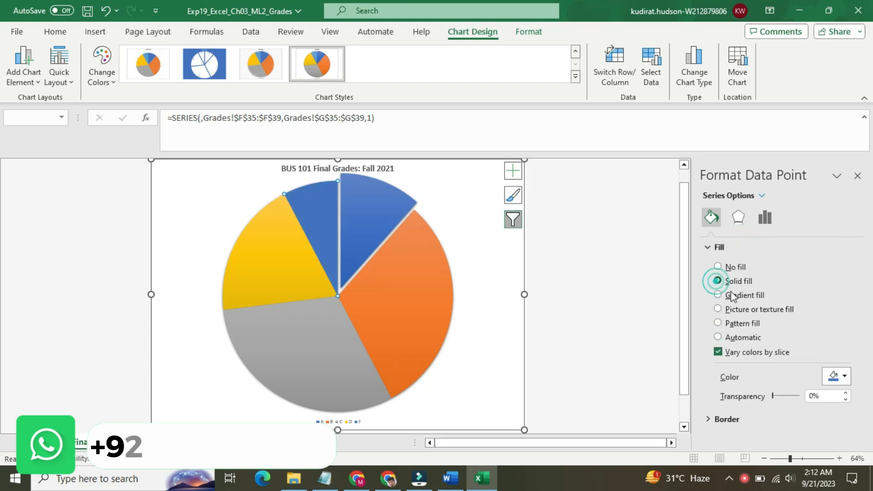
click(842, 381)
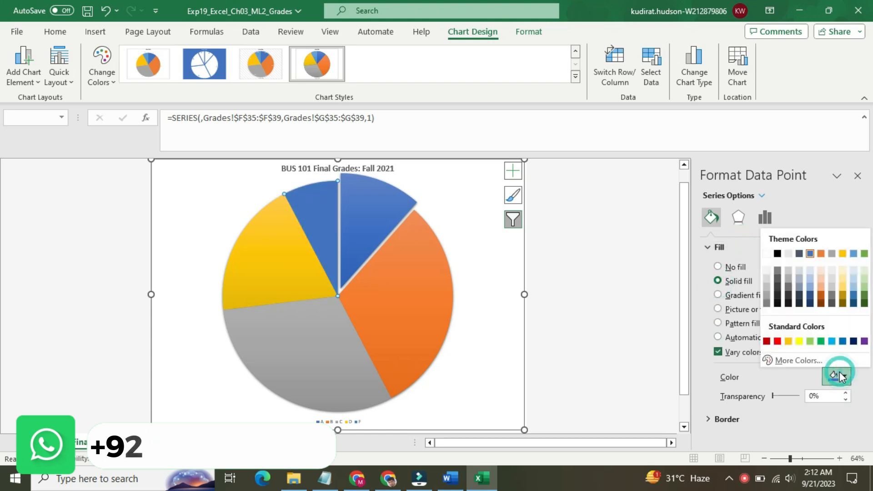
click(767, 341)
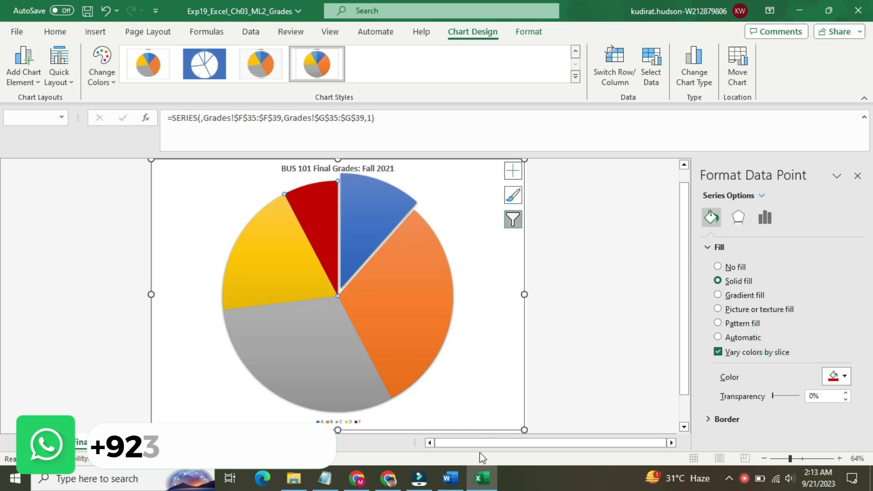
Step: Remove the legend from the Excel pie chart as step 3 in Word instructs, and return to the Word instructions
click(457, 469)
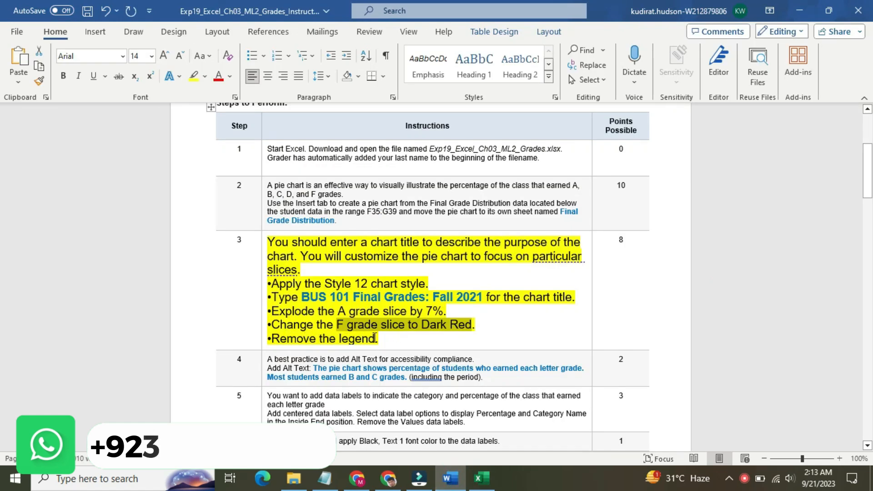
click(482, 479)
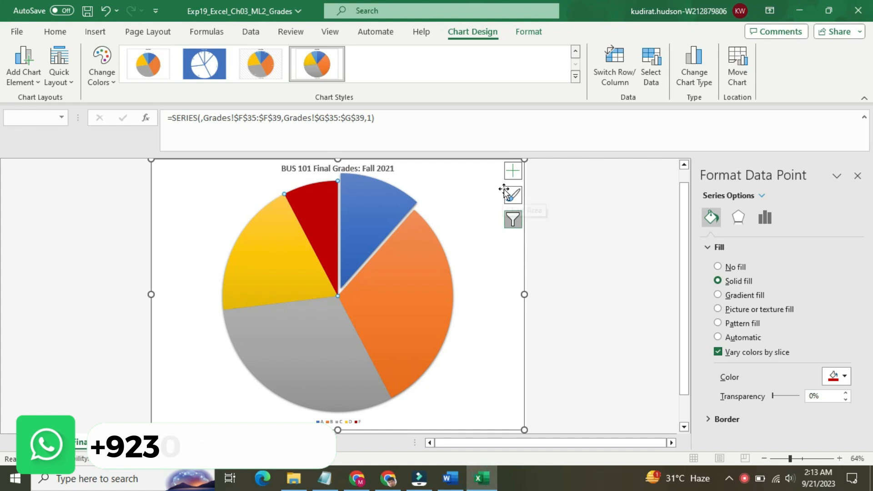
click(513, 171)
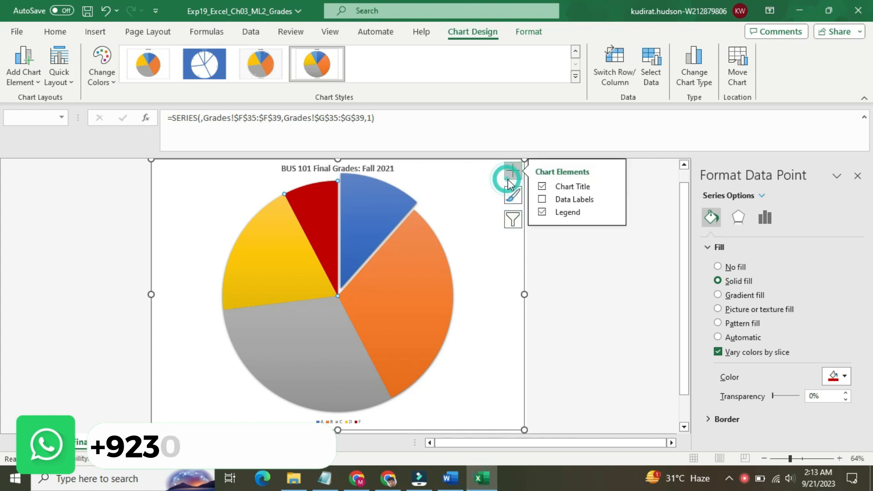
click(541, 212)
click(549, 256)
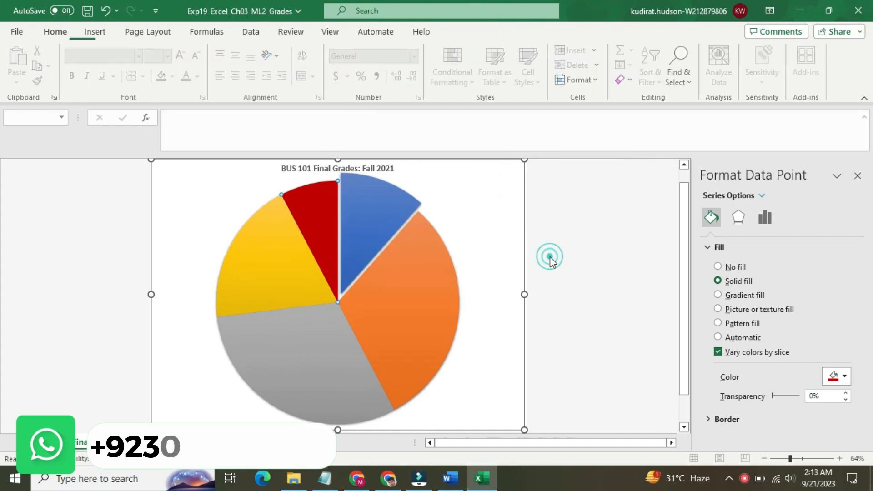
click(450, 478)
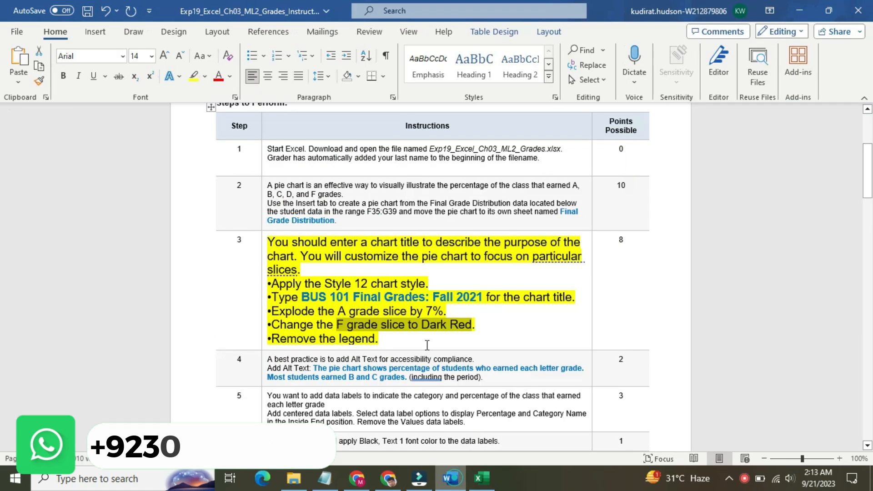
Step: Reset the step 3 instruction text to 9 pt and remove its yellow highlight
click(264, 256)
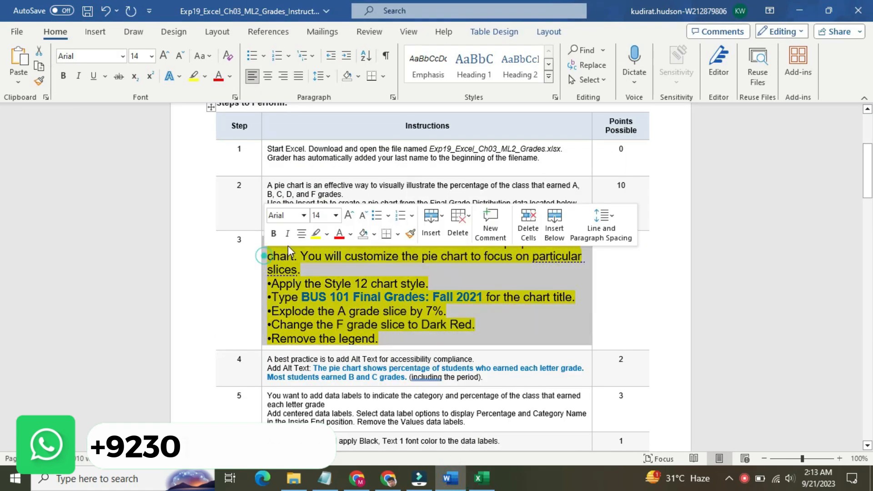
click(336, 215)
click(329, 249)
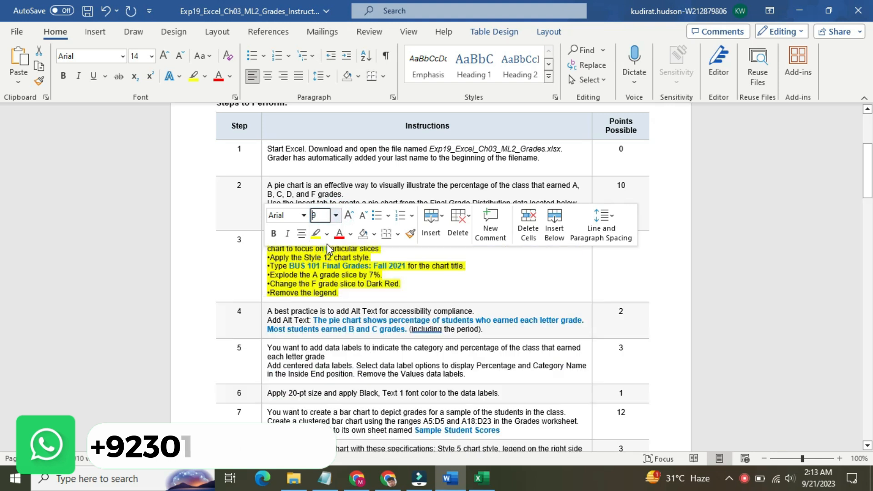
click(326, 233)
click(340, 305)
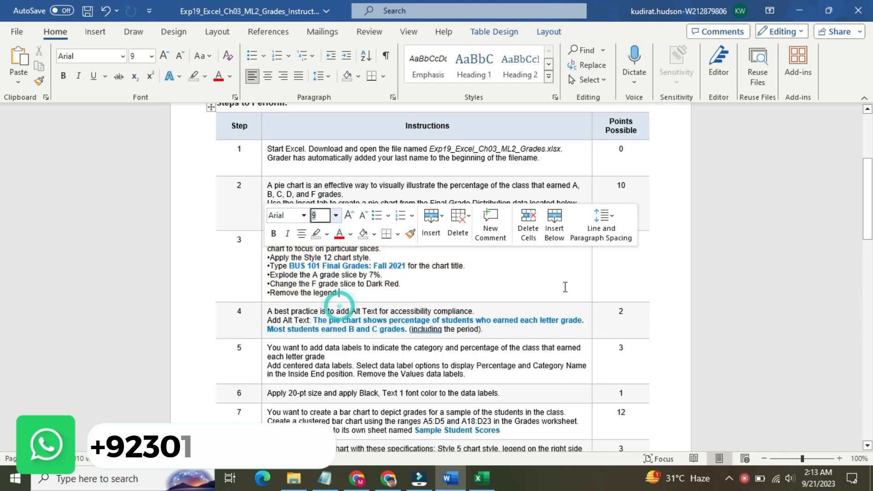
Step: Enlarge the step 4 instruction text to 14 pt and highlight it in yellow
drag(867, 201, 872, 234)
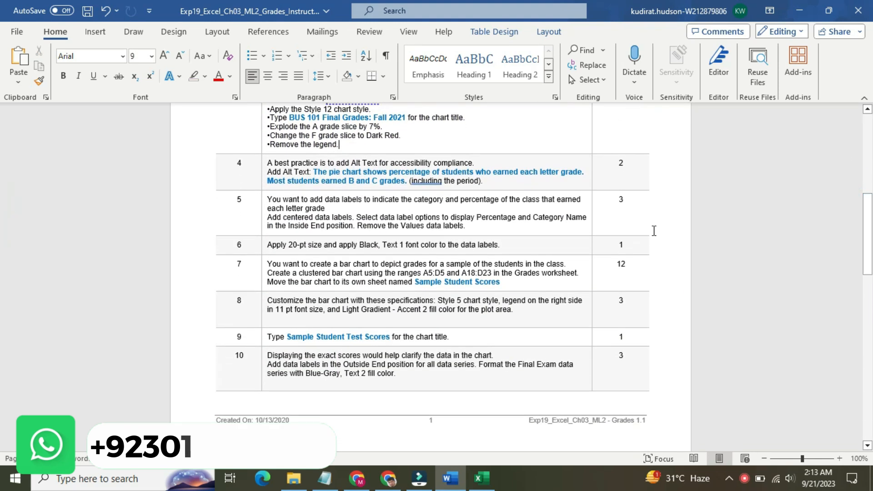
click(263, 175)
click(339, 135)
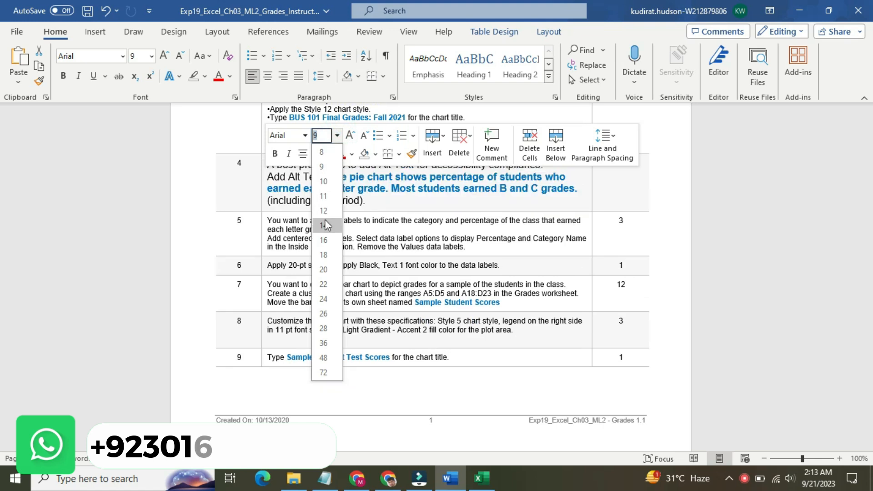
click(324, 219)
click(329, 157)
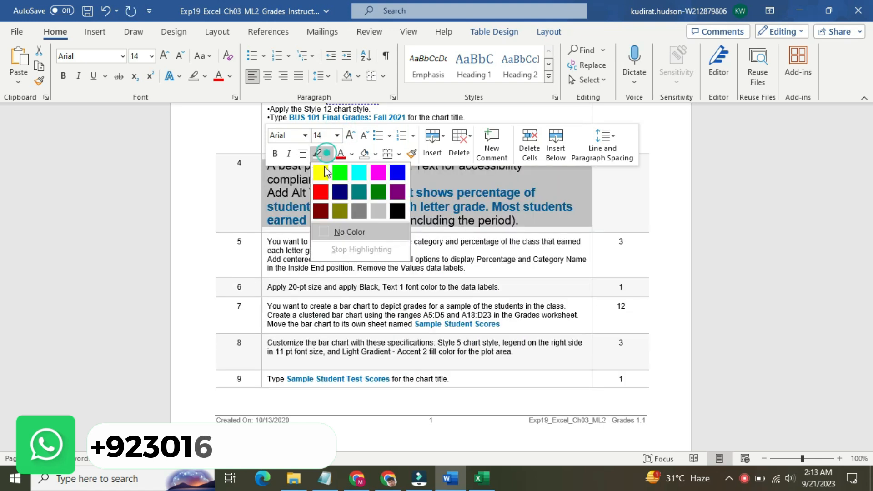
click(323, 172)
click(290, 179)
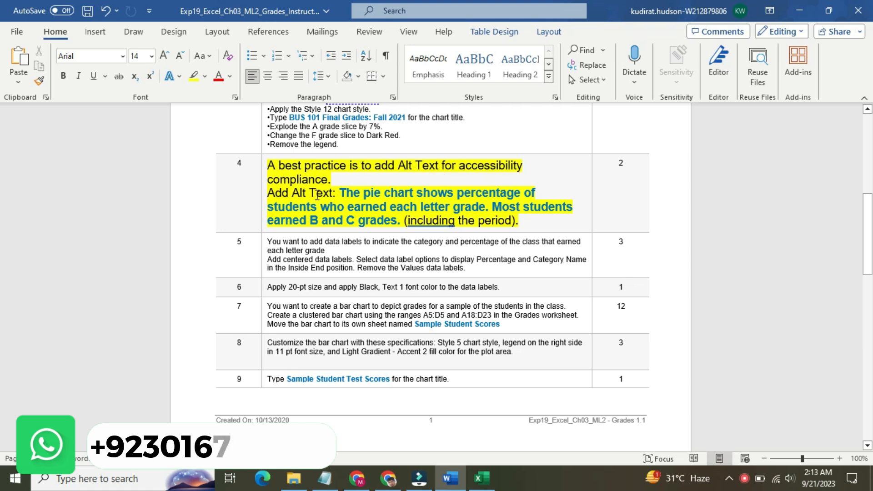
Step: Copy the alt text sentences from step 4 and paste them as the alt text of the pie chart in Excel
drag(338, 192, 400, 221)
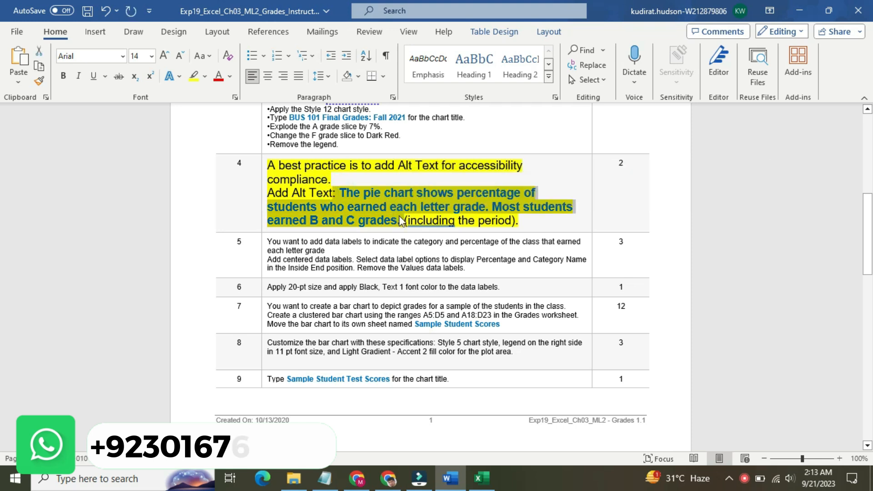
click(482, 478)
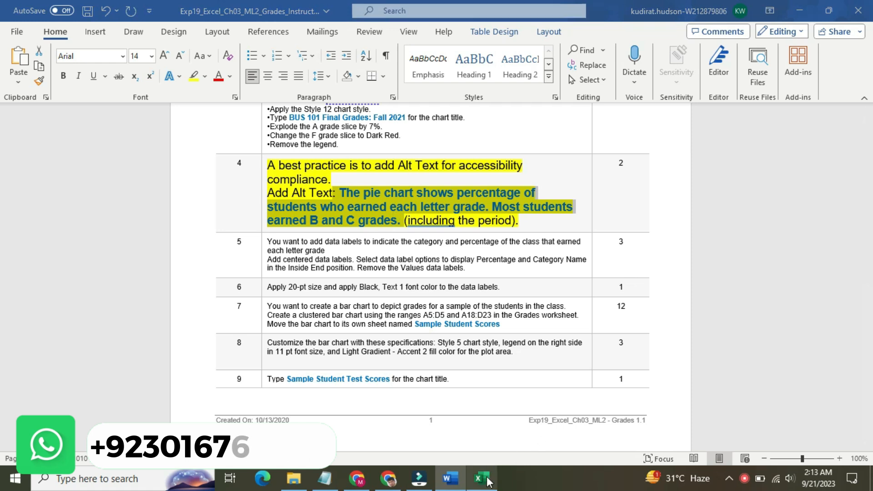
click(479, 195)
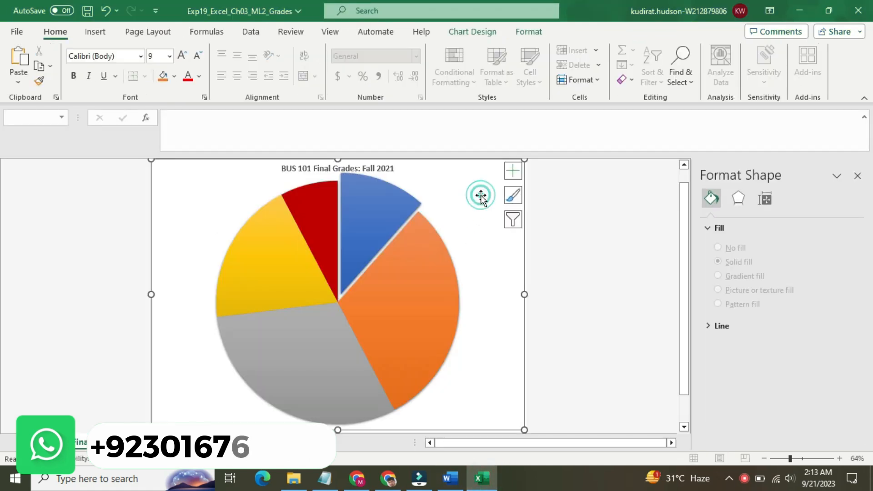
right_click(482, 200)
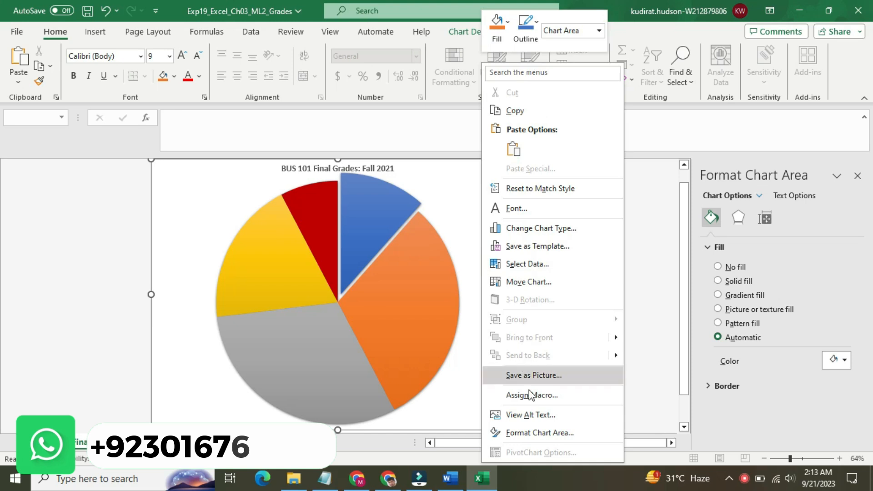
click(542, 416)
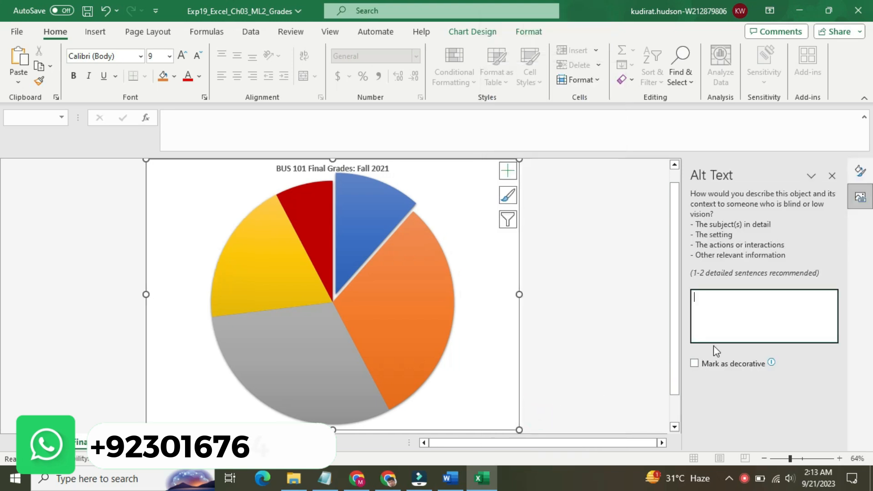
text(: The pie chart shows percentage of students who earned each letter grade. Most students earned B and C grades.)
click(551, 289)
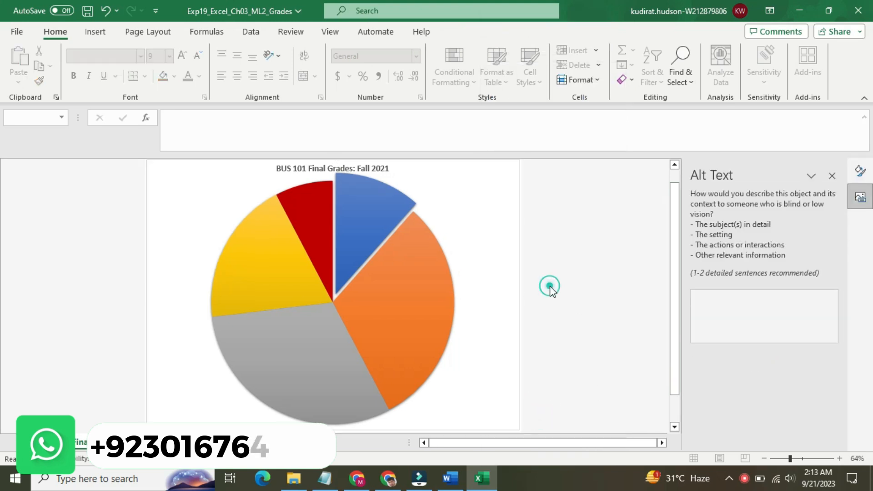
click(480, 368)
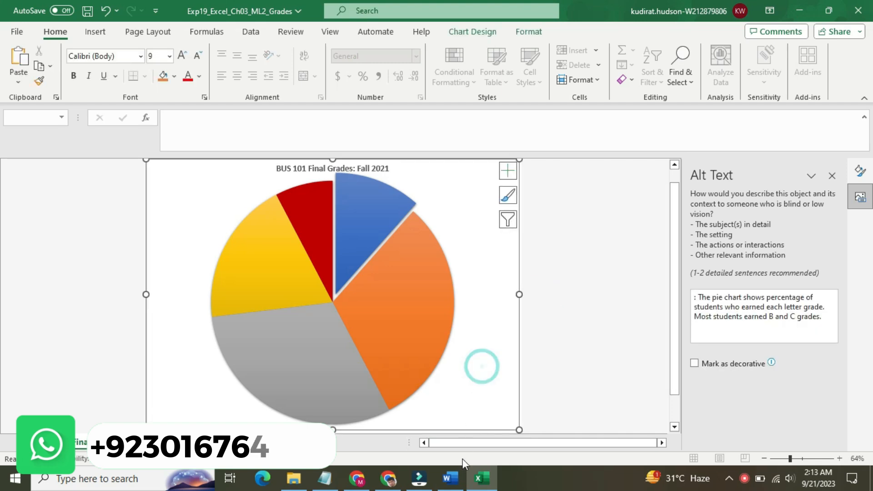
Step: Return to the Word instructions, reset the step 4 text to 9 pt and remove its highlight
click(450, 478)
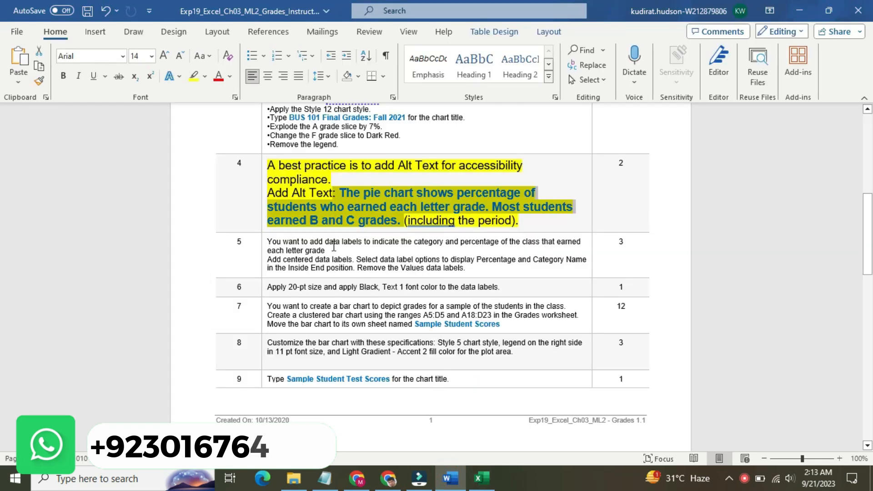
click(262, 185)
click(336, 143)
click(323, 174)
click(327, 160)
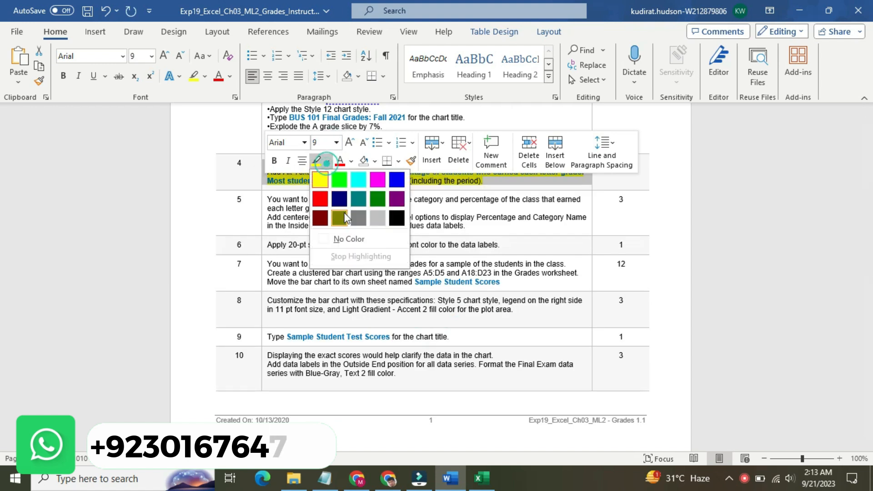
click(348, 236)
Step: Enlarge the step 5 instruction text to 14 pt and highlight it in yellow
click(263, 201)
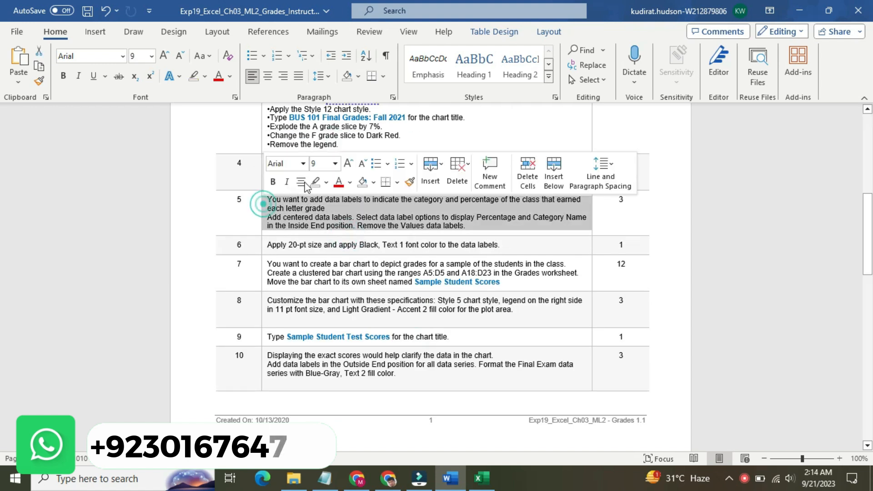
click(335, 163)
click(321, 253)
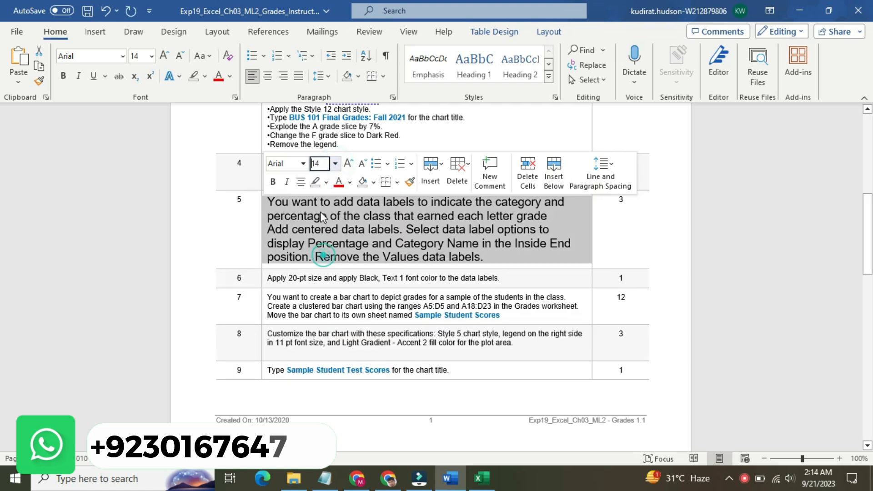
click(326, 182)
click(319, 200)
click(291, 202)
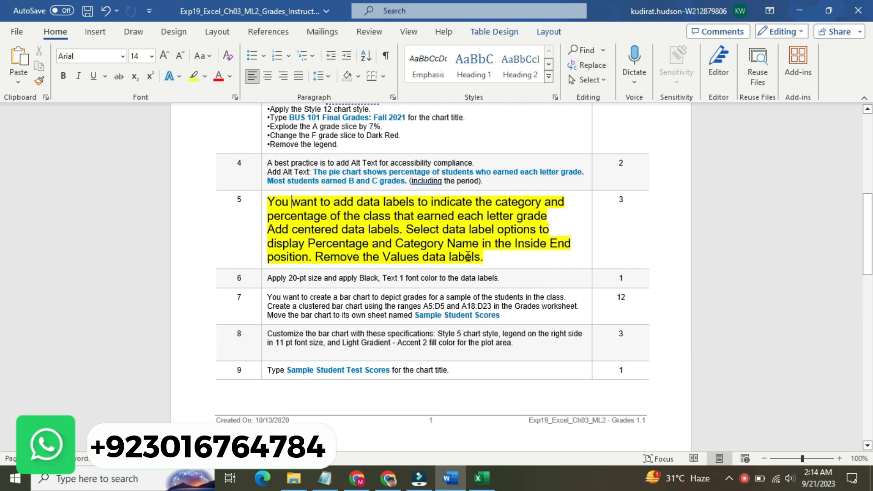
Step: Switch to Excel and add data labels to the pie chart in the Inside End position
click(482, 478)
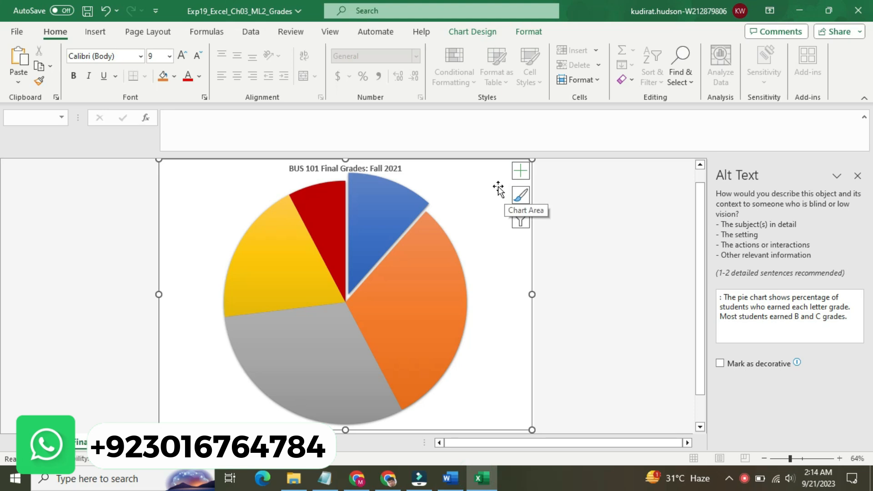
click(523, 169)
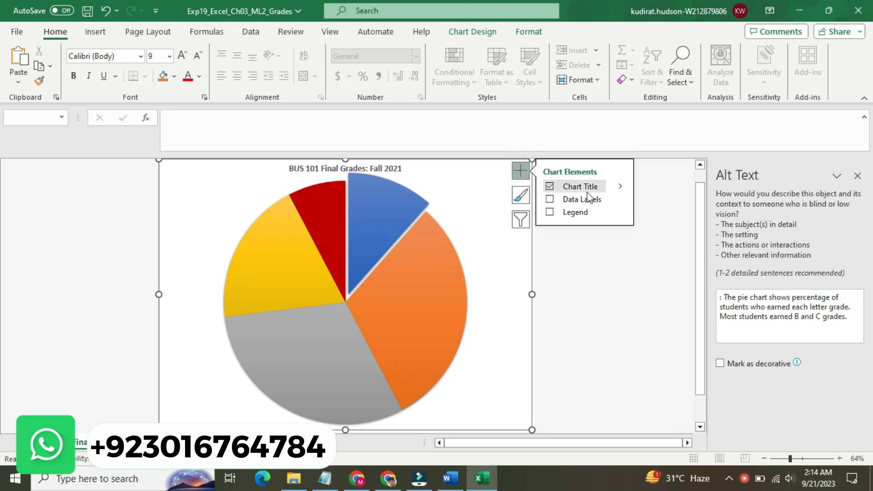
click(615, 198)
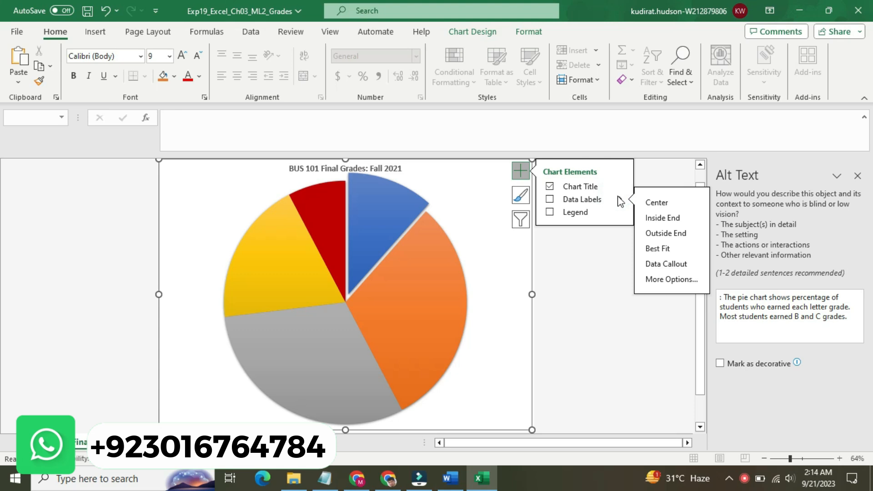
click(650, 221)
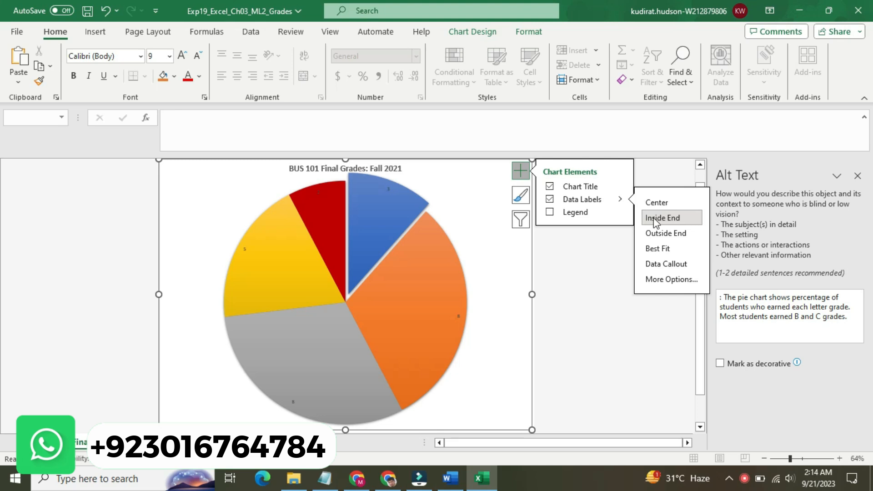
Step: Add the category name to the data label of the A grade slice only
click(388, 189)
double_click(387, 189)
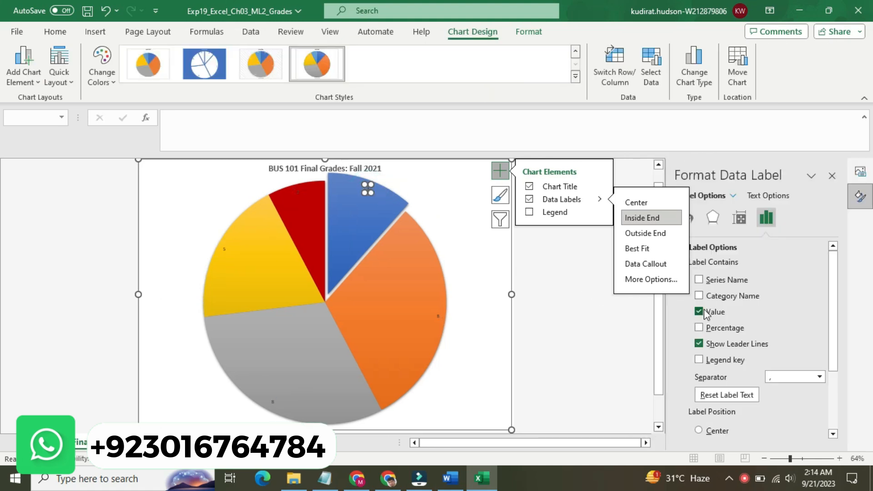
click(699, 296)
click(624, 323)
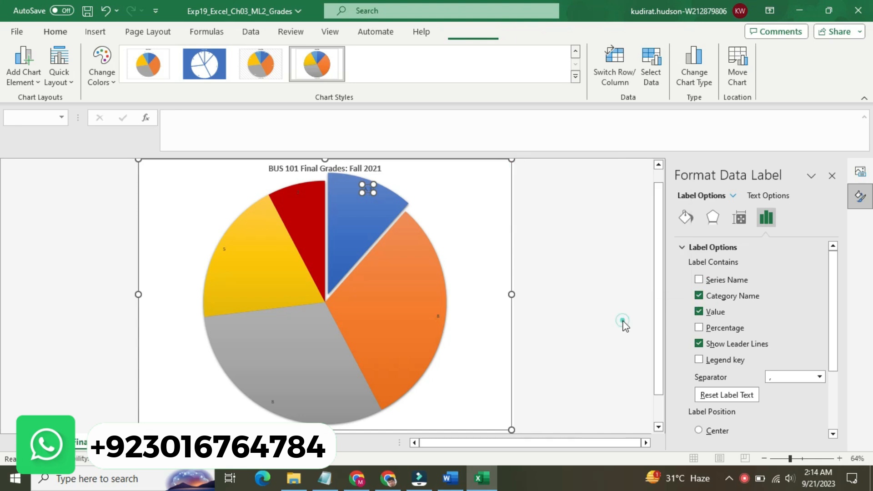
click(620, 318)
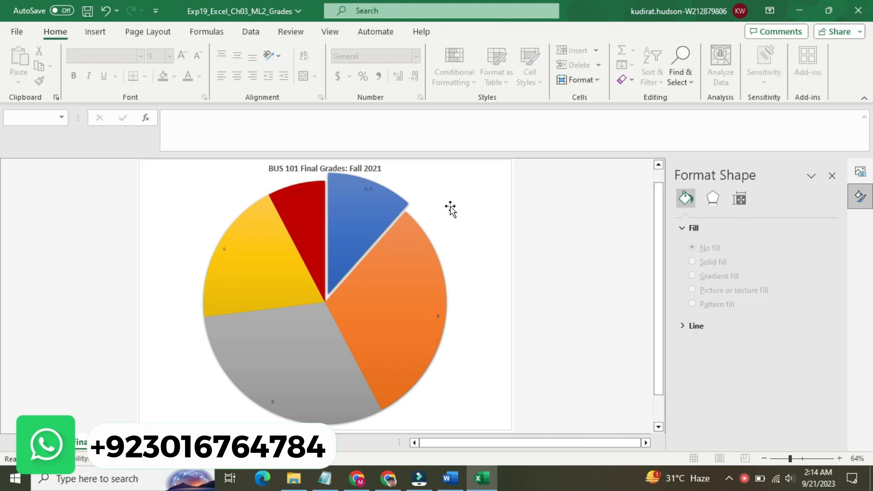
Step: Check step 5 in Word and set all pie chart data labels to show Category Name and Percentage, without Value or leader lines
click(366, 190)
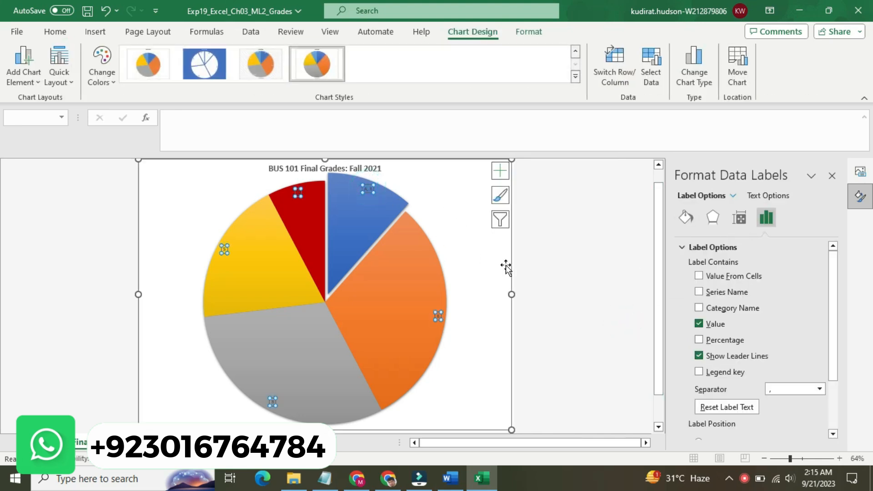
click(447, 480)
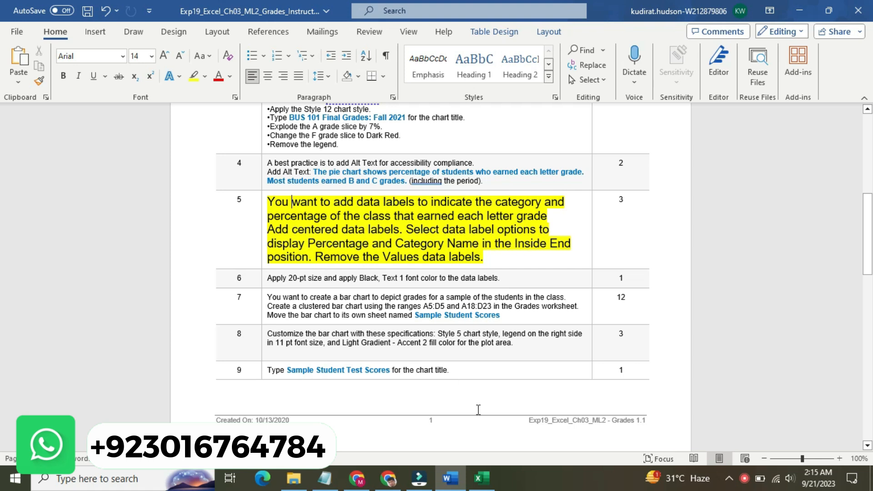
click(482, 477)
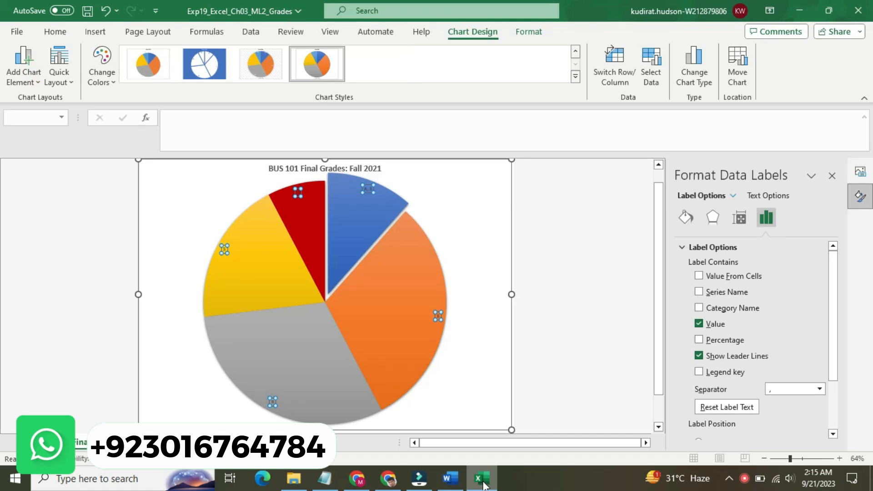
click(699, 308)
click(698, 340)
click(699, 323)
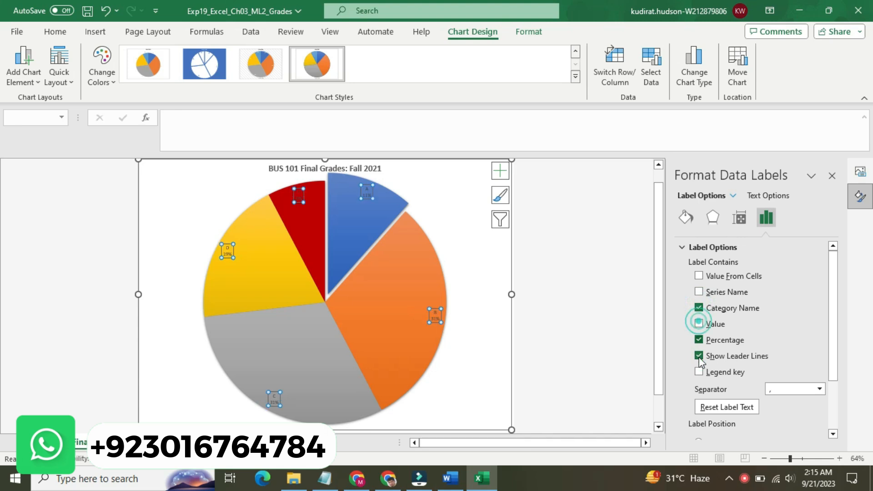
click(699, 357)
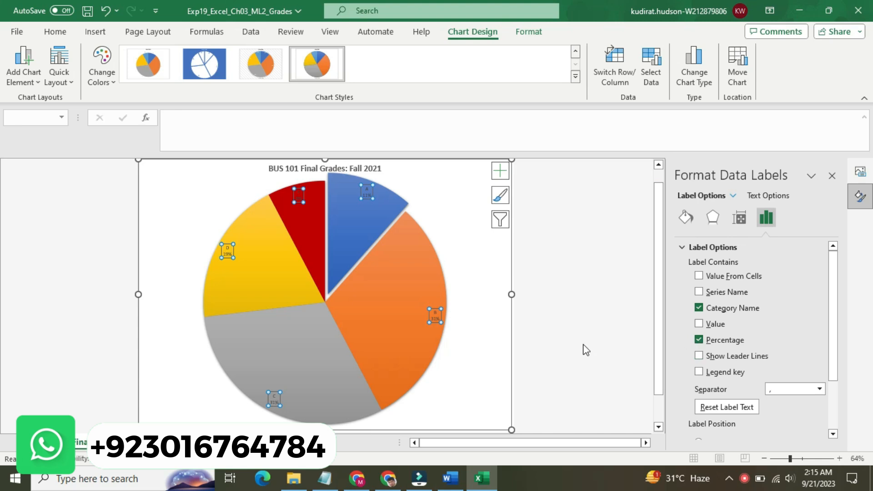
Step: Recheck step 5 in Word and reset the pie chart's data labels in Excel by removing and re-adding them
click(451, 481)
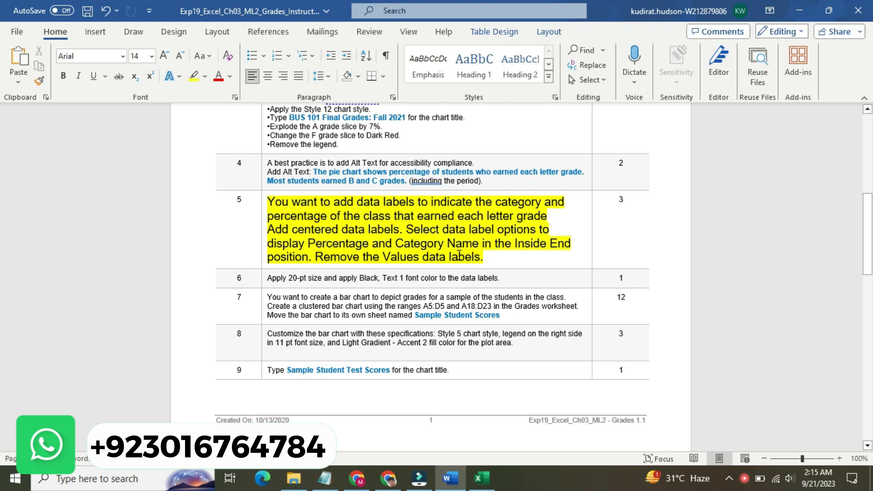
click(482, 477)
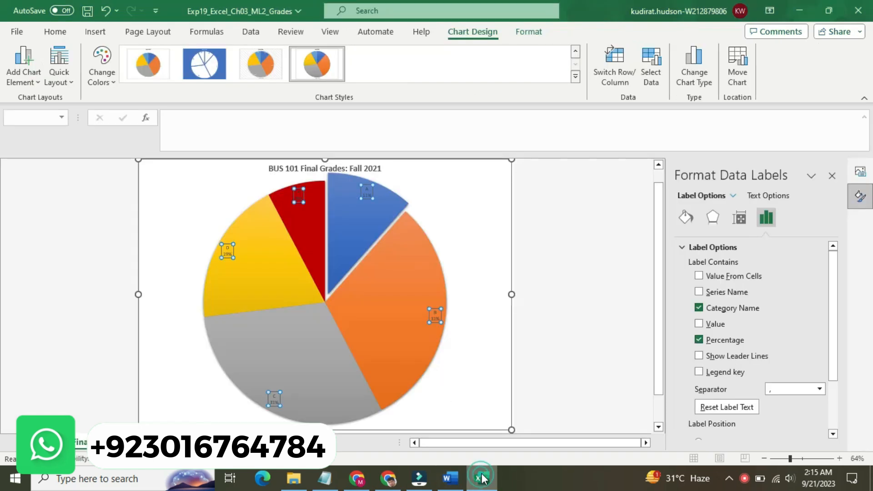
click(500, 171)
click(529, 199)
click(529, 199)
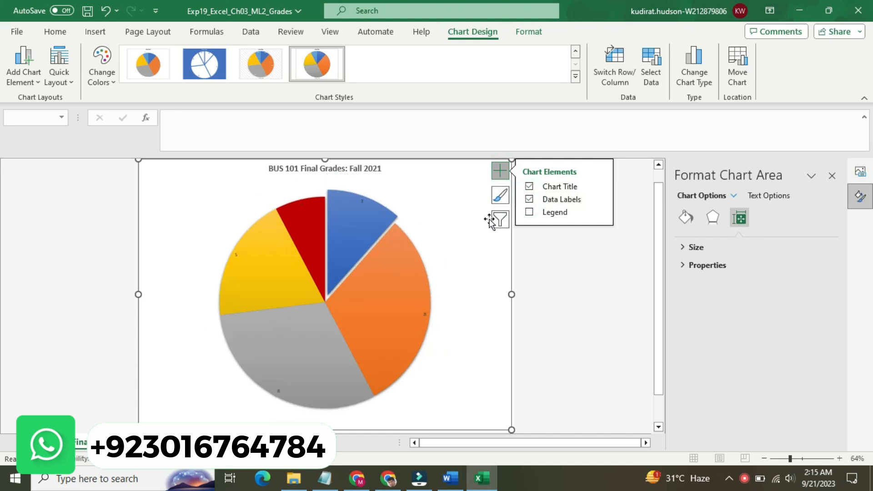
Step: Include Category Name and Percentage in all of the pie chart's data labels
click(362, 200)
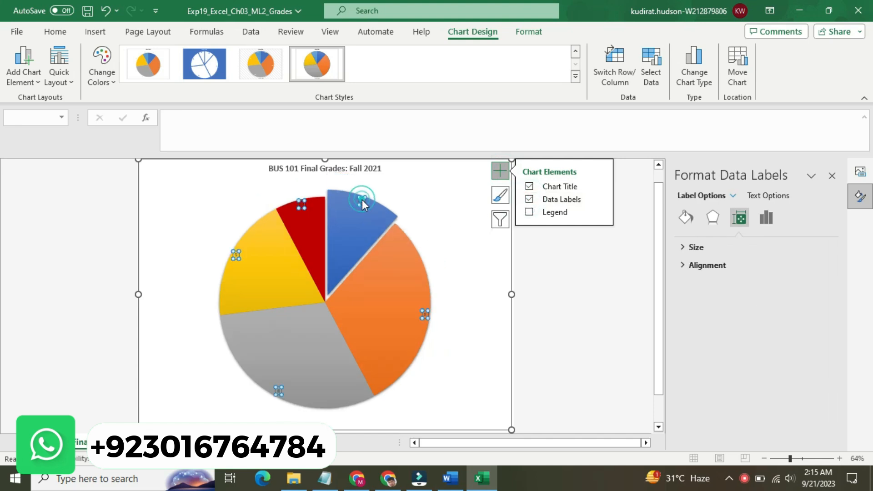
click(694, 248)
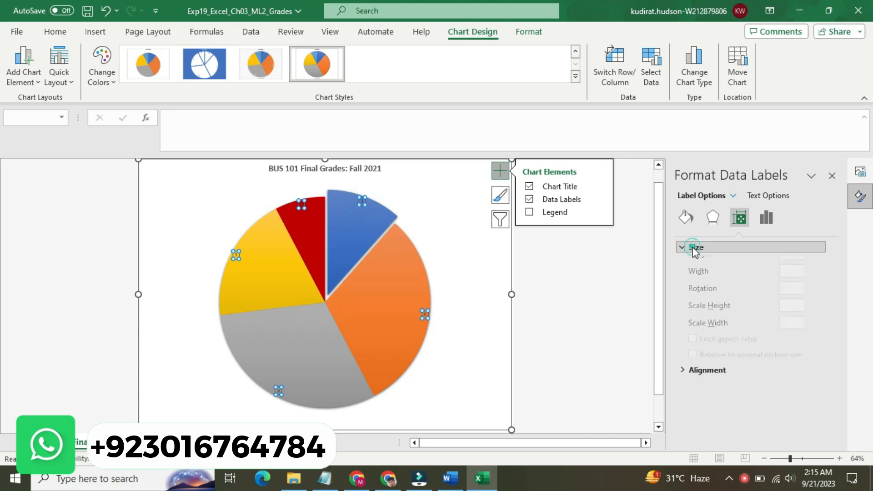
click(694, 248)
click(766, 217)
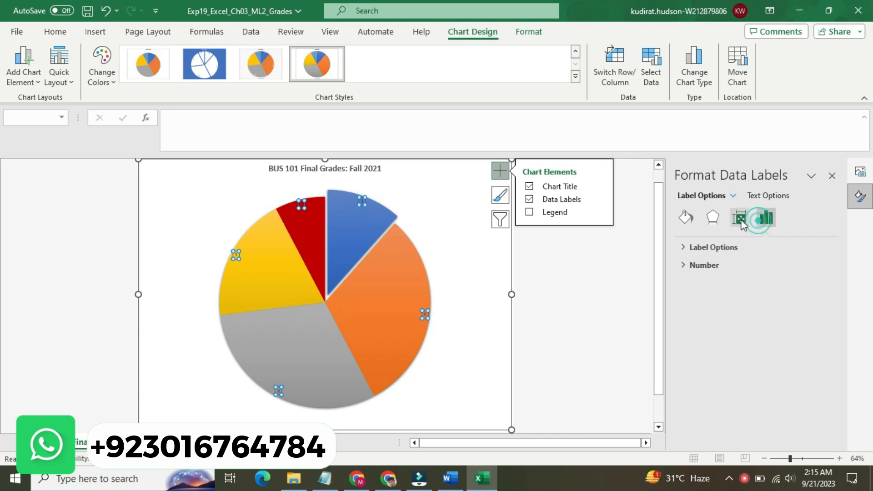
click(687, 219)
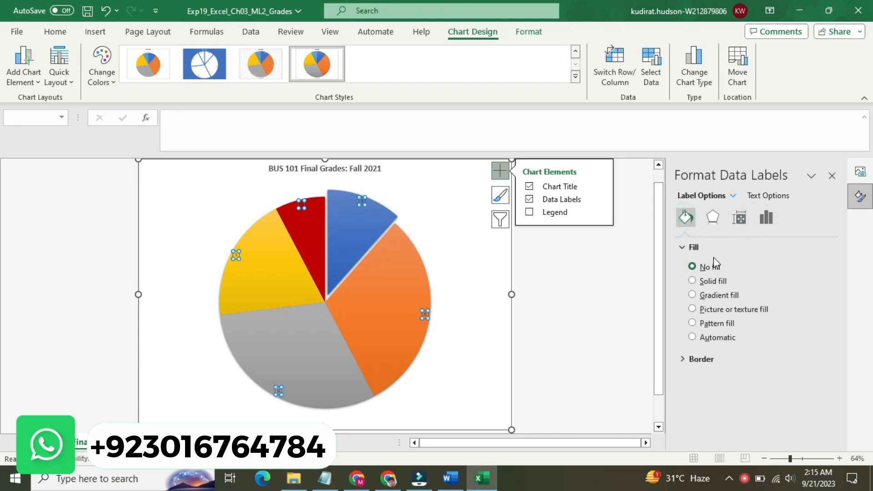
click(768, 218)
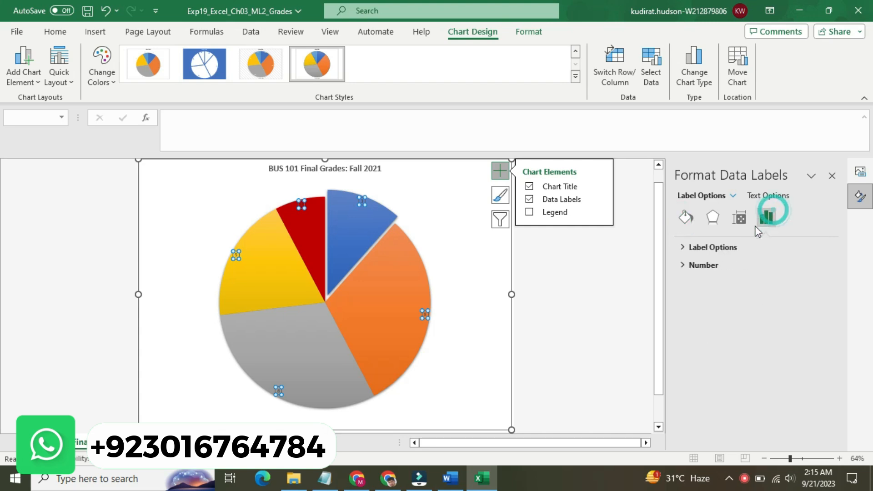
click(715, 248)
click(699, 308)
drag(832, 321, 837, 387)
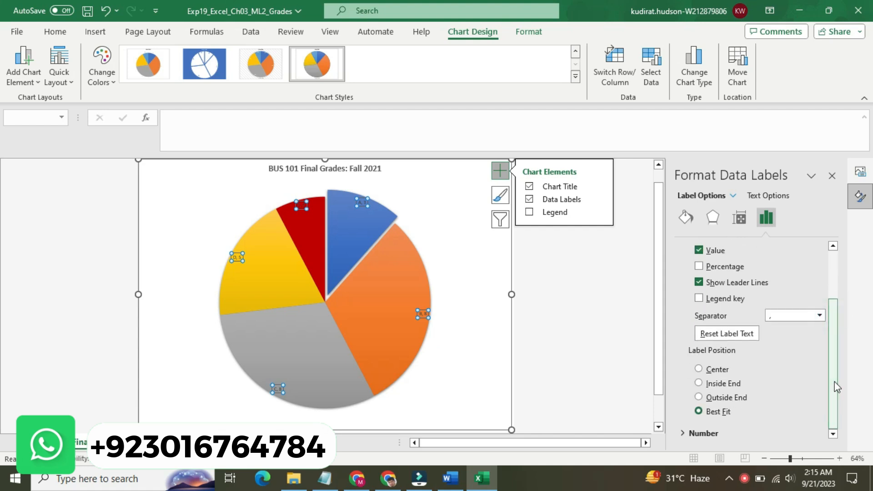
click(698, 267)
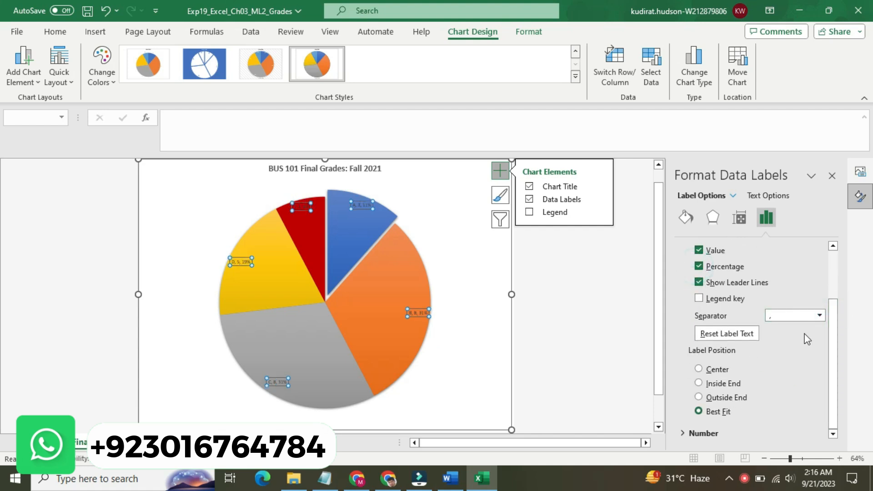
drag(833, 334, 838, 284)
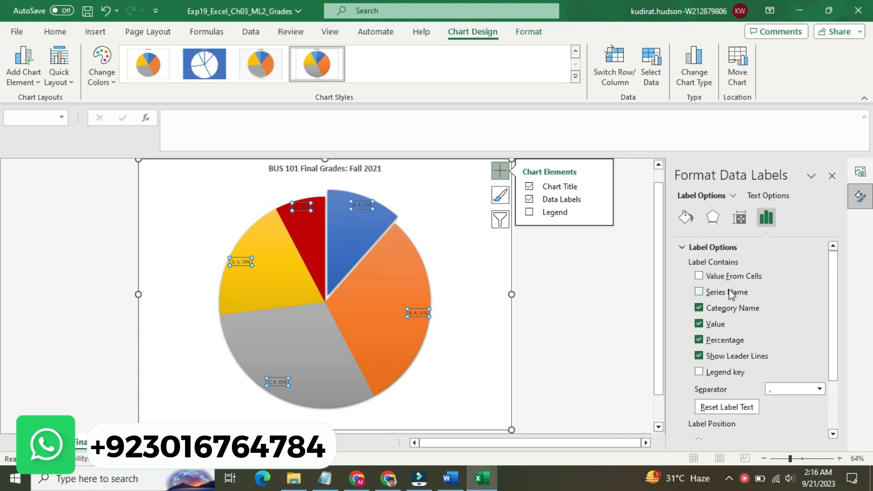
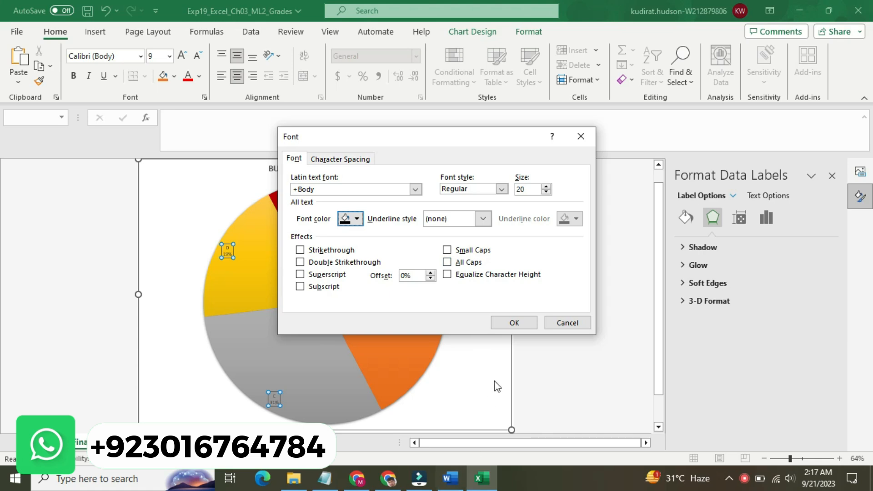
Step: Check step 6 in Word and apply the Regular 20-pt Black, Text 1 font settings to the pie chart's data labels in Excel
click(501, 190)
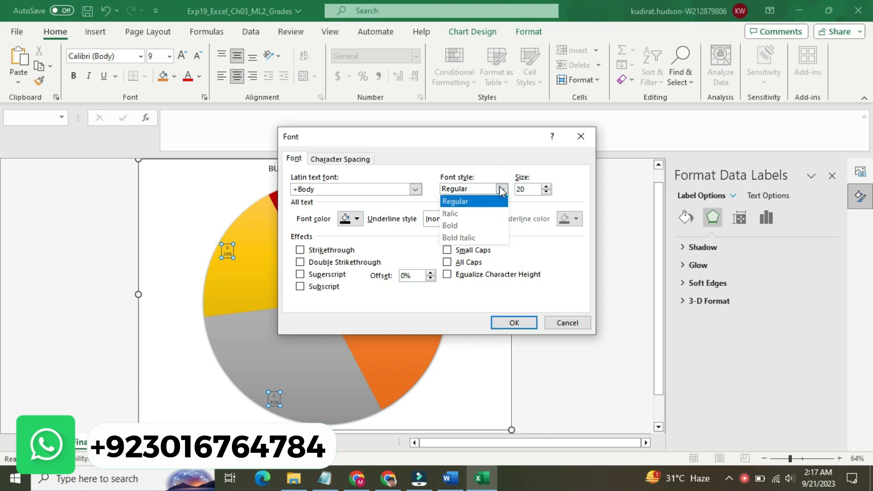
click(500, 188)
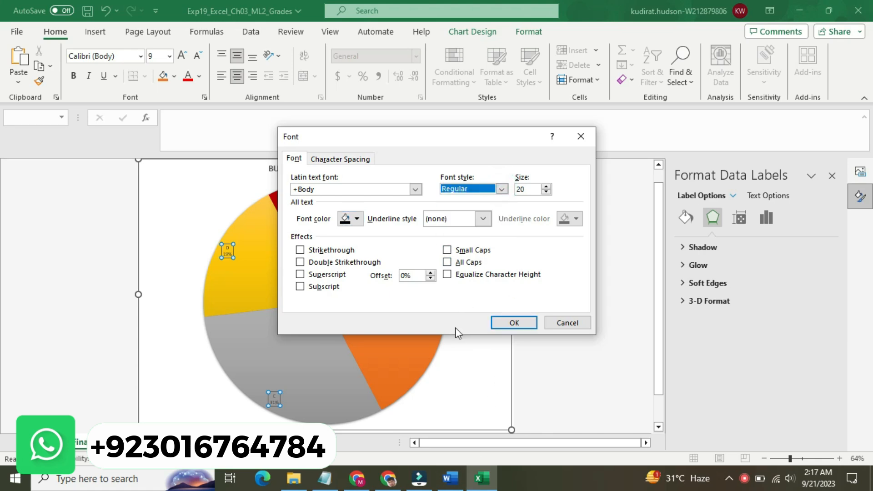
click(447, 482)
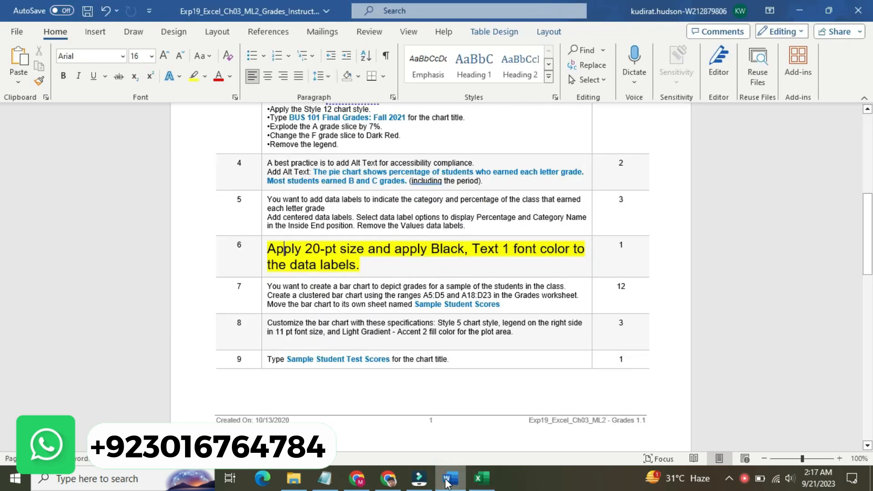
click(481, 478)
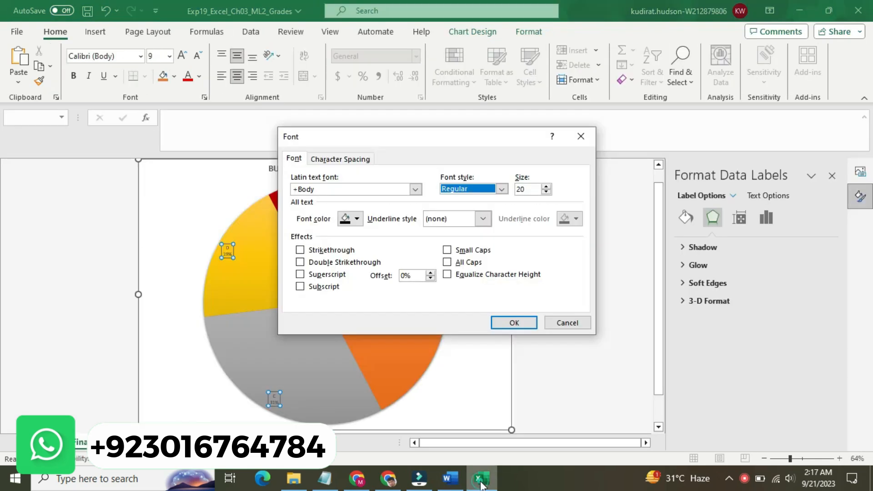
click(507, 324)
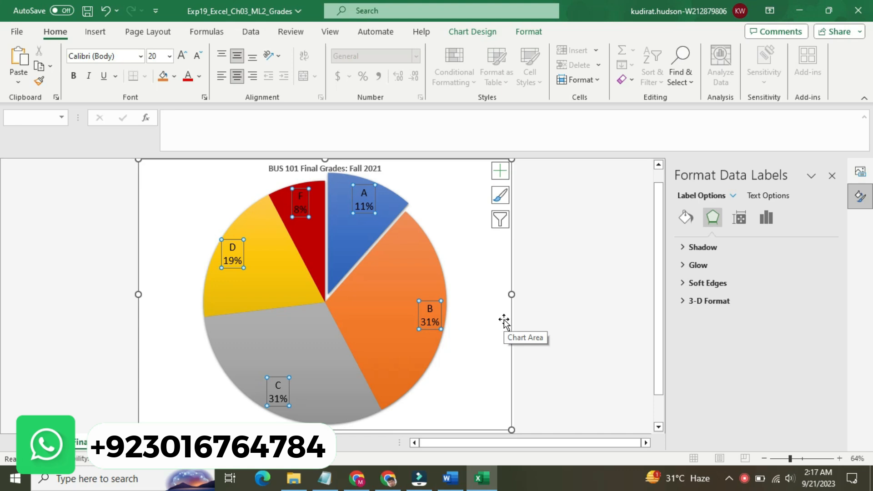
click(482, 260)
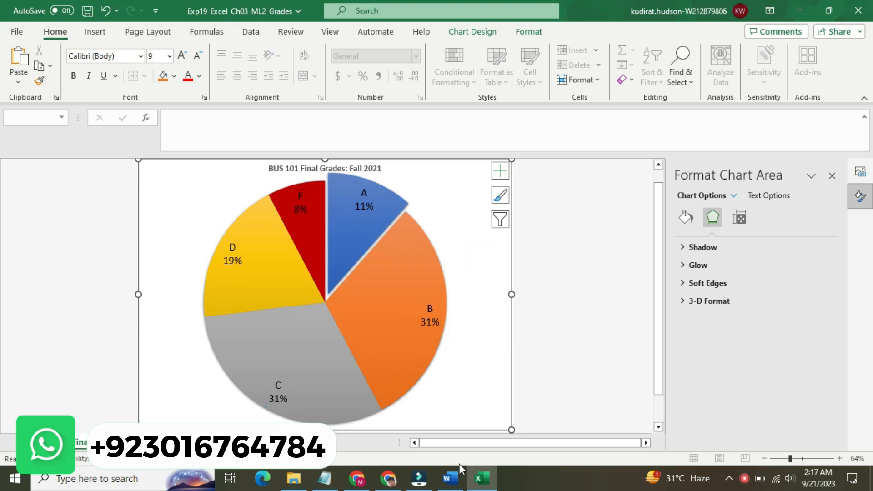
Step: In Word, reset the completed step 6 instruction to 9 pt and remove its yellow highlighting
click(450, 478)
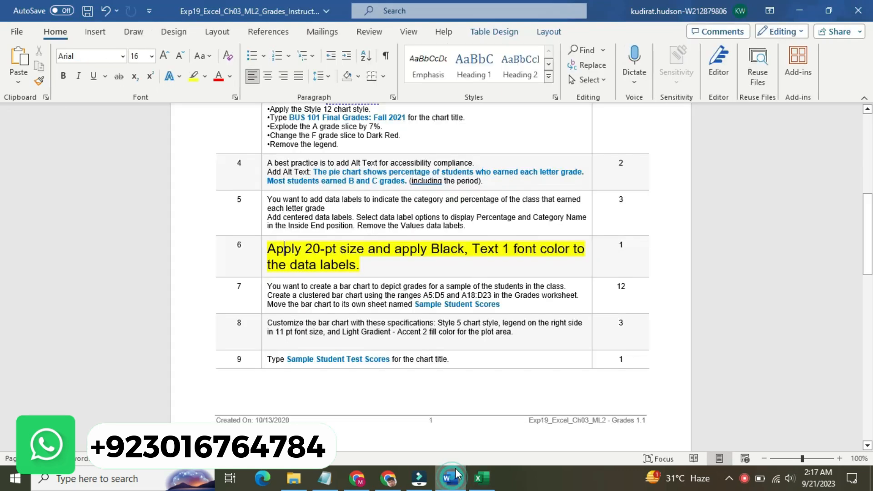
click(262, 252)
click(337, 209)
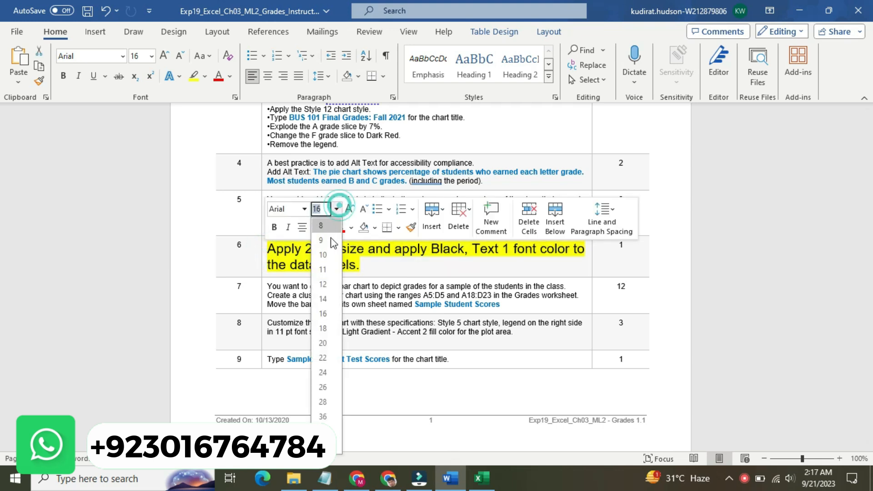
click(329, 232)
click(339, 306)
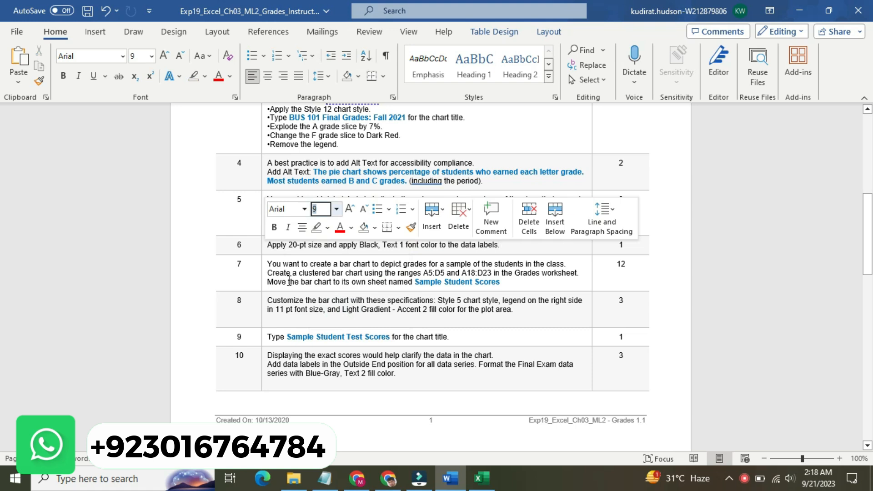
Step: Enlarge the step 7 instruction text to 14 pt and highlight it in yellow
click(263, 272)
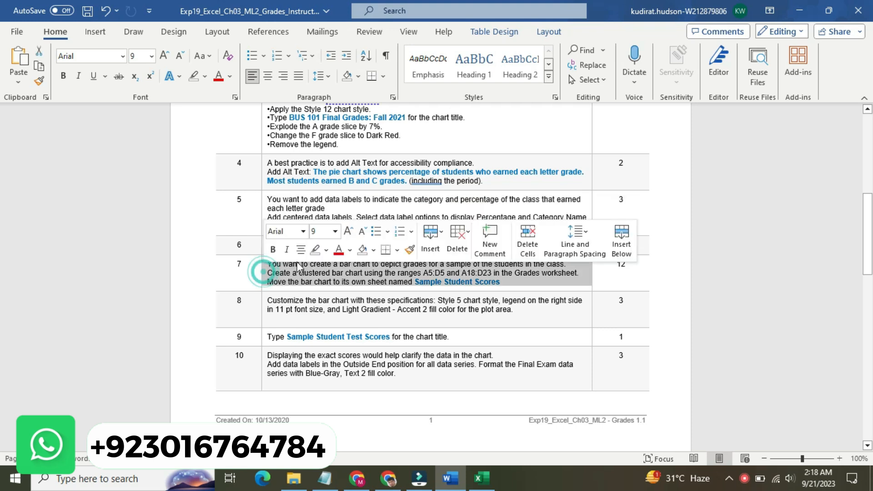
click(335, 231)
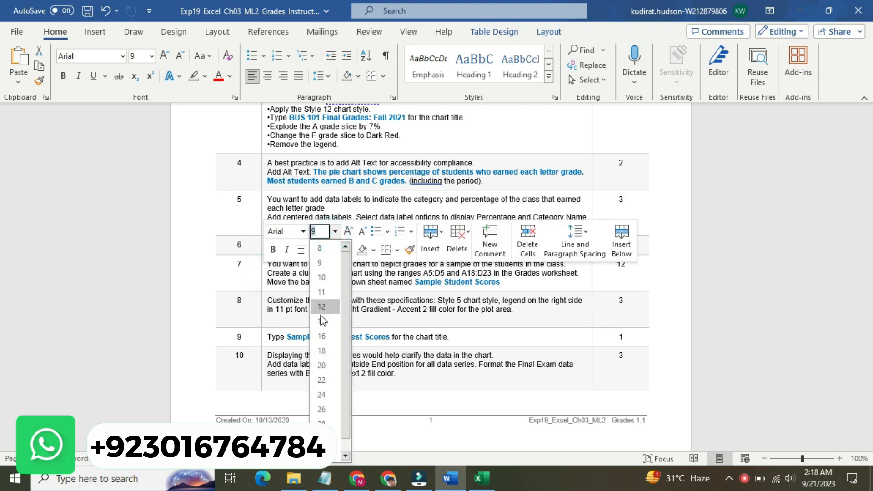
click(321, 321)
click(326, 250)
click(314, 269)
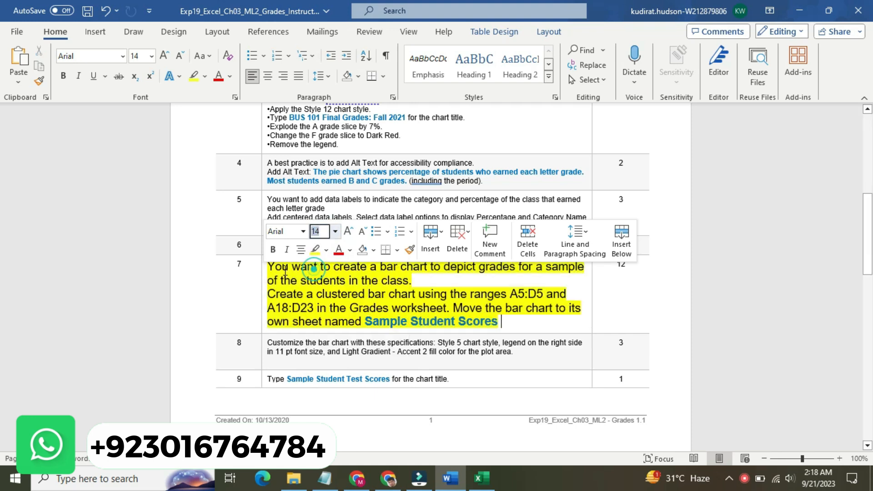
click(282, 269)
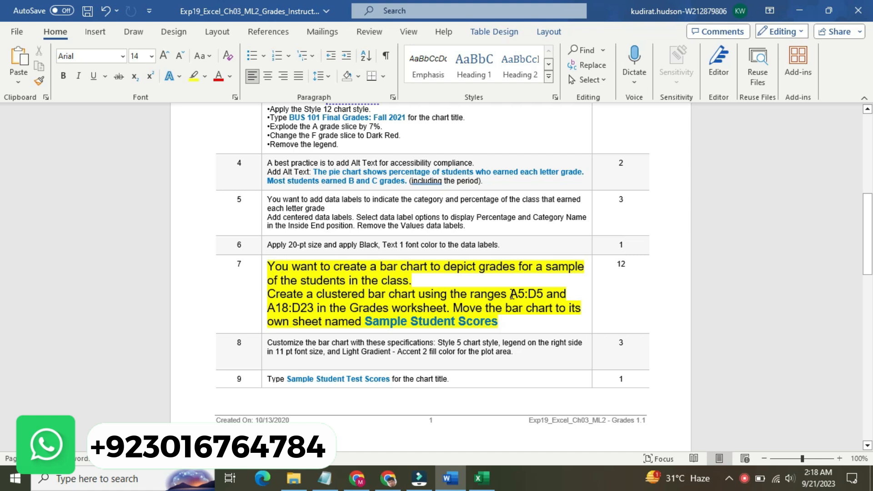
Step: Check the step 7 ranges in Word and select A5:D5 together with A18:D23 on Excel's Grades worksheet
drag(510, 294, 543, 295)
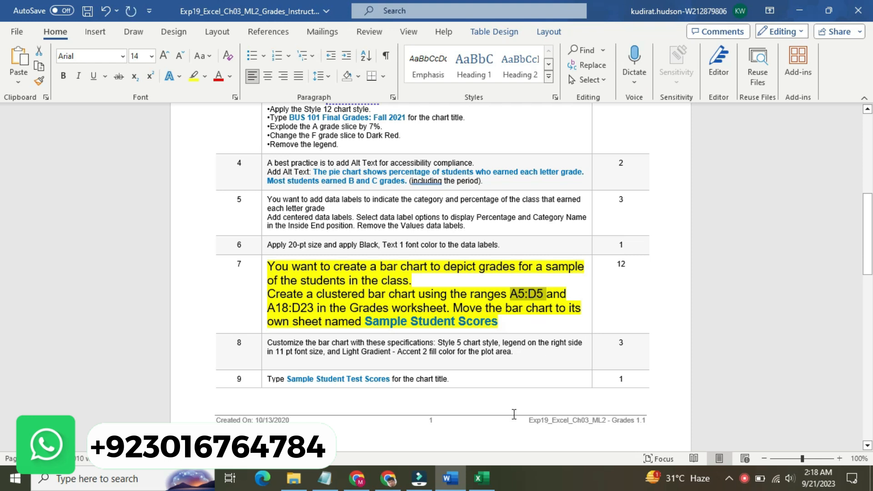
click(486, 478)
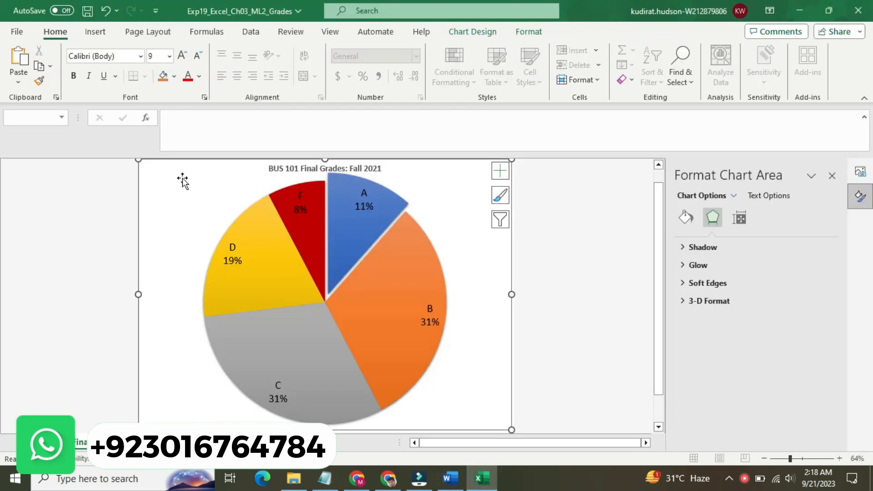
click(145, 442)
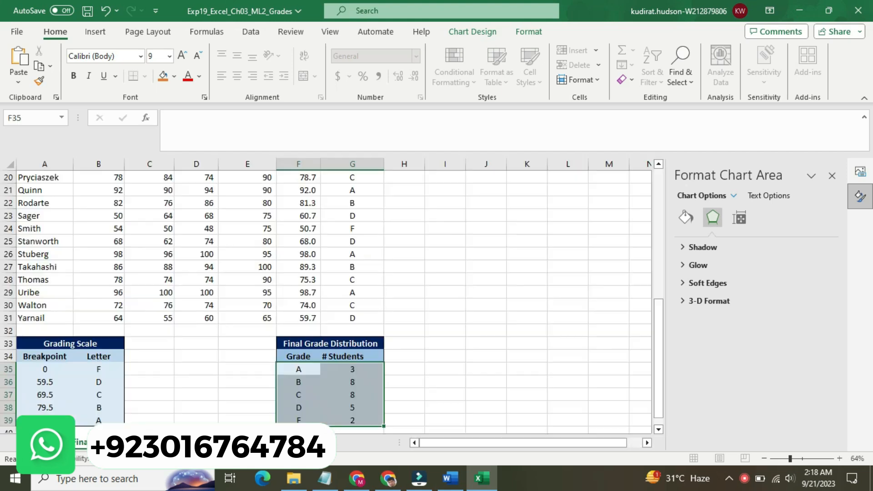
click(39, 118)
text(A5:D5)
key(Return)
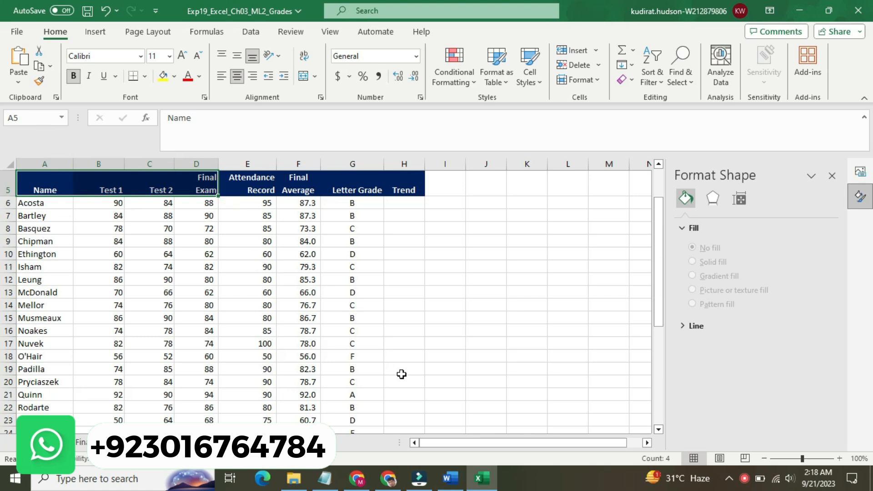
click(460, 485)
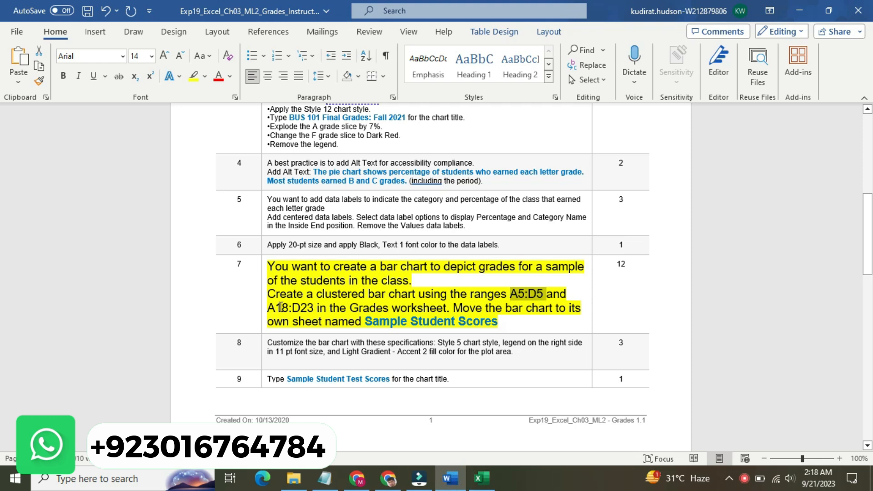
click(481, 478)
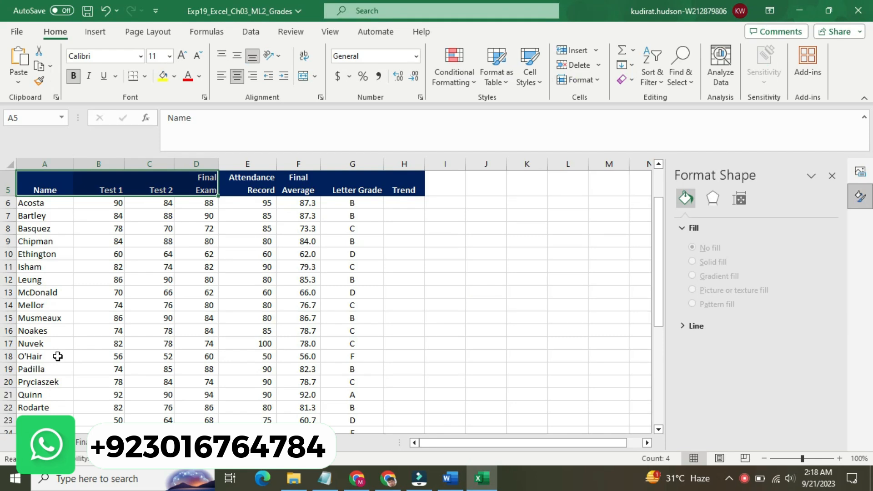
drag(52, 356, 195, 418)
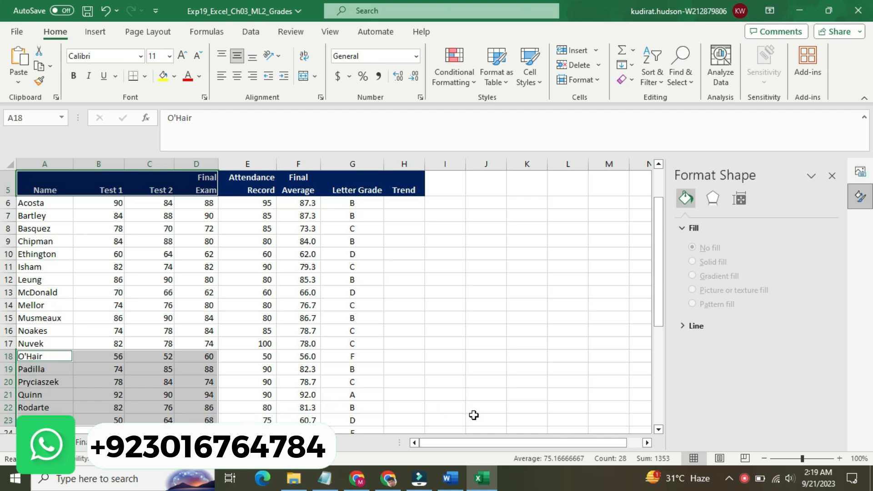
Step: Recheck step 7 in Word and insert a Clustered Bar chart from the selected ranges in Excel
click(455, 479)
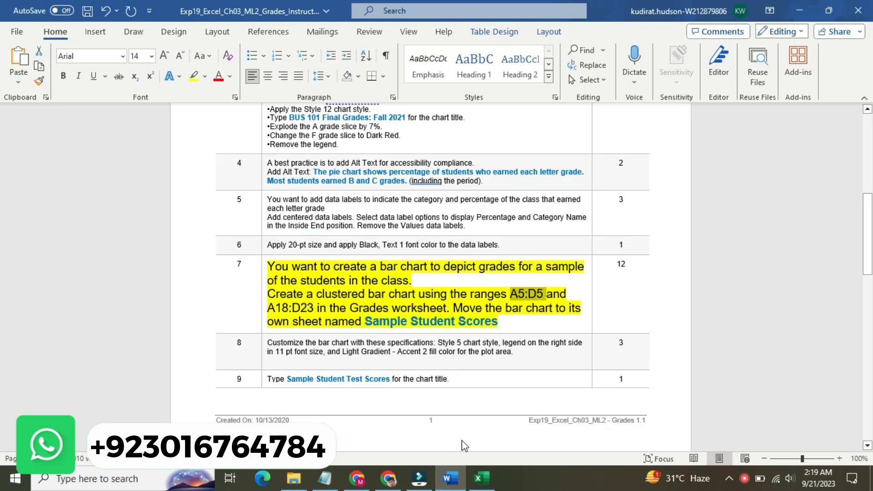
click(482, 478)
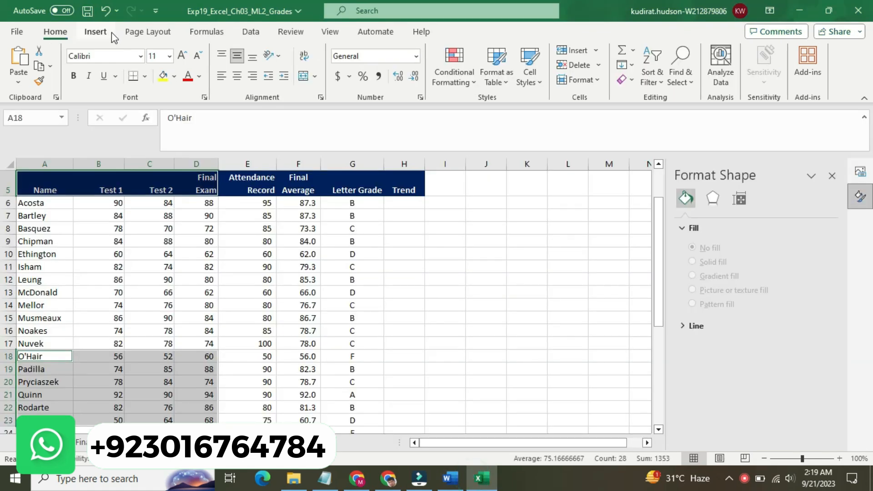
click(95, 31)
click(198, 60)
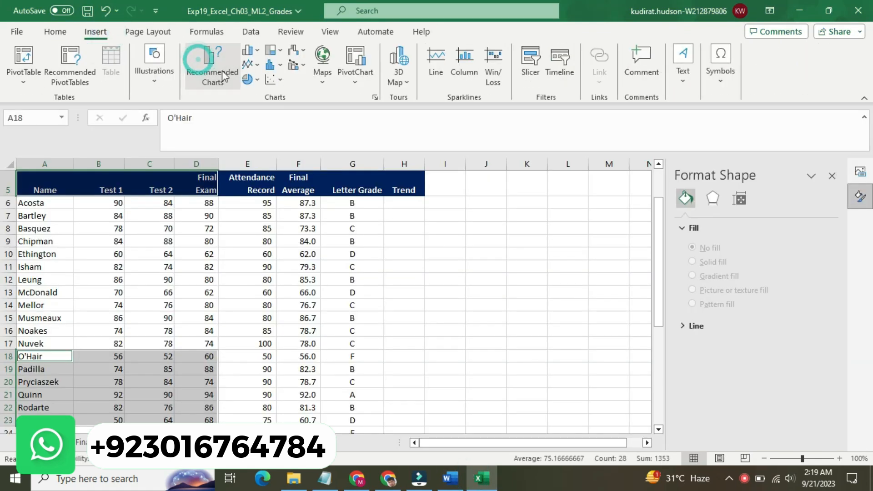
click(334, 72)
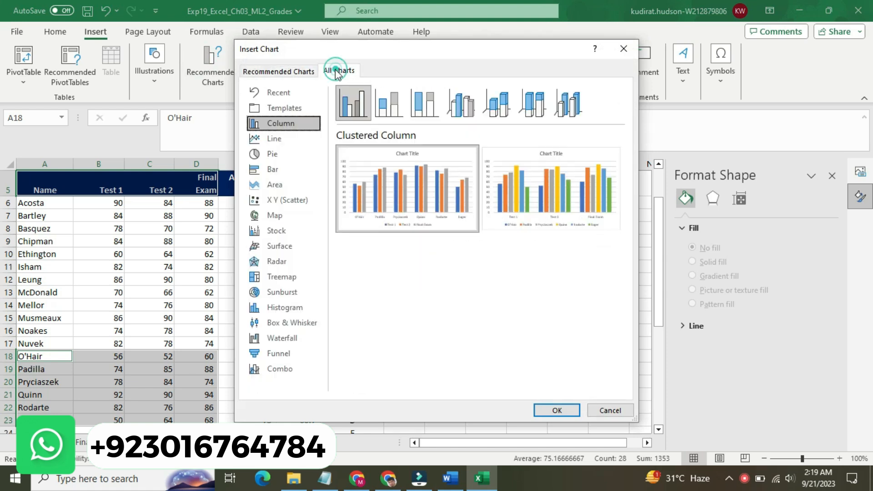
click(283, 168)
mouse_move(388, 159)
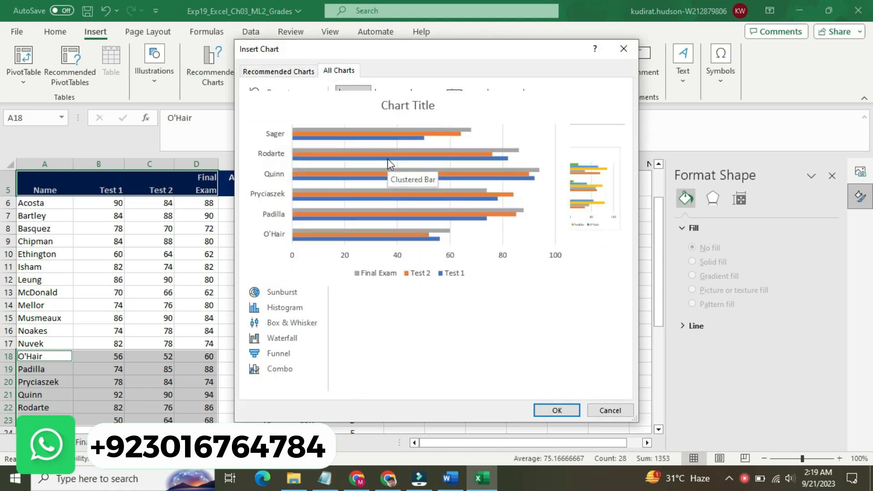
click(552, 409)
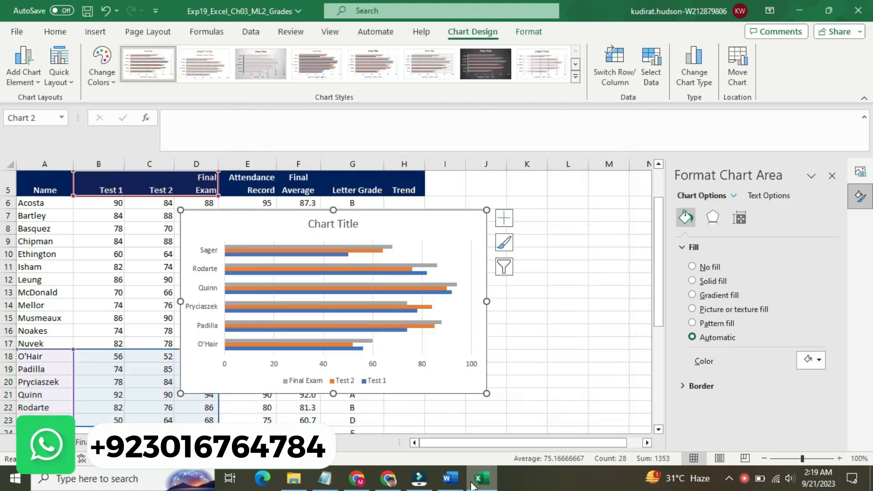
Step: Check the required sheet name in Word and move the bar chart in Excel to a new sheet named Sample Student Scores
click(450, 478)
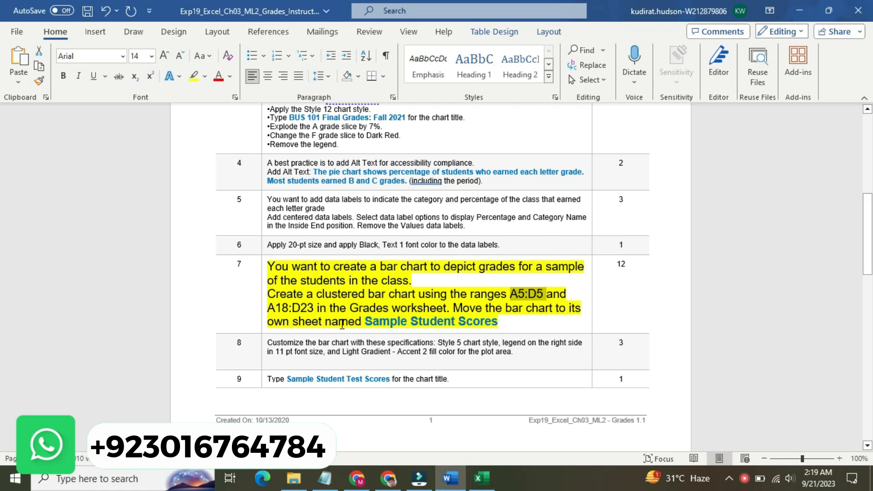
drag(367, 321, 473, 326)
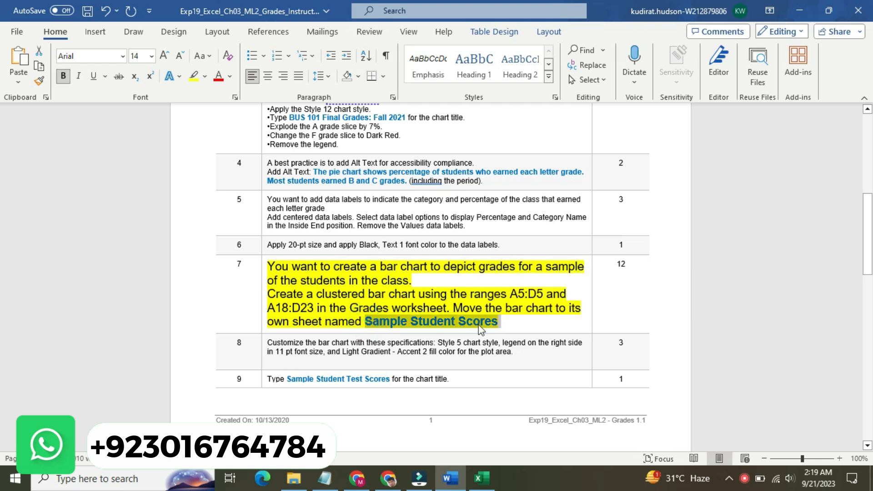
click(482, 478)
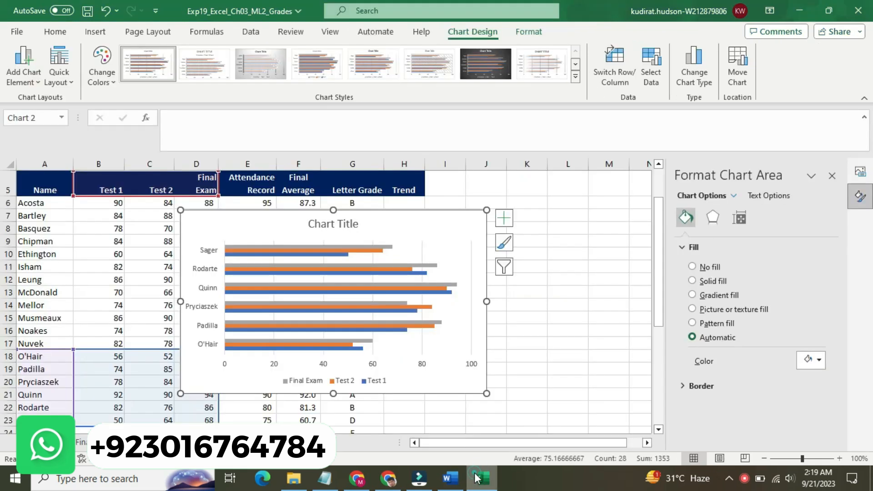
right_click(424, 221)
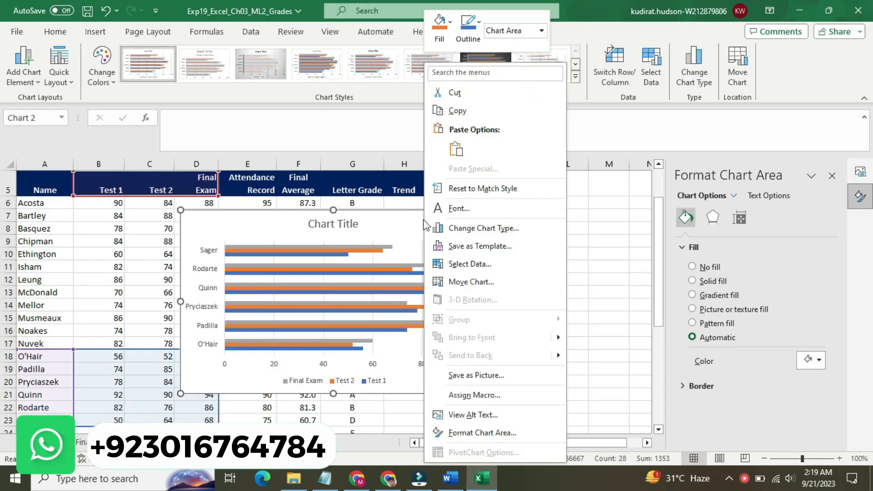
click(469, 282)
click(488, 262)
click(486, 261)
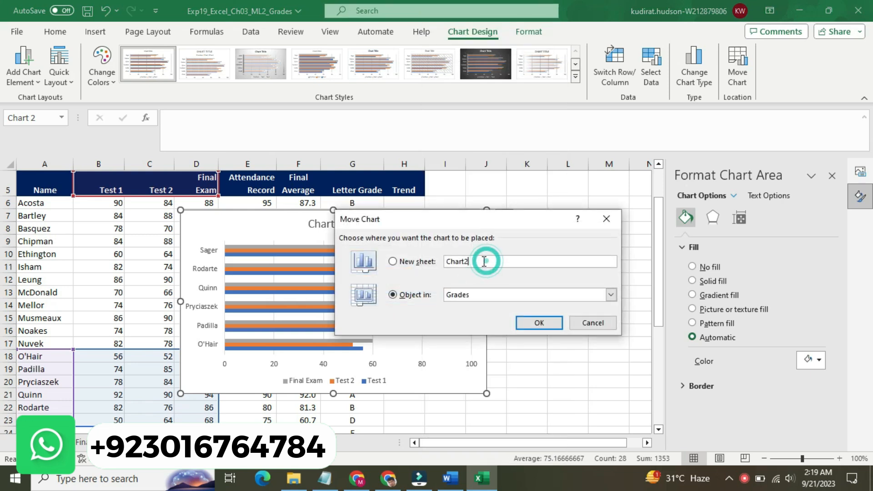
click(393, 262)
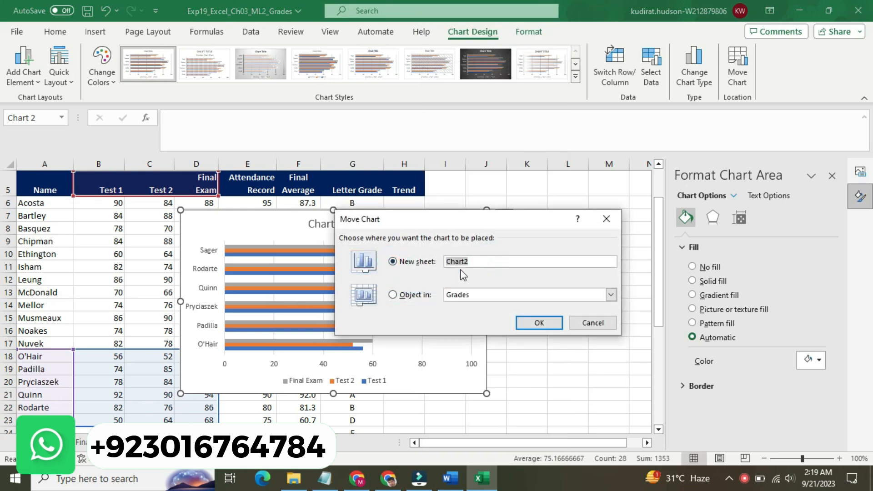
text(Sample Student Scores)
click(543, 324)
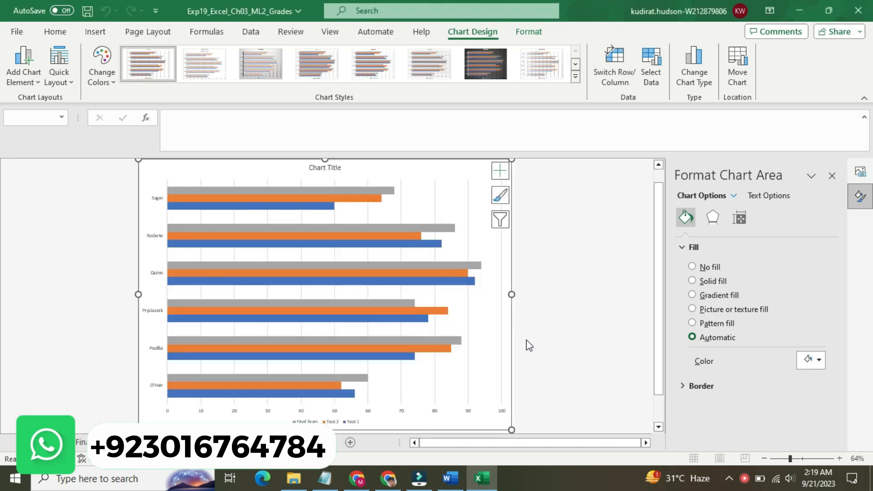
Step: Return to the Word instructions, reset the step 7 text to 9 pt and remove its yellow highlight
click(456, 481)
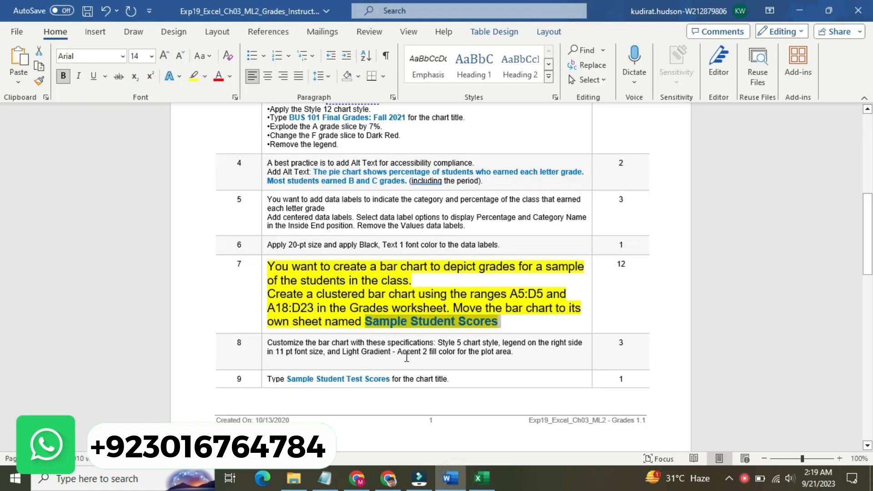
click(261, 287)
click(335, 243)
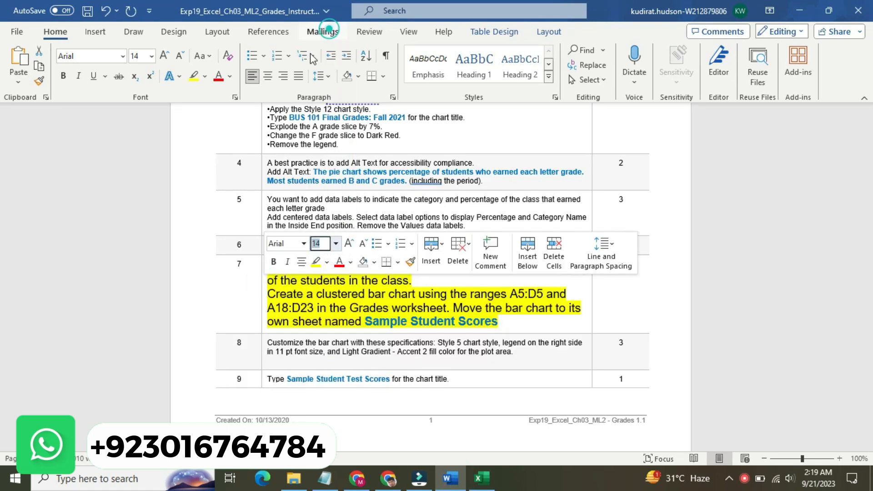
click(321, 24)
click(204, 76)
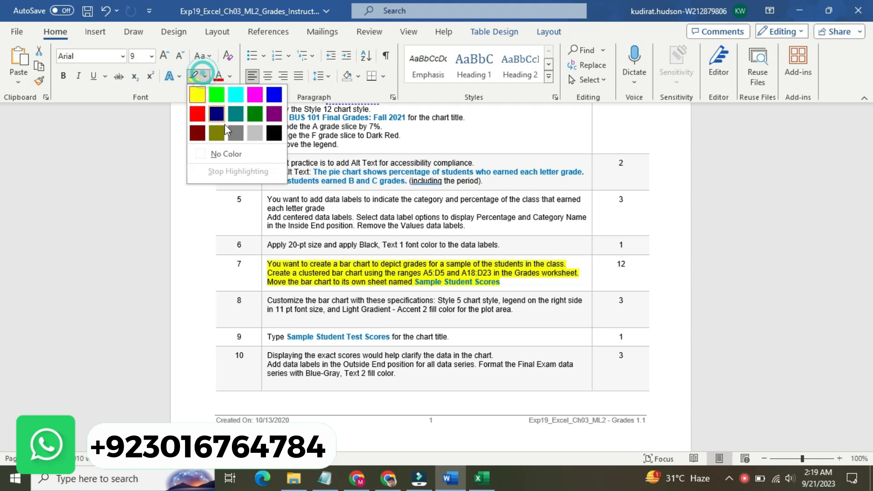
click(225, 152)
Step: Enlarge the step 8 instruction text to 12 pt and highlight it in yellow
drag(871, 229, 868, 245)
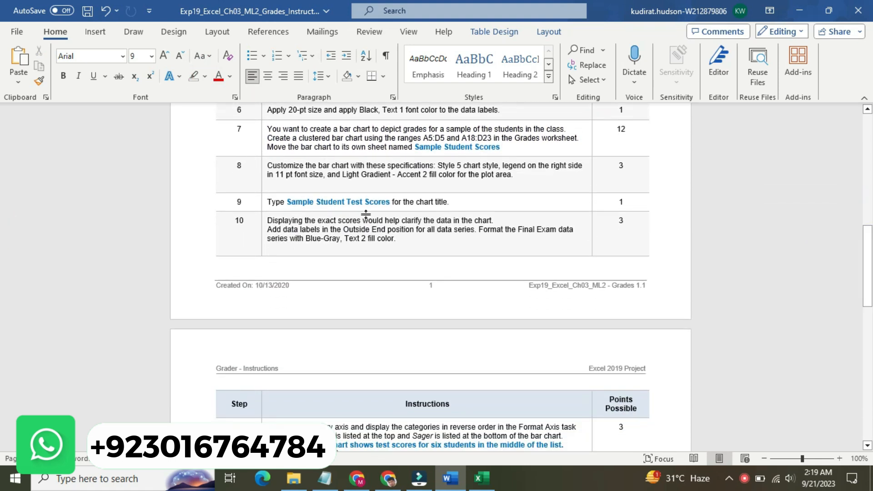
click(261, 166)
click(335, 123)
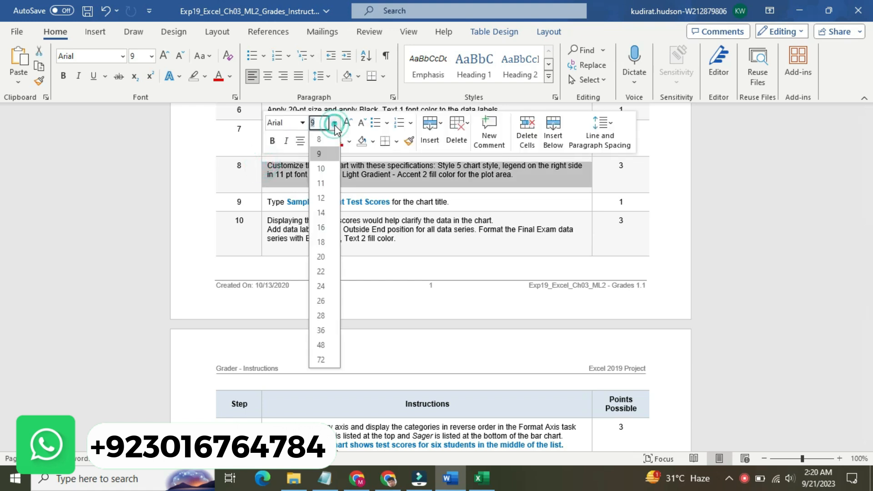
click(329, 203)
click(326, 141)
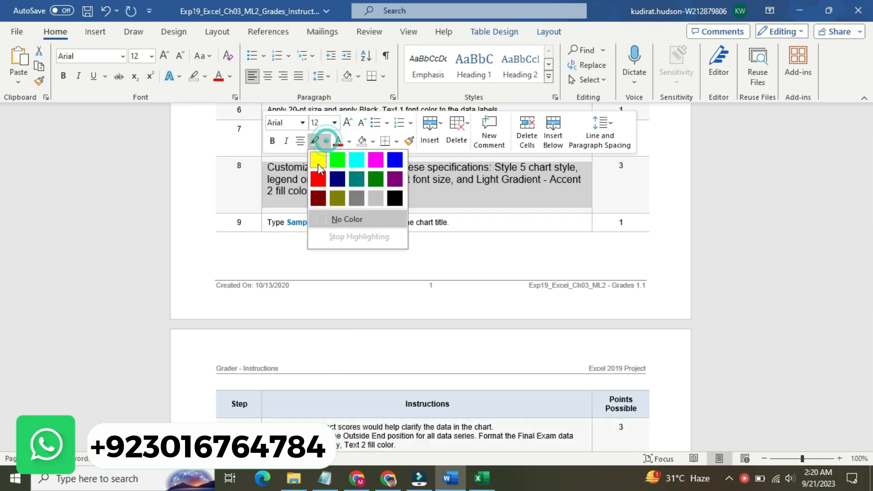
click(318, 160)
click(295, 166)
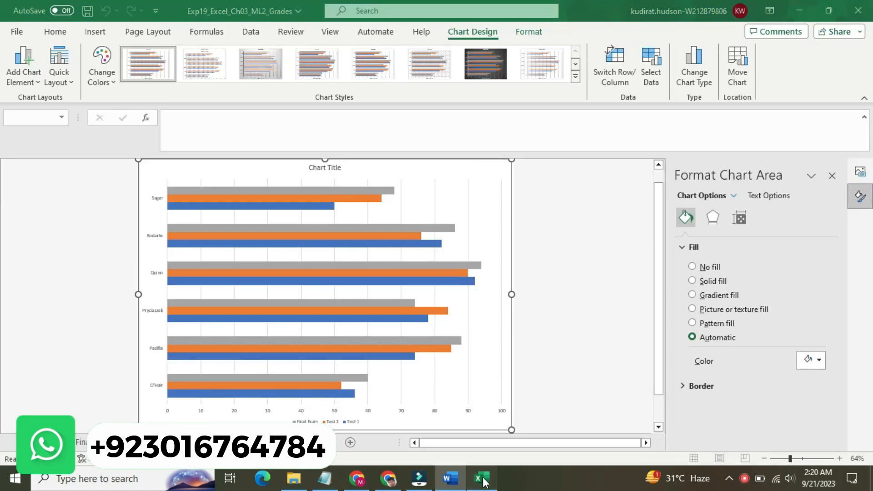
Step: Switch to Excel and apply the Style 5 chart style to the bar chart
click(482, 478)
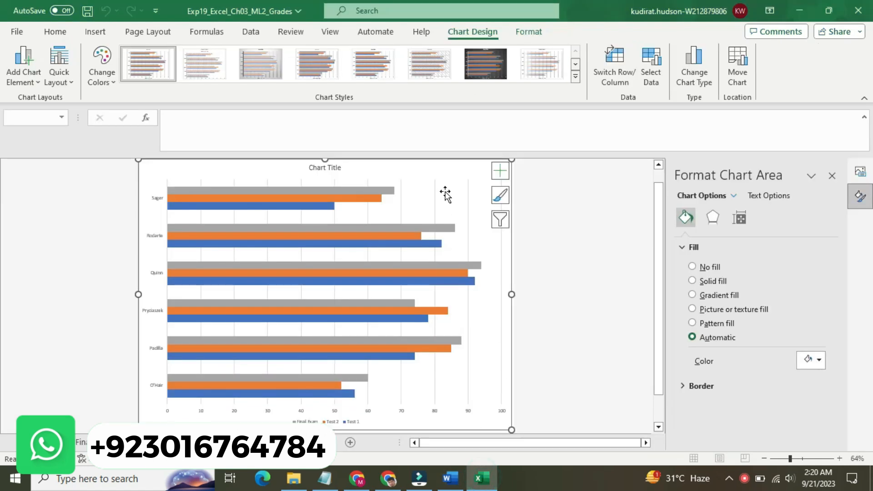
click(575, 75)
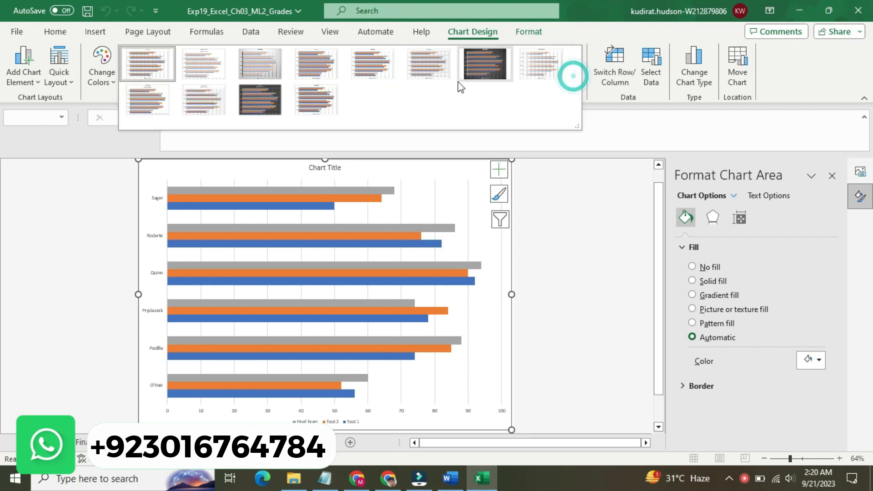
click(371, 72)
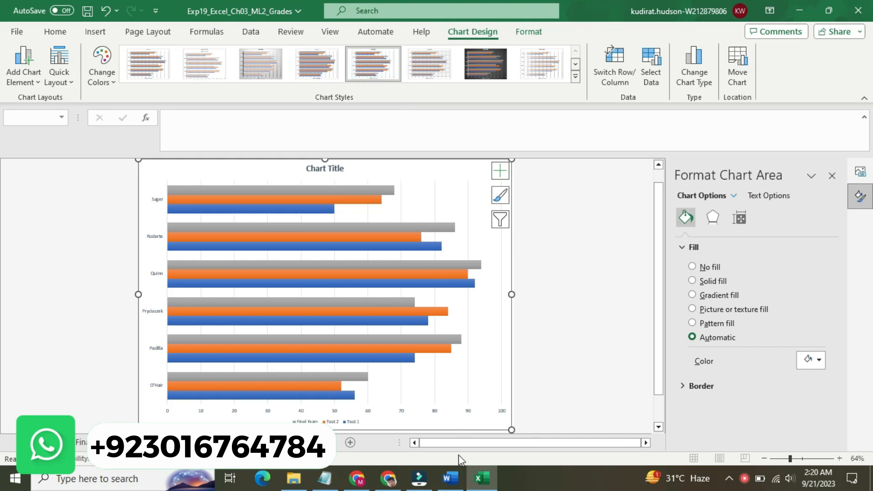
Step: Check step 8 in Word and place the bar chart's legend on the right side in Excel
click(450, 477)
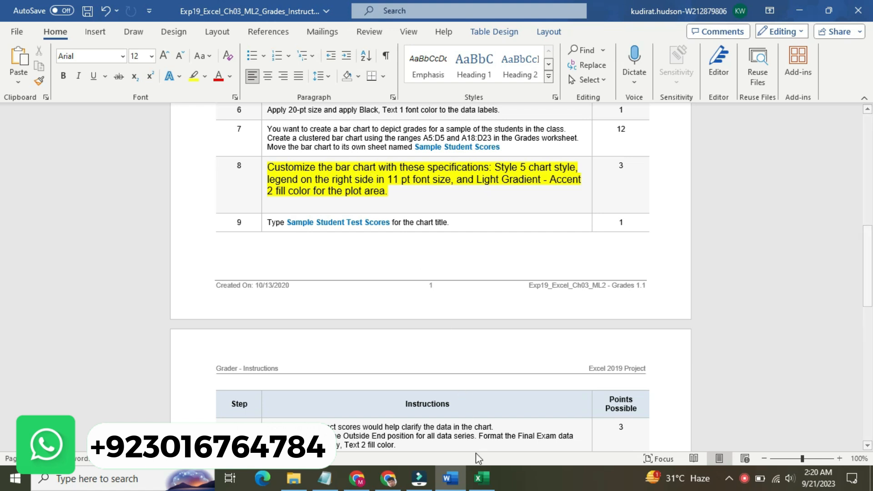
click(480, 479)
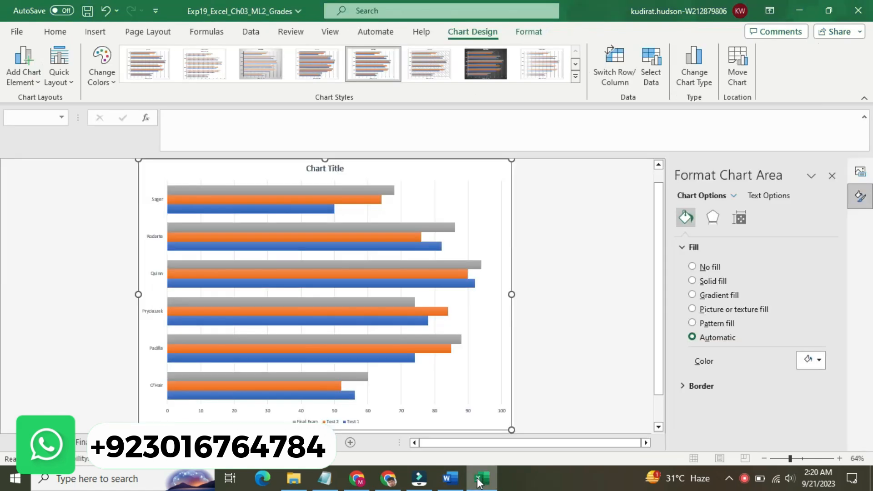
click(380, 191)
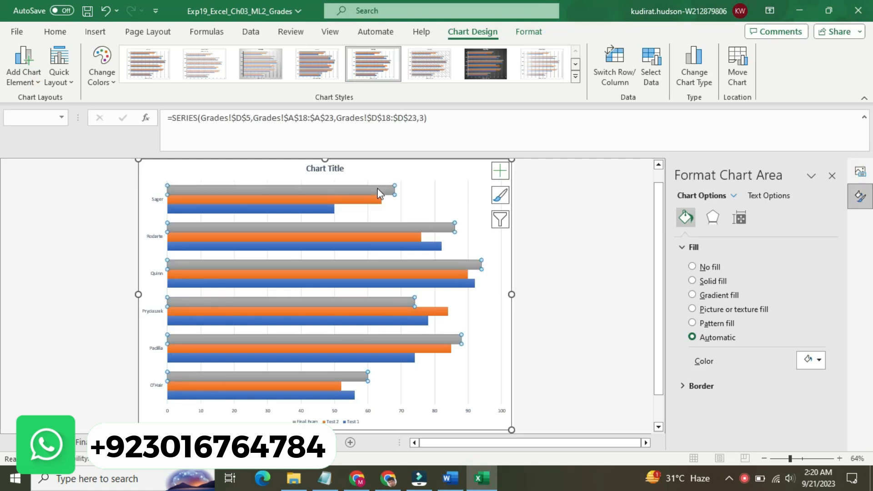
click(460, 169)
click(497, 176)
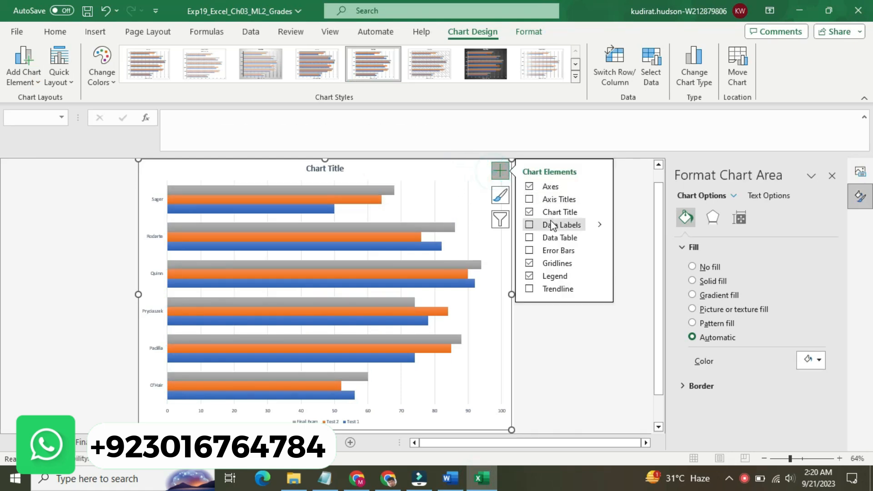
click(596, 277)
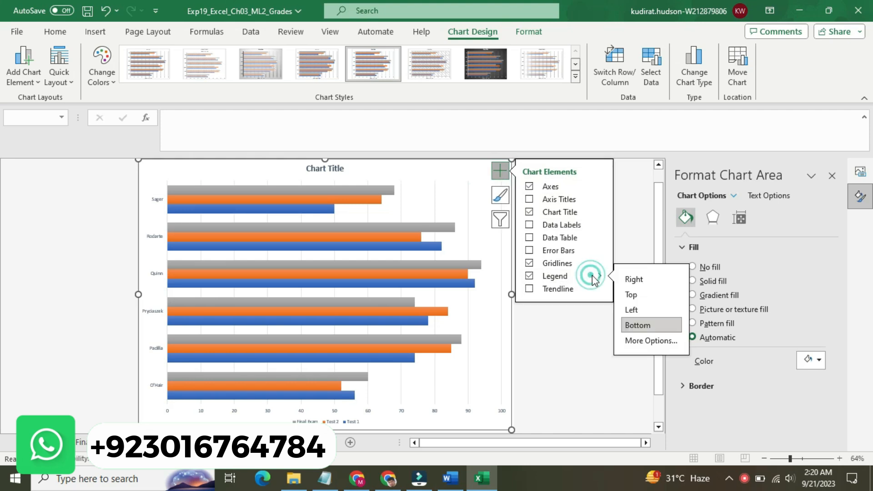
click(635, 311)
click(639, 280)
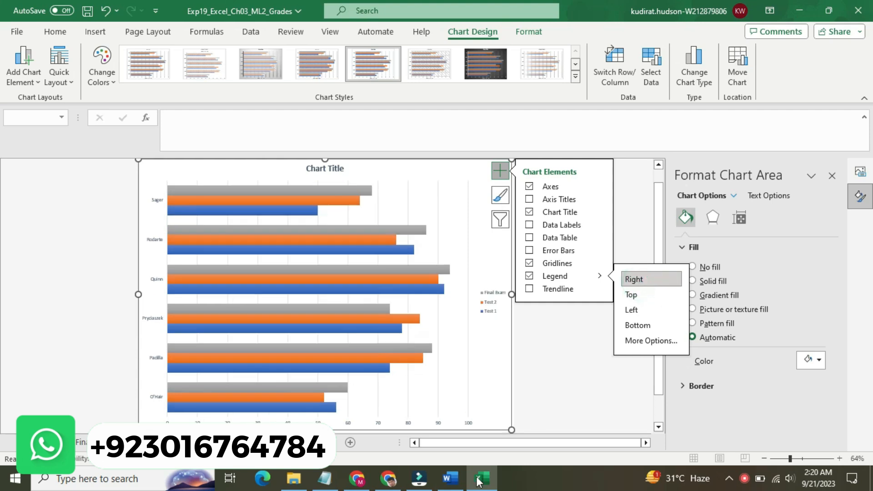
Step: Recheck step 8 in Word and look through the Final Exam series' border, series and effects formatting options in Excel
click(450, 478)
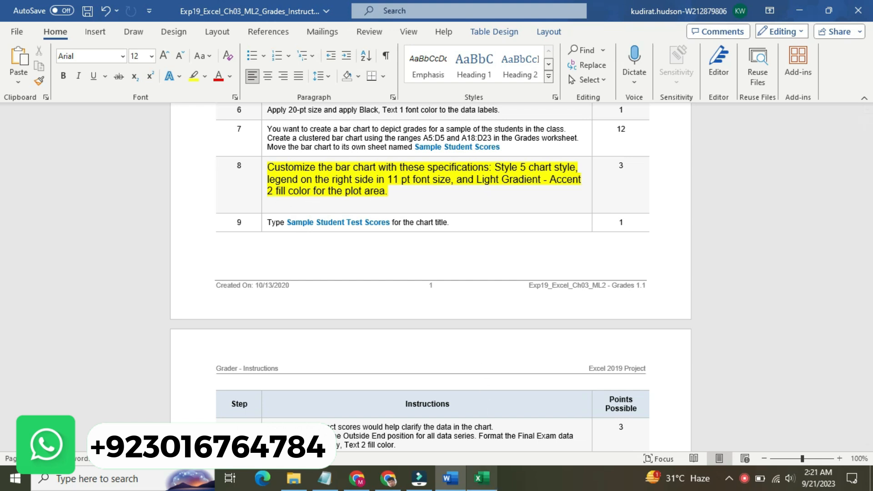
click(481, 478)
click(408, 268)
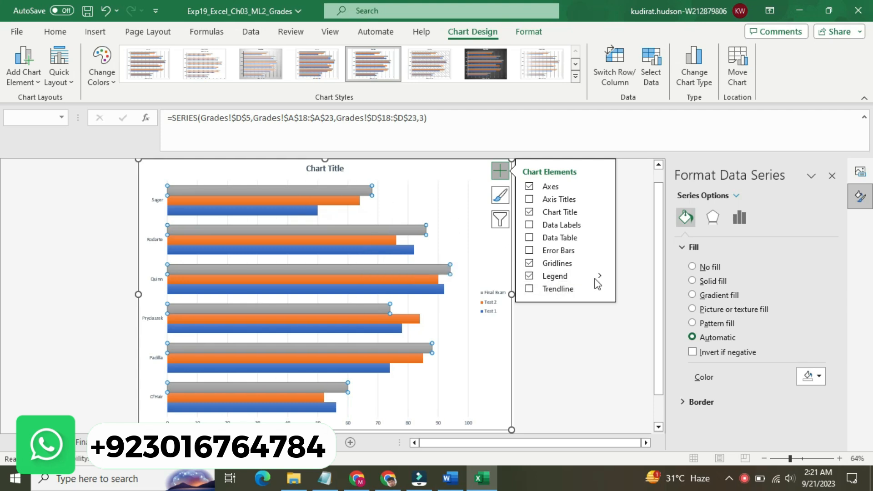
click(703, 400)
drag(830, 293, 833, 397)
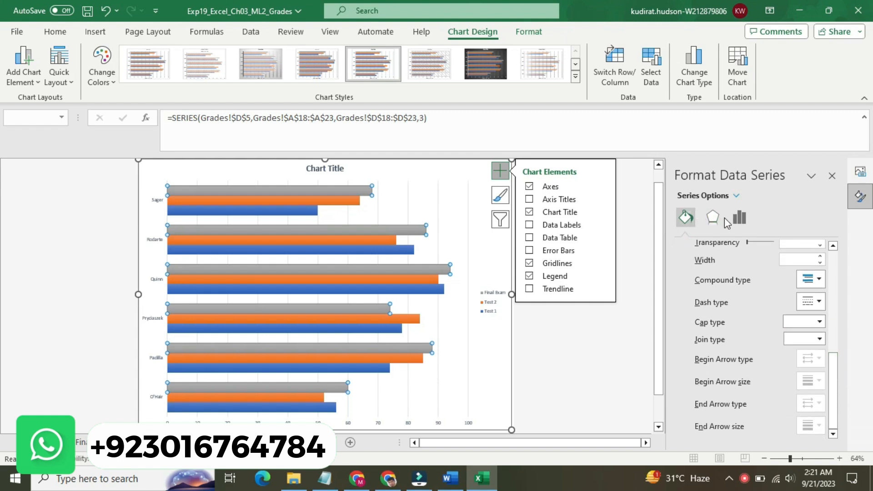
click(739, 217)
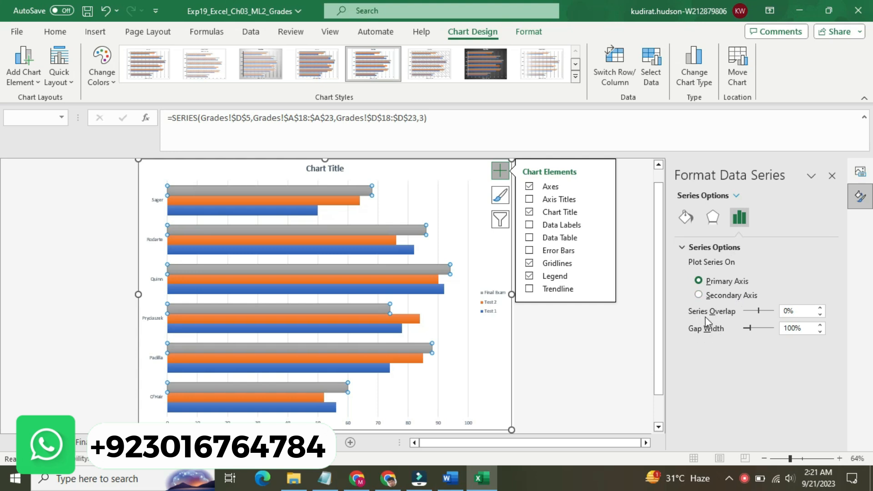
click(682, 245)
click(711, 218)
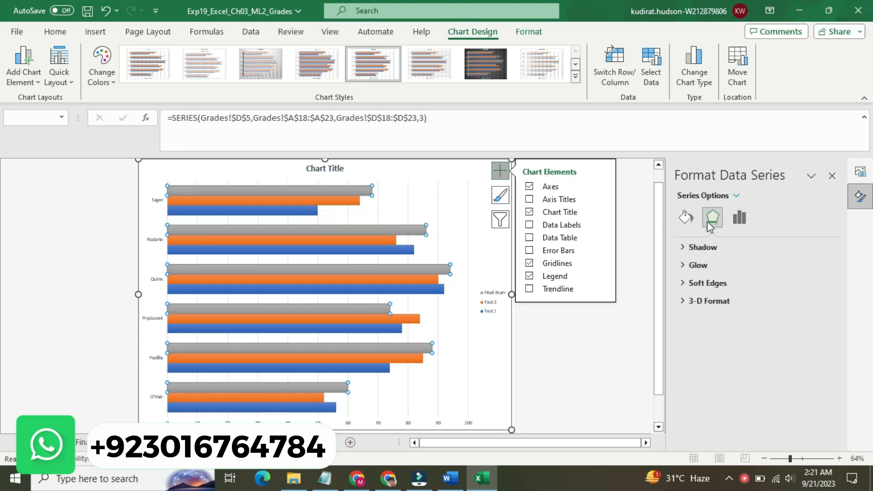
click(697, 249)
click(698, 249)
click(697, 249)
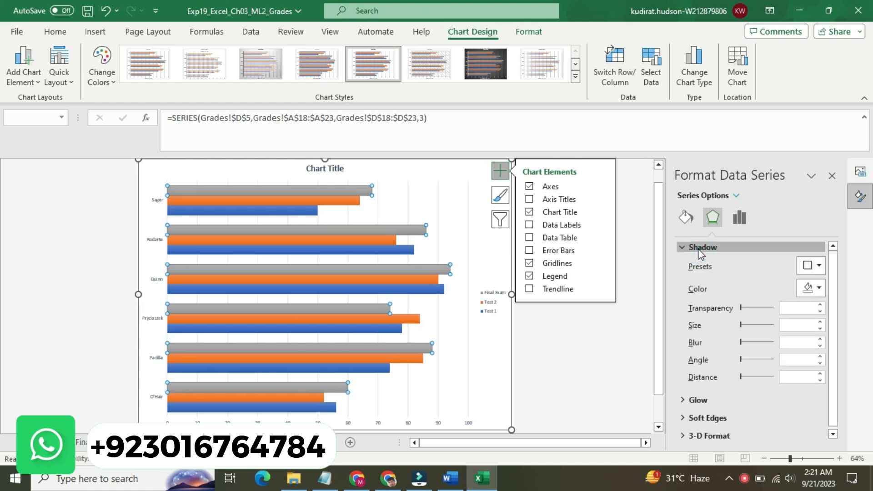
click(697, 250)
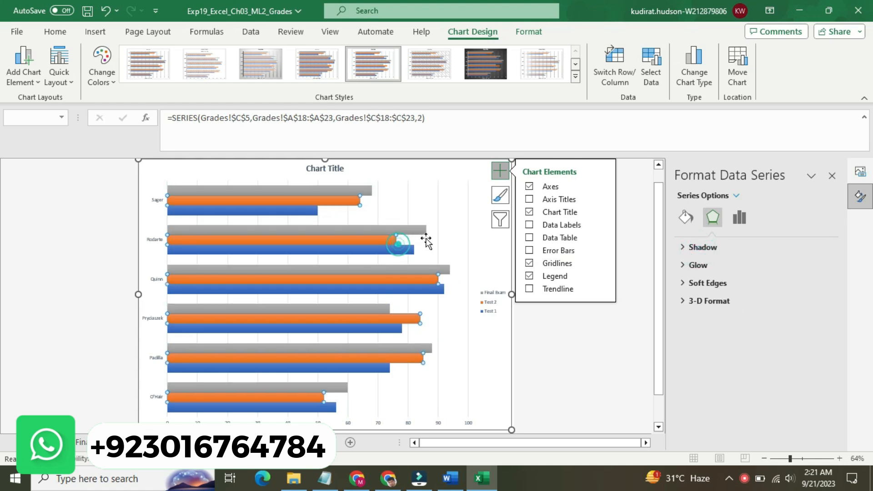
Step: Fill the bar chart's plot area with the Light Gradient - Accent 2 preset, rechecking the required color in Word
click(451, 218)
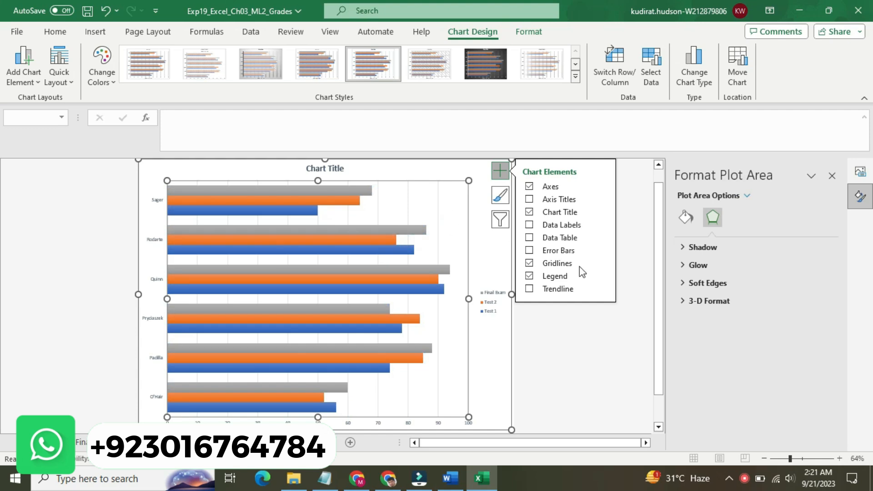
click(684, 218)
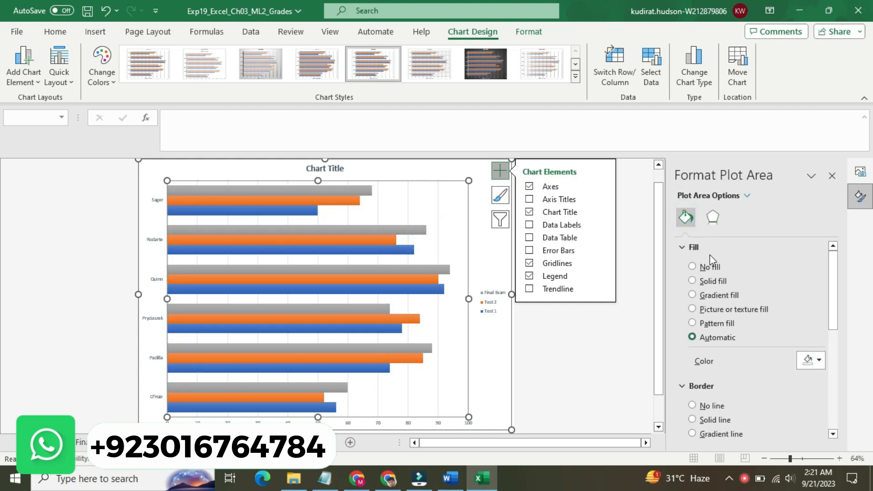
click(459, 478)
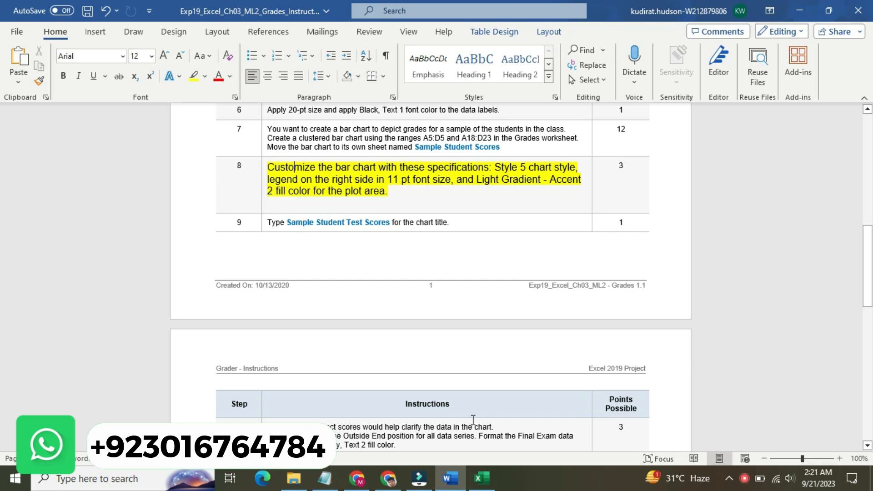
mouse_move(485, 481)
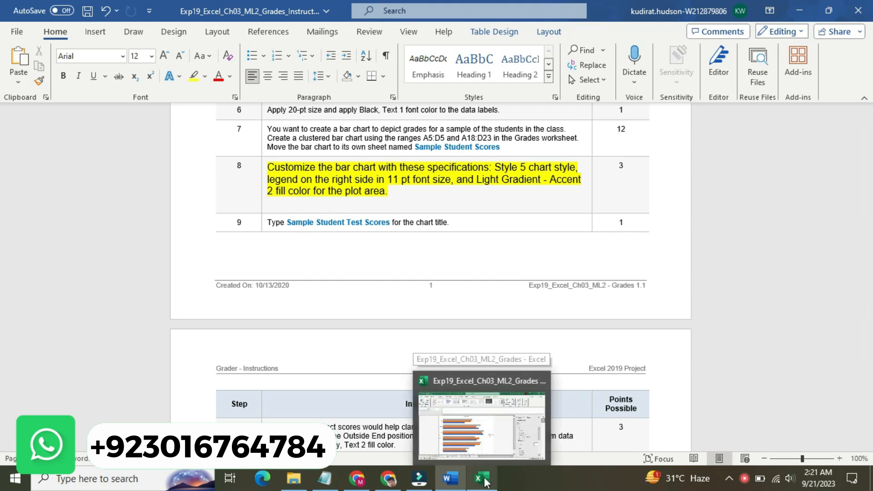
click(486, 481)
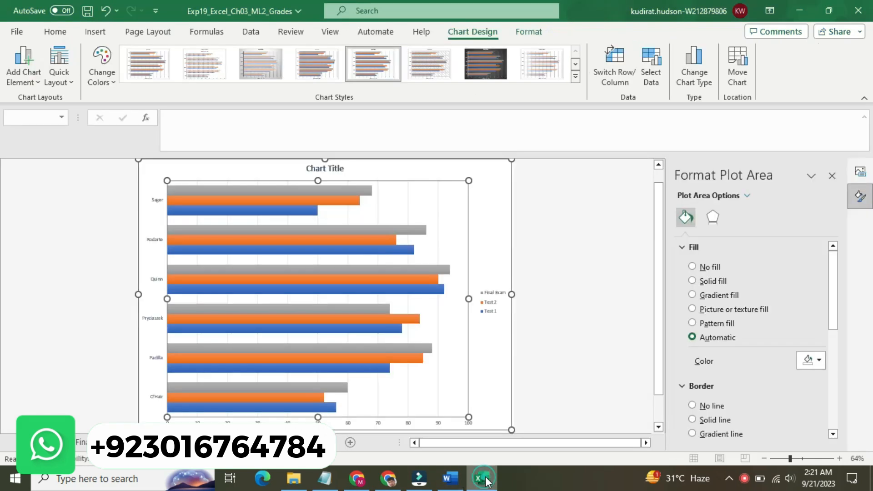
click(692, 295)
click(811, 360)
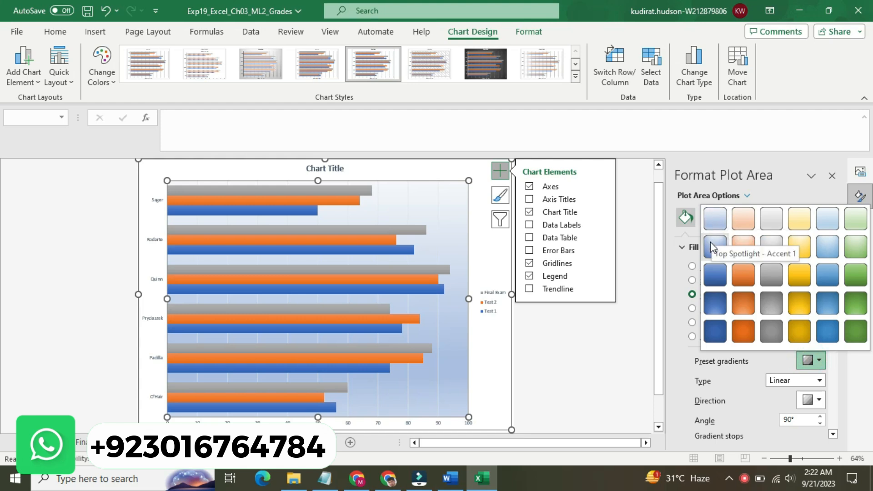
click(746, 220)
Step: Recheck step 8 in Word and open the bar chart legend's formatting options in Excel
click(450, 478)
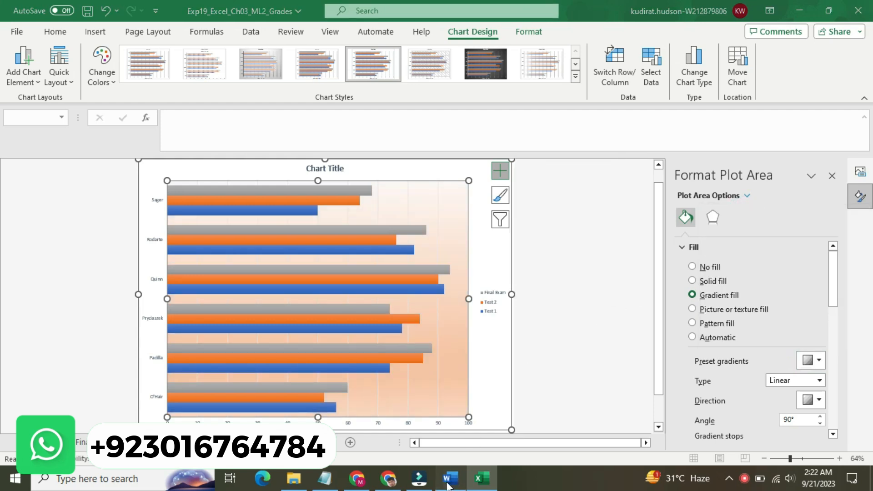
mouse_move(472, 486)
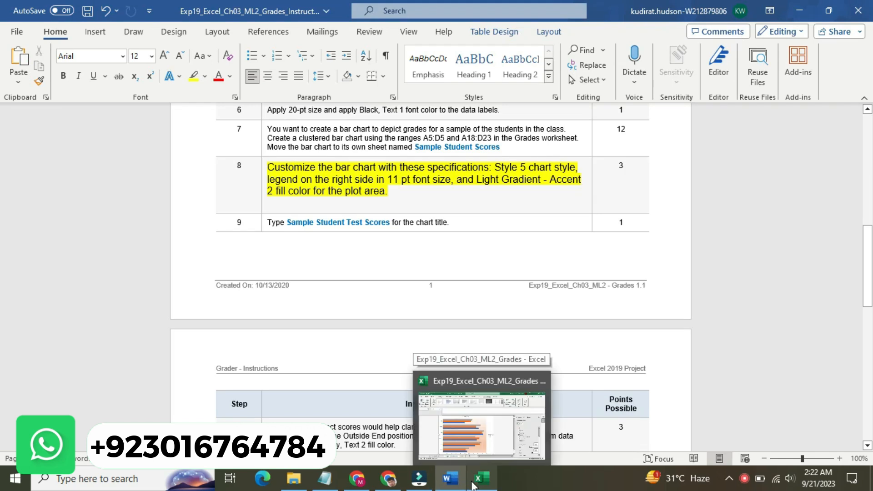
click(472, 486)
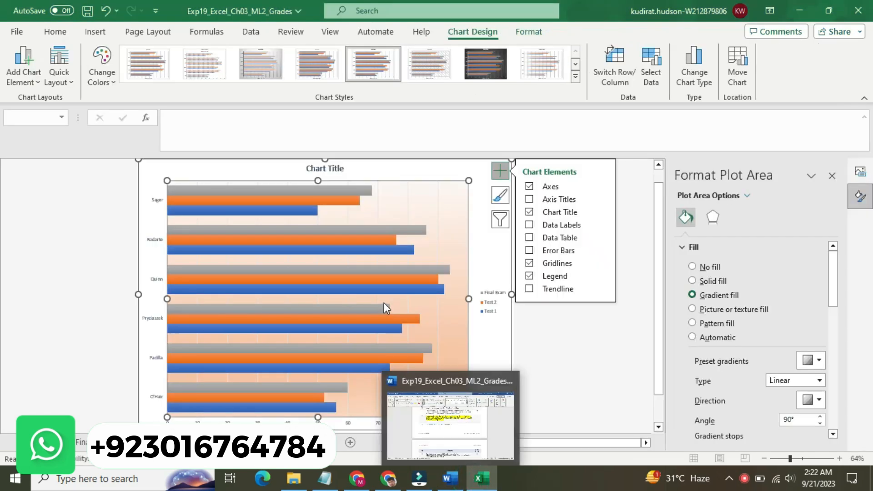
click(591, 274)
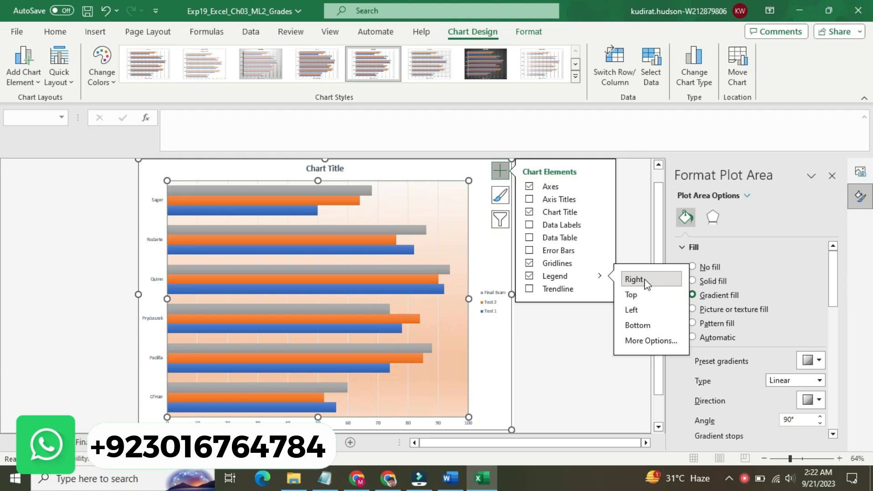
click(648, 340)
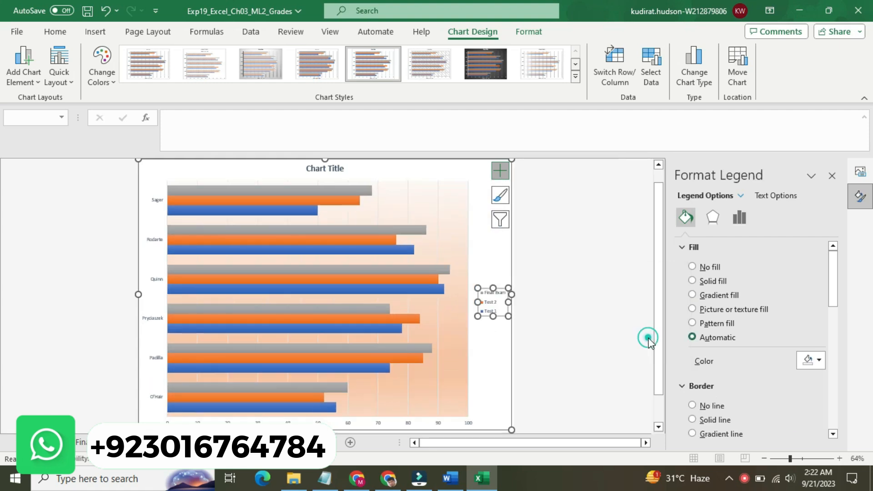
Step: Set the bar chart legend's font size to 11 pt
click(569, 302)
click(495, 306)
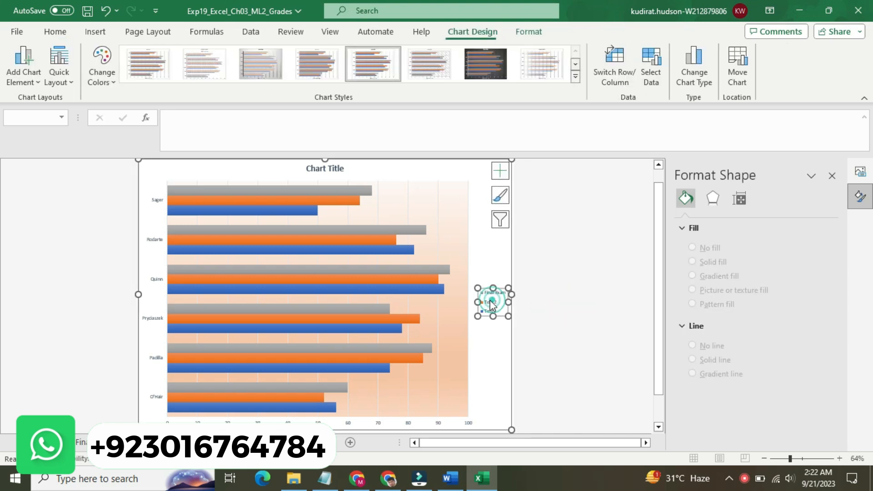
click(500, 171)
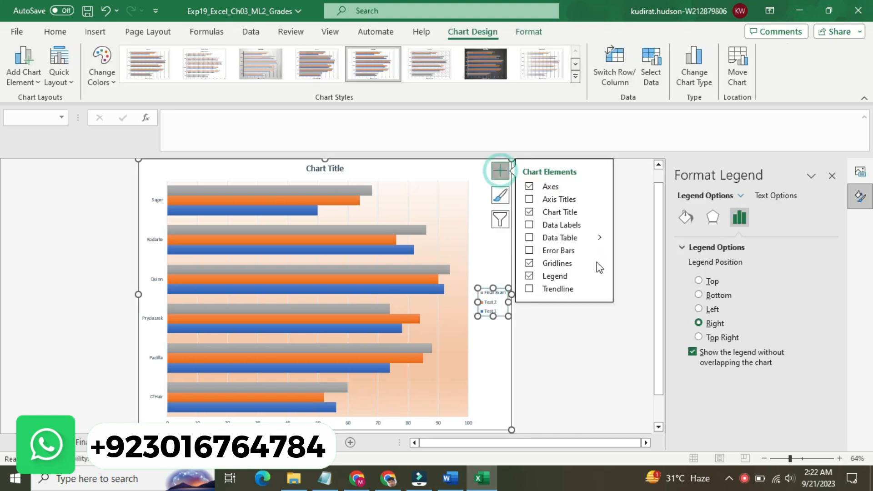
right_click(500, 298)
click(560, 347)
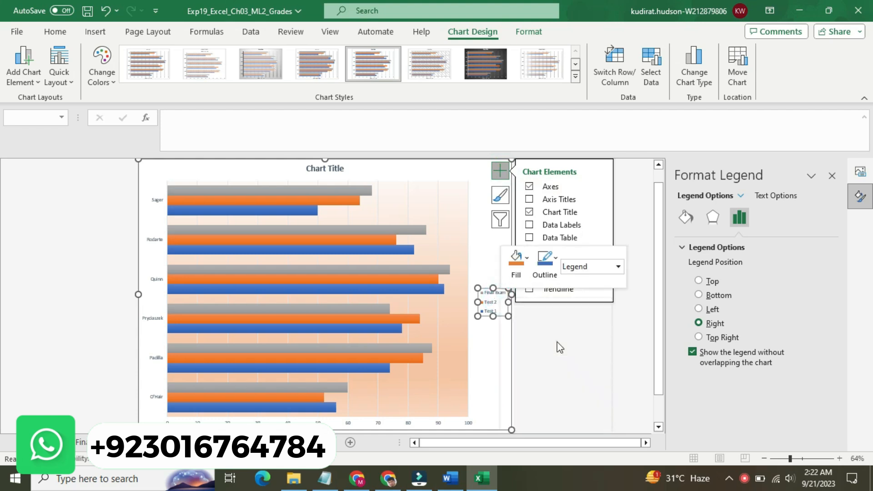
click(546, 187)
click(546, 187)
click(533, 187)
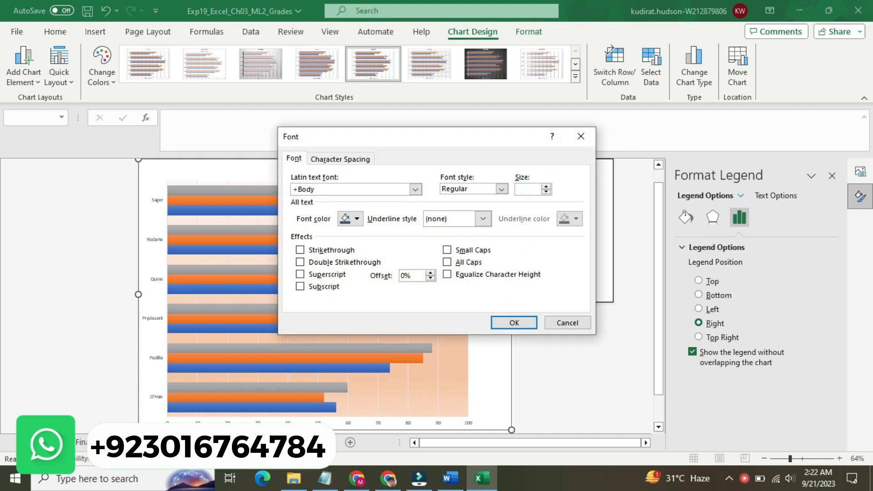
click(515, 322)
click(535, 335)
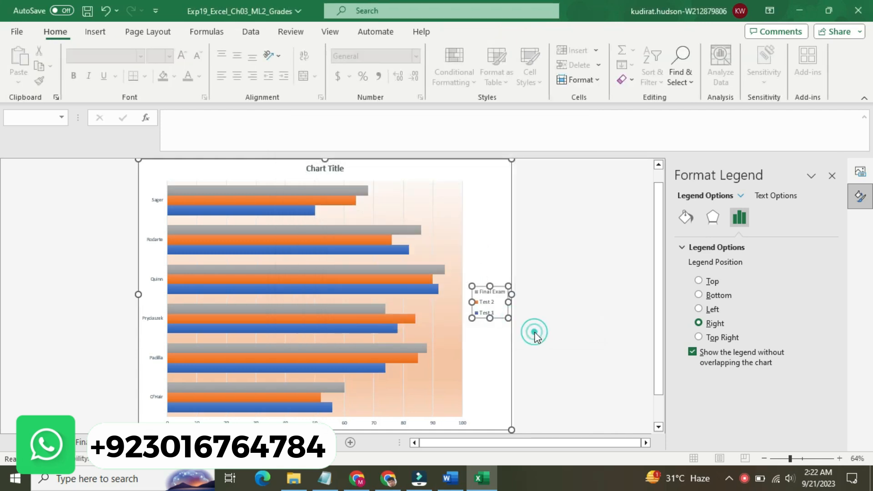
Step: Switch to Word, reduce the step 8 instruction text to 9 pt and remove its yellow highlighting
click(450, 479)
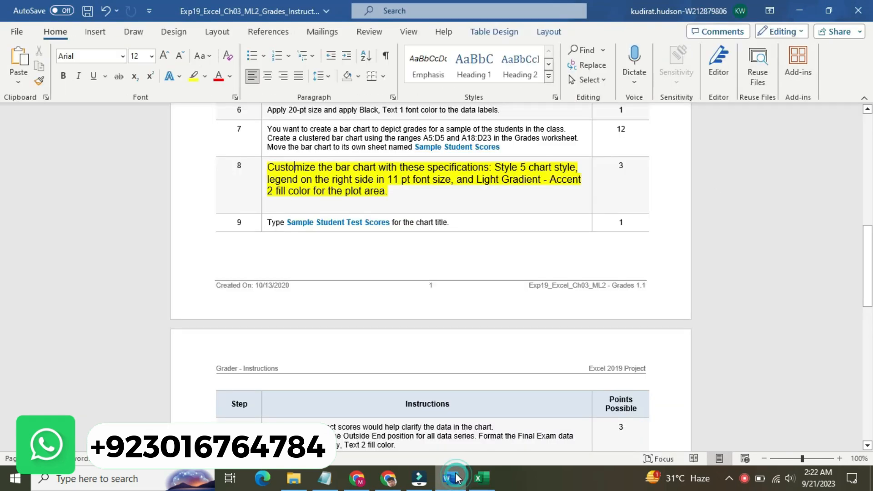
click(261, 183)
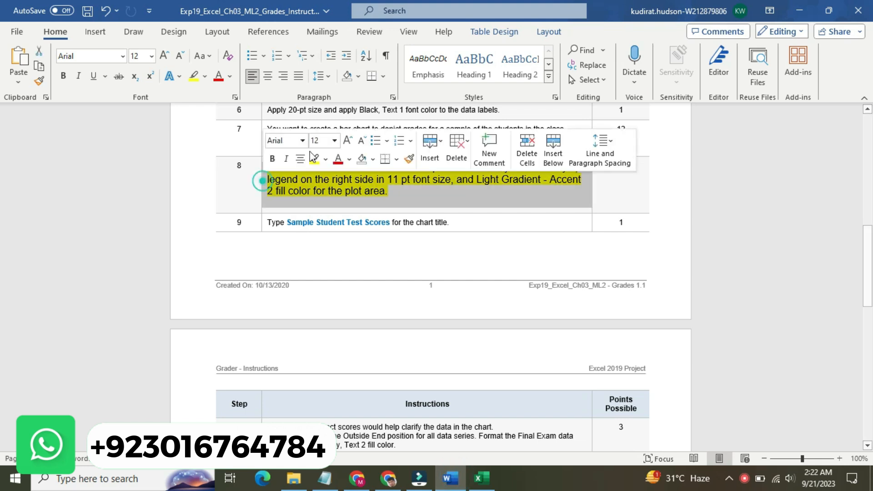
click(335, 140)
click(321, 172)
click(325, 158)
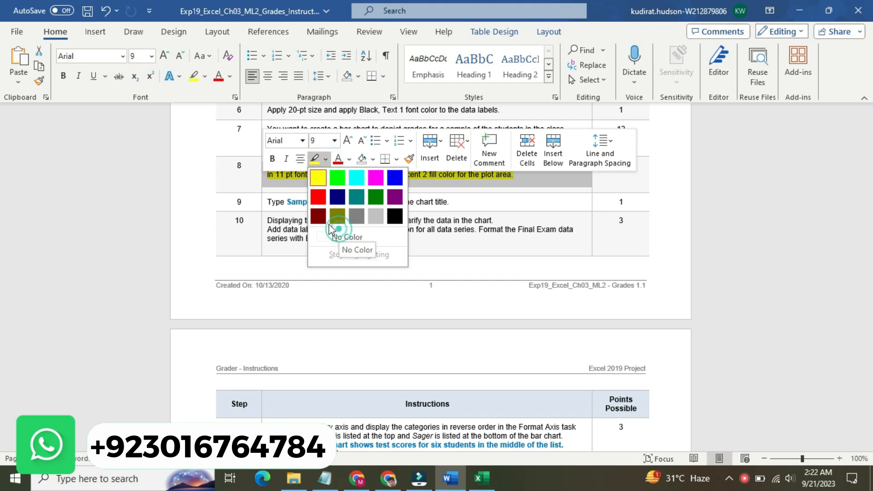
click(337, 234)
Step: Enlarge the step 9 instruction to 14 pt with yellow highlighting and select its title text "Sample Student Test Scores"
click(261, 201)
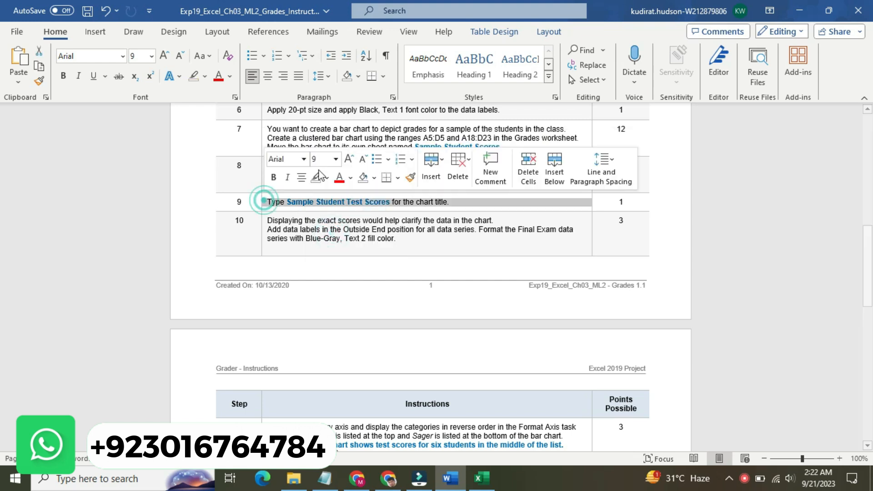
click(336, 158)
click(323, 249)
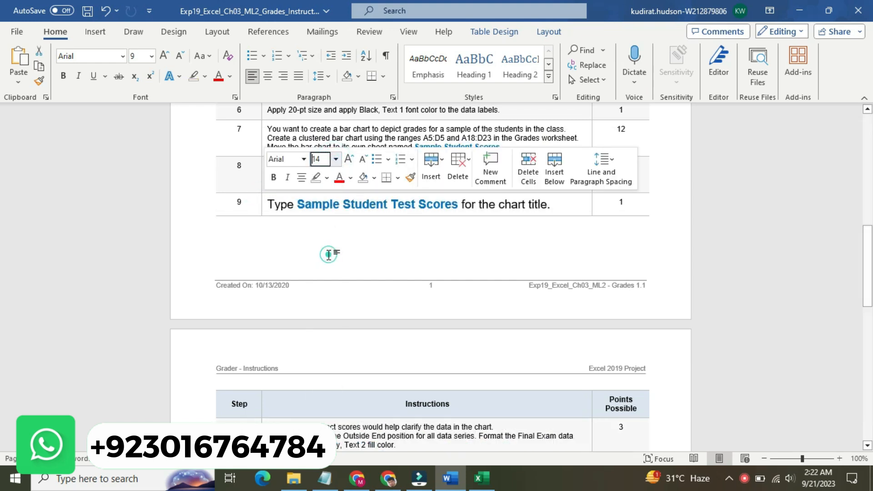
click(326, 177)
click(319, 194)
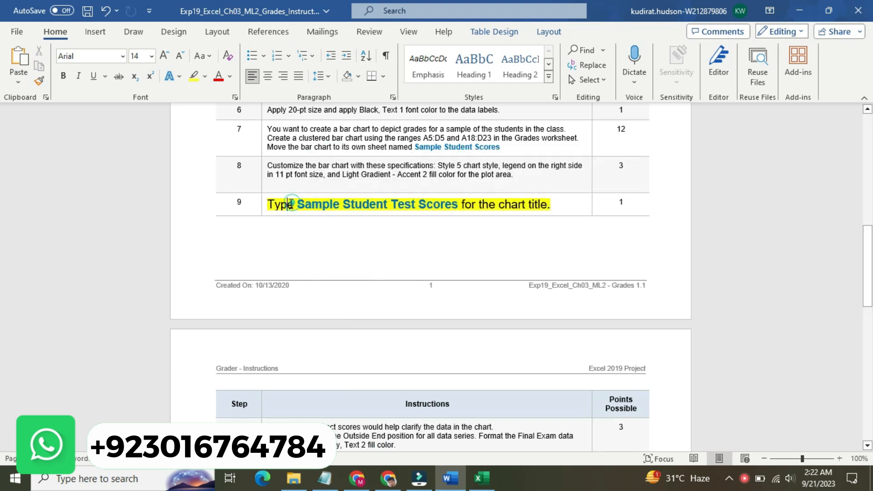
drag(297, 204, 457, 205)
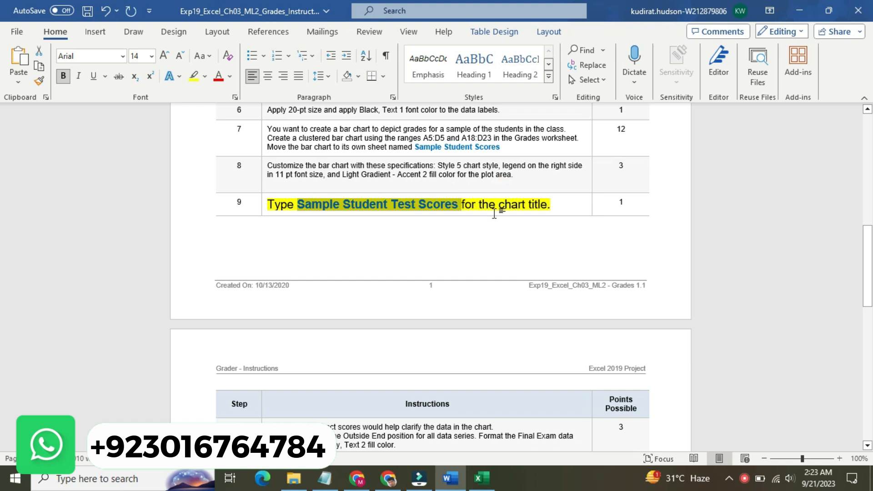